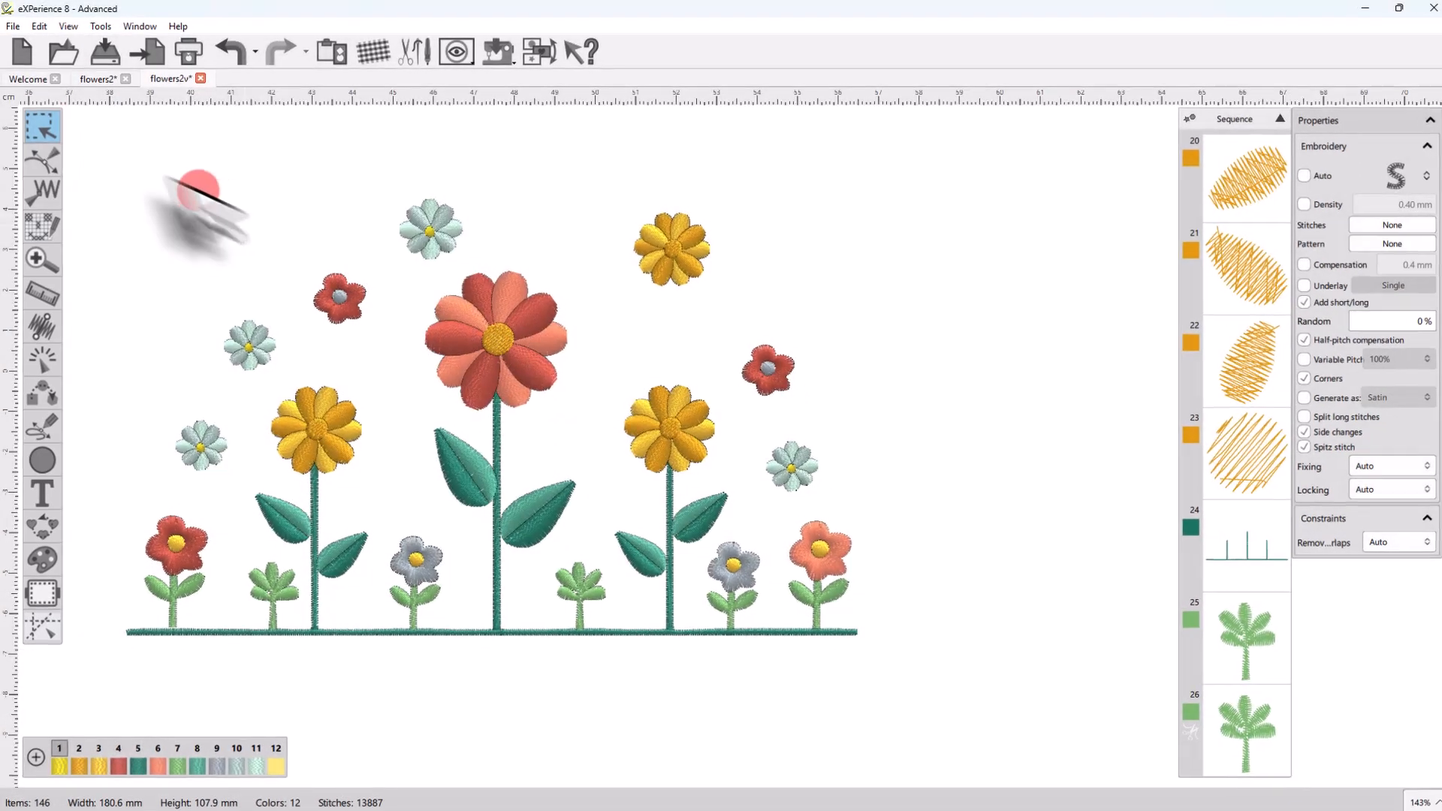
Step: Activate the Rectangle selection tool and select the upper-left salmon petal of the large central flower
click(42, 126)
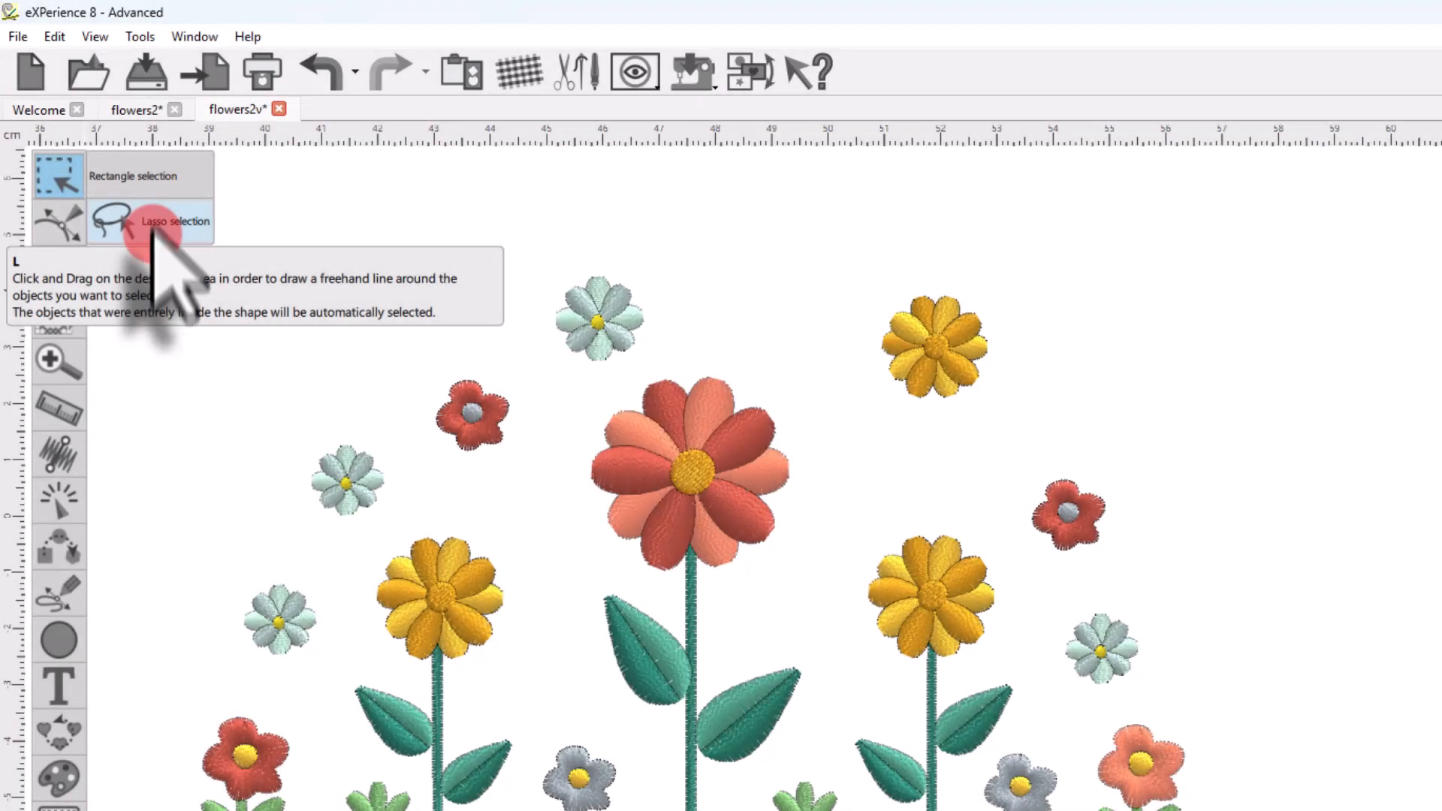
click(151, 179)
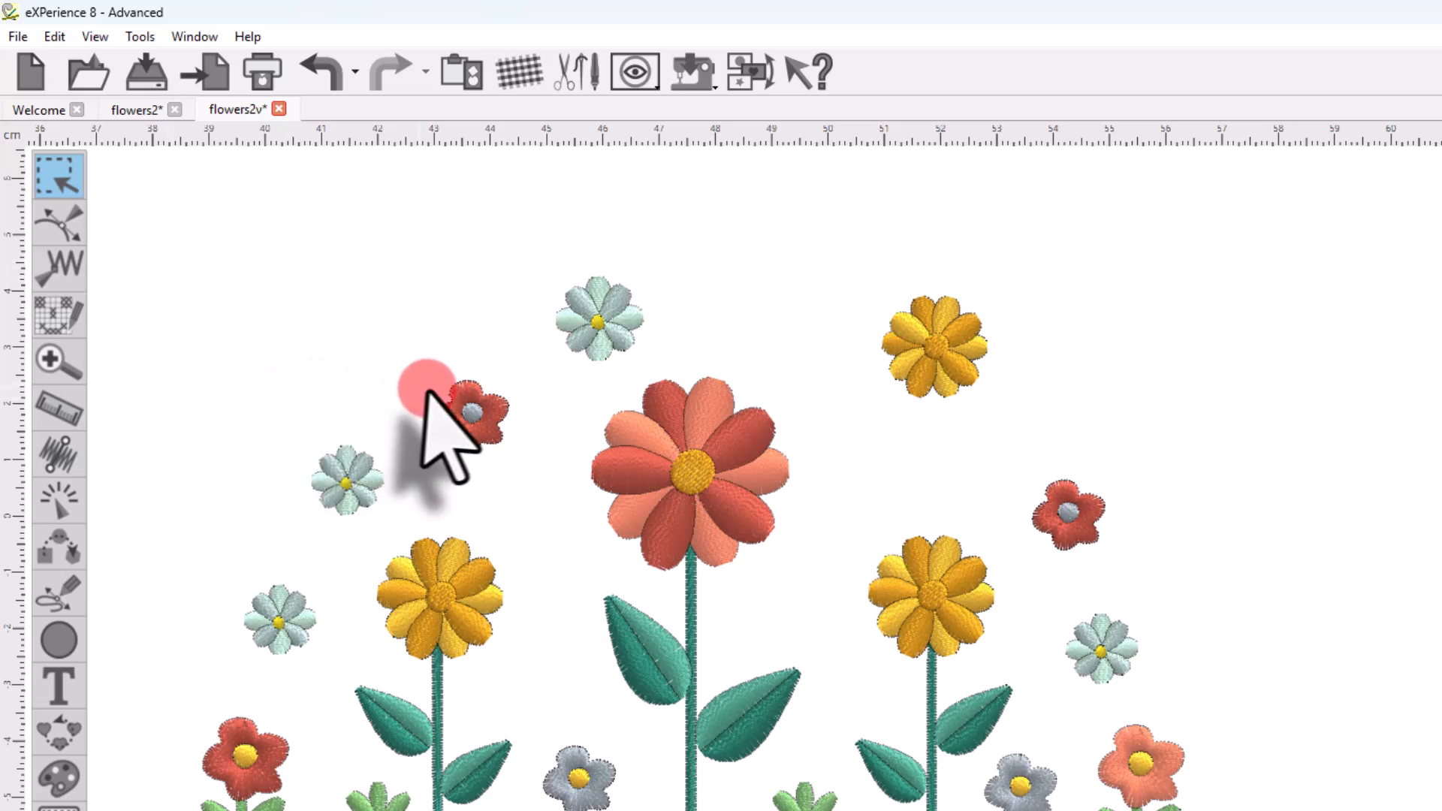
click(642, 447)
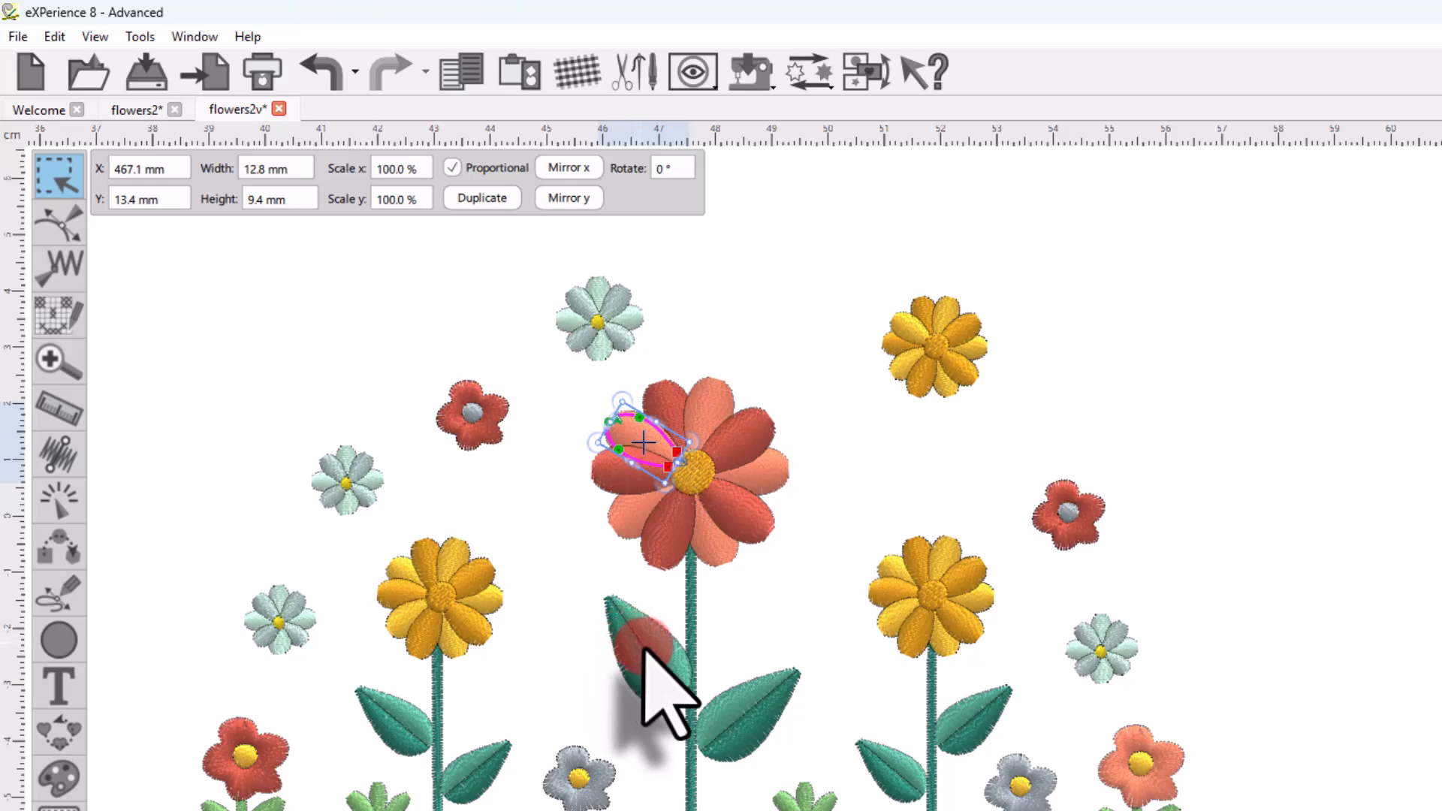
Step: Enlarge the large central flower's round yellow centre proportionally to about 9.1 mm and rotate it until its frame is upright
click(692, 474)
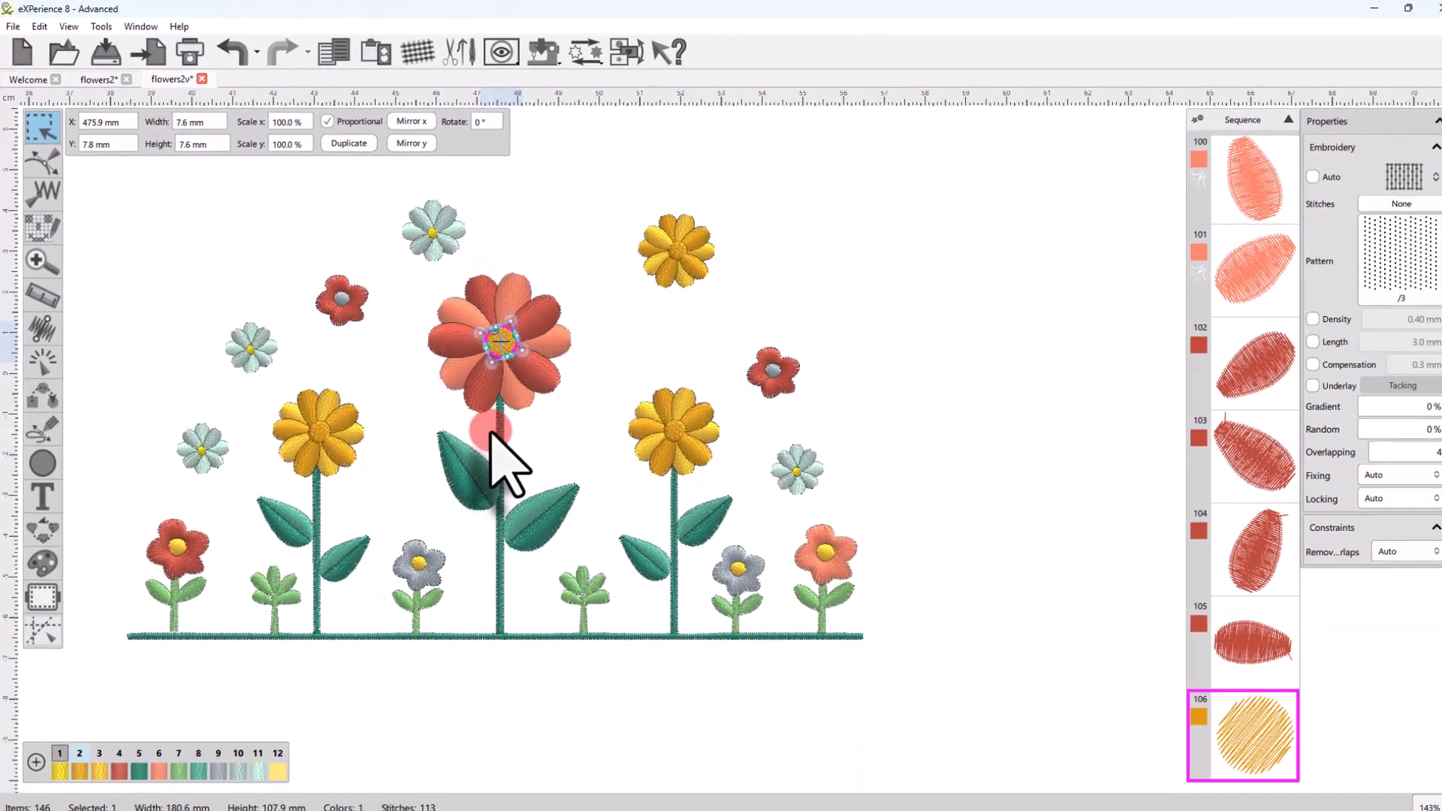
scroll(1117, 639, down, 4)
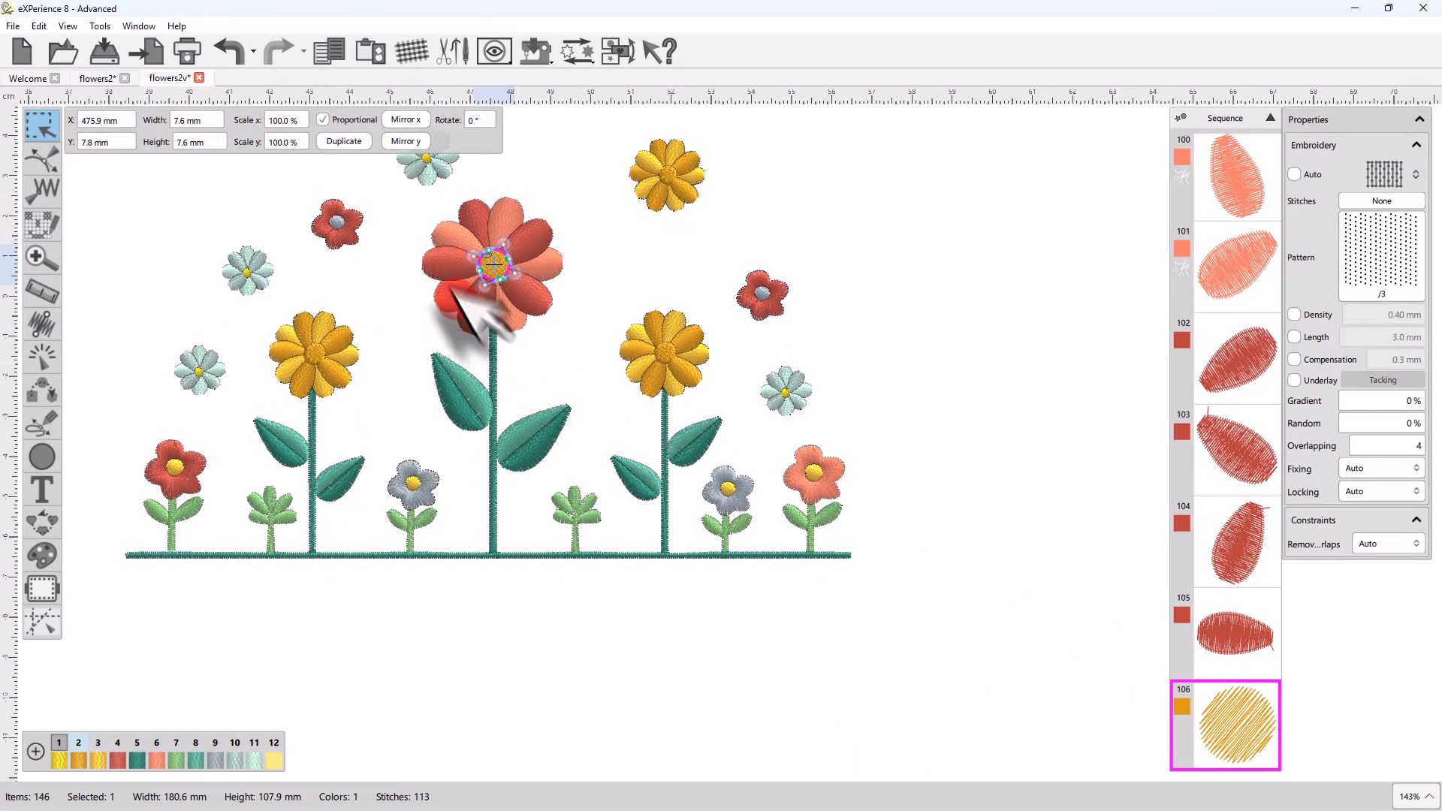
scroll(460, 285, up, 4)
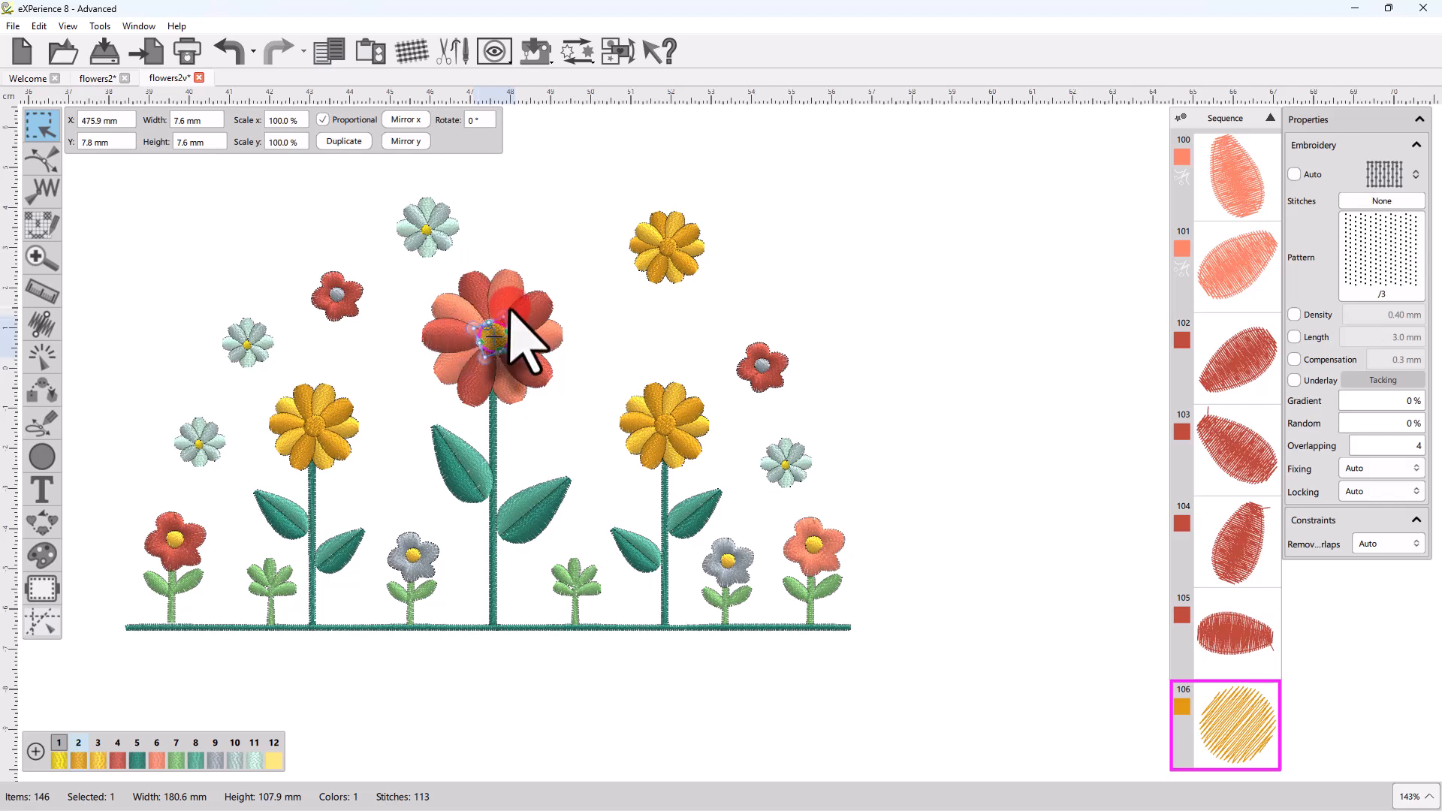
scroll(513, 325, up, 3)
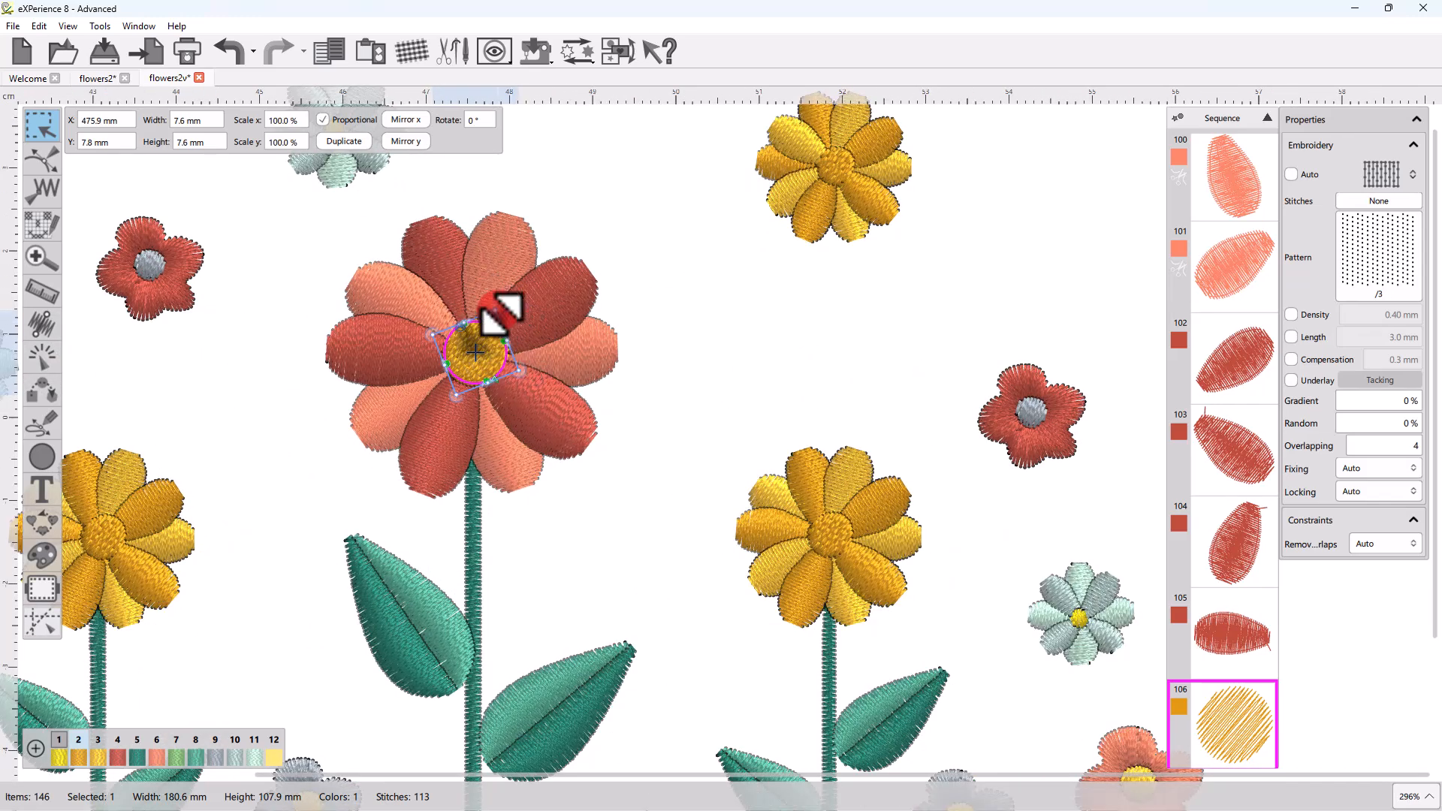
drag(502, 313, 503, 305)
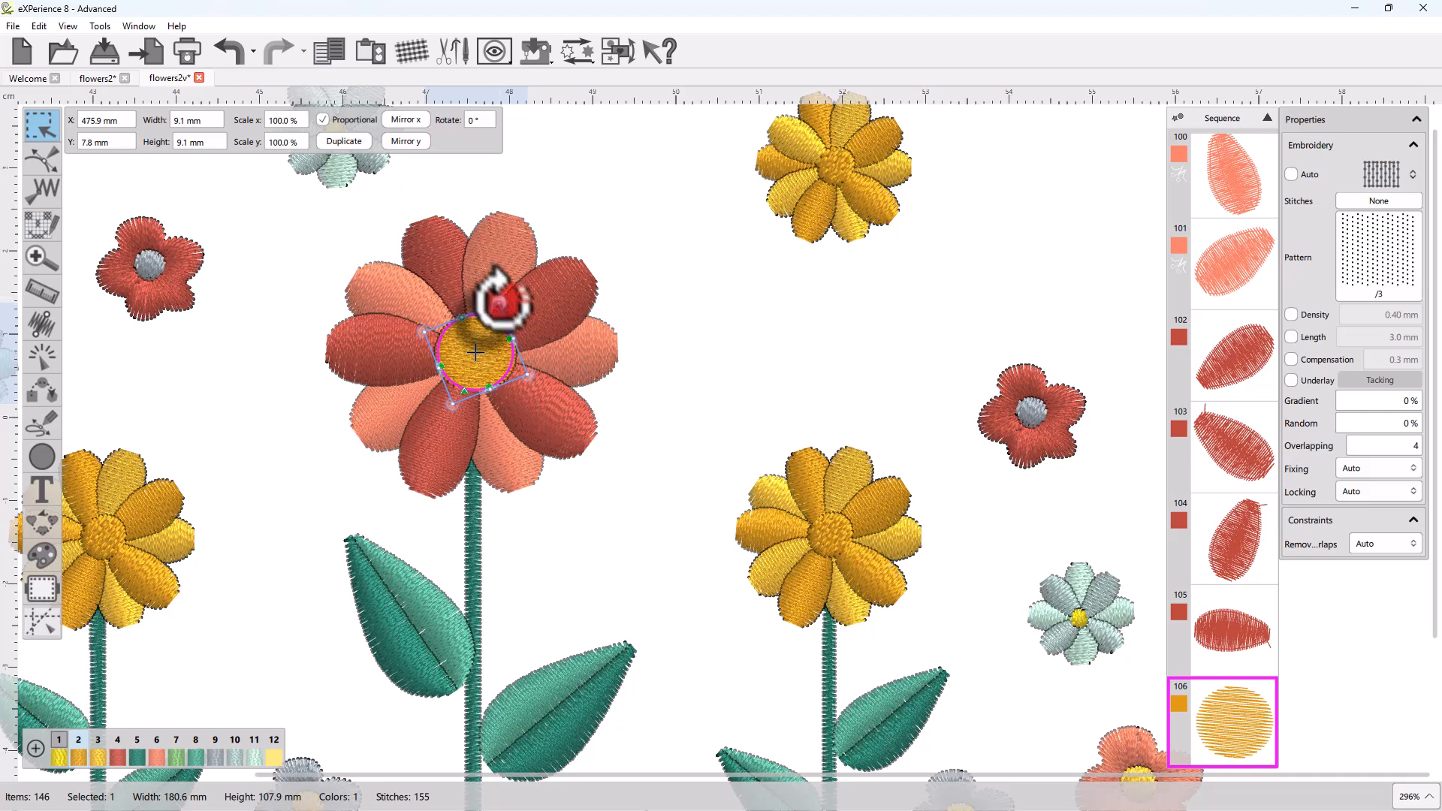
drag(499, 303, 515, 322)
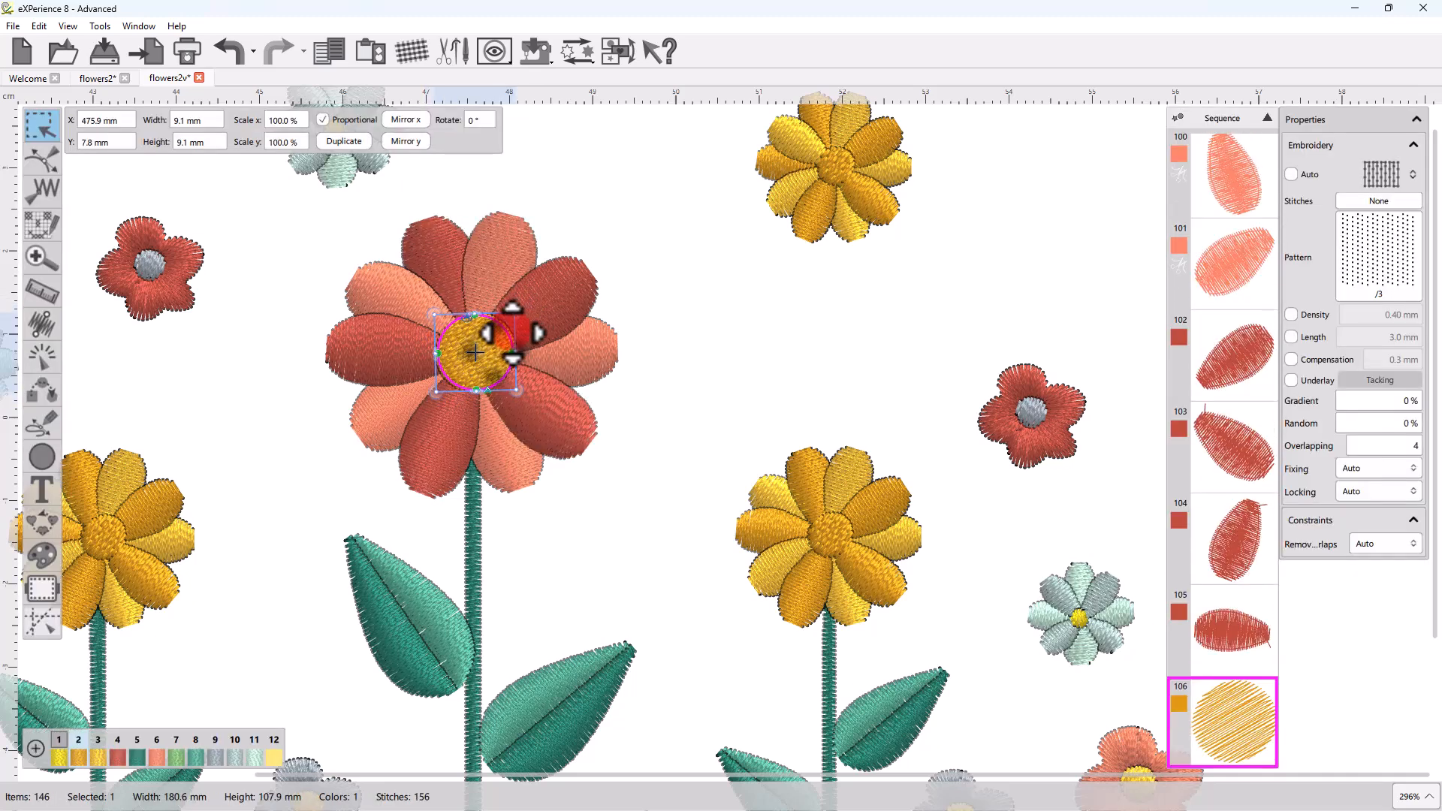
click(260, 255)
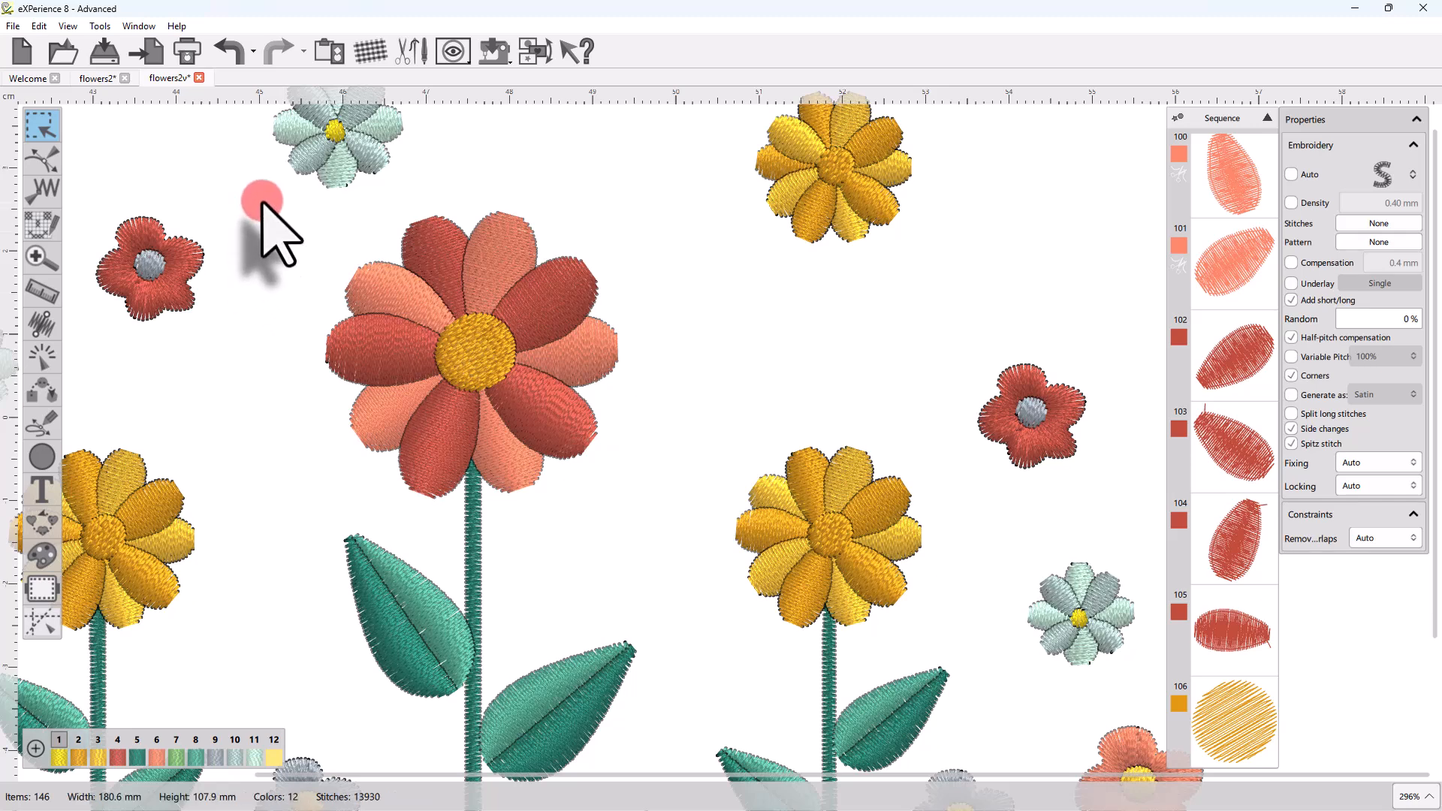
Step: Select the whole large flower head with a rectangle, try moving it off its stem, and undo the move
drag(244, 173, 655, 544)
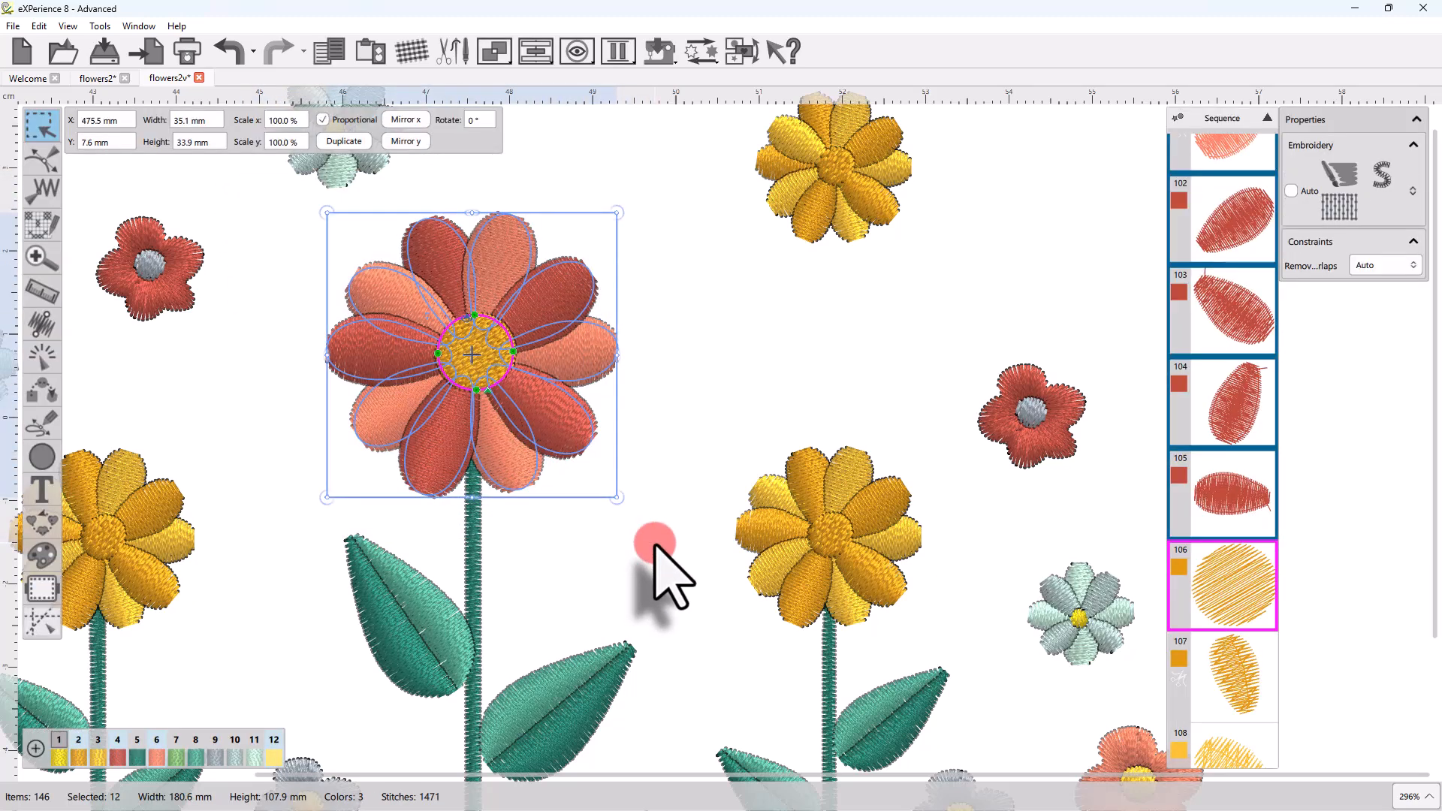
drag(529, 370, 625, 353)
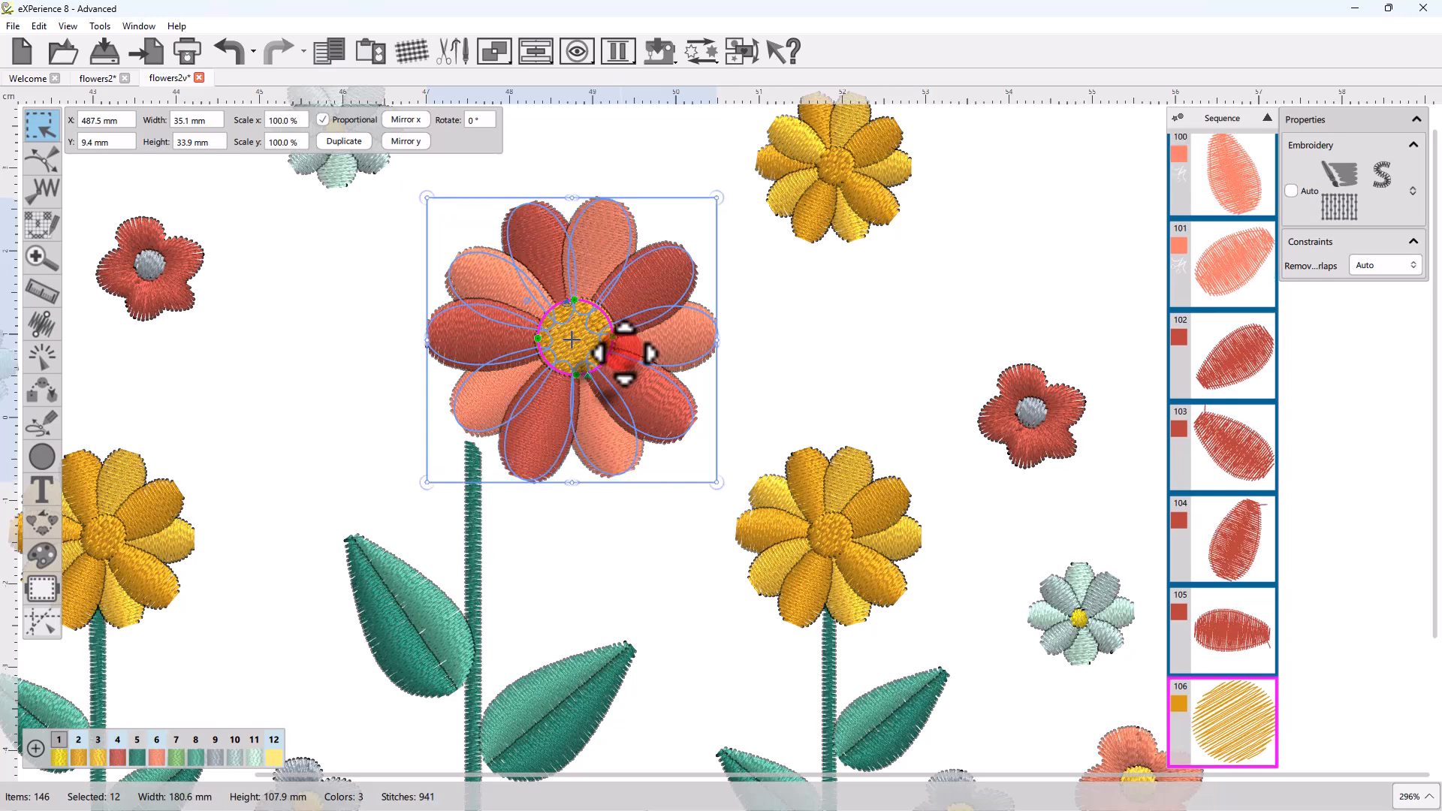
key(ctrl+z)
click(261, 352)
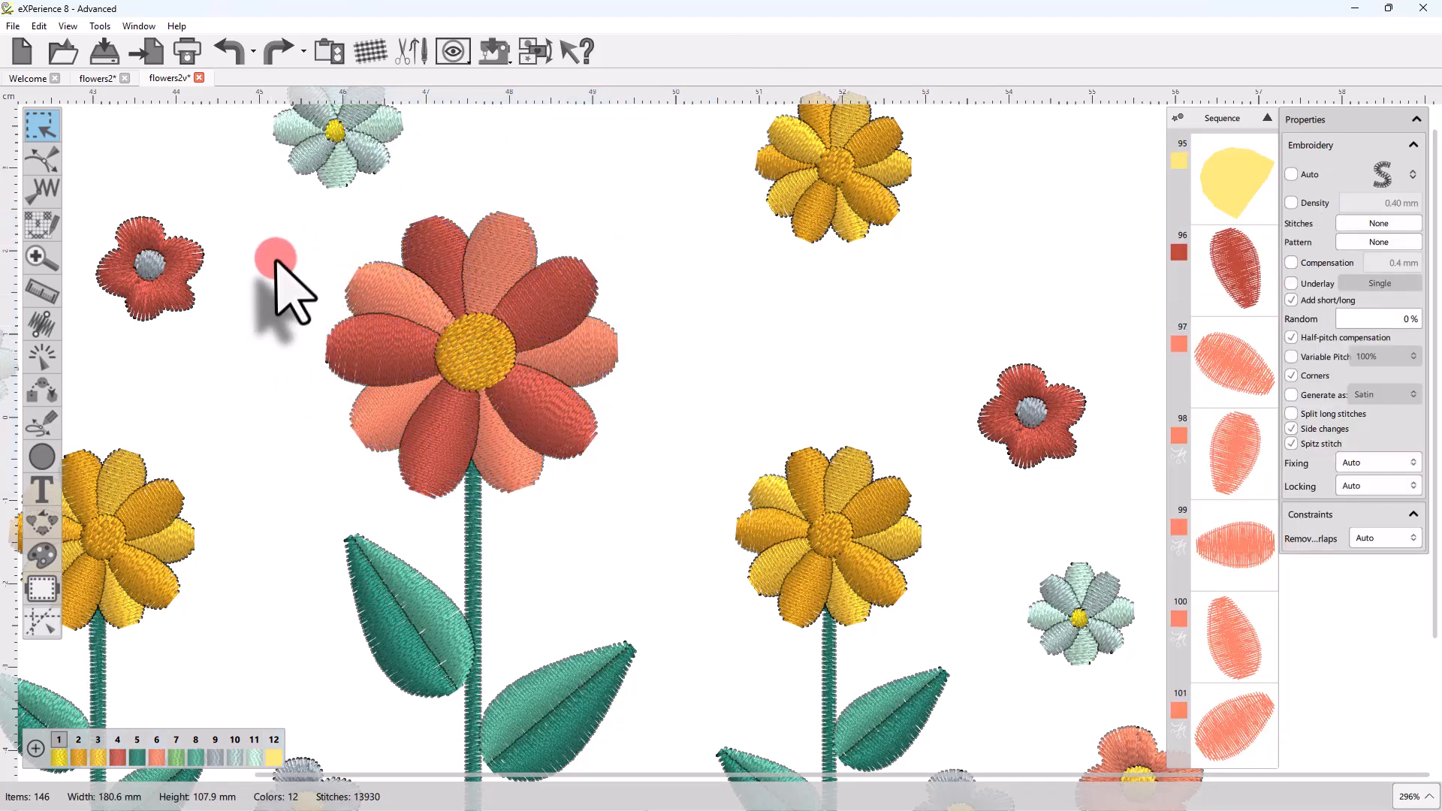
Step: Select the large flower's three left petals with a partly overlapping rectangle, try moving them away, and undo the move
key(alt)
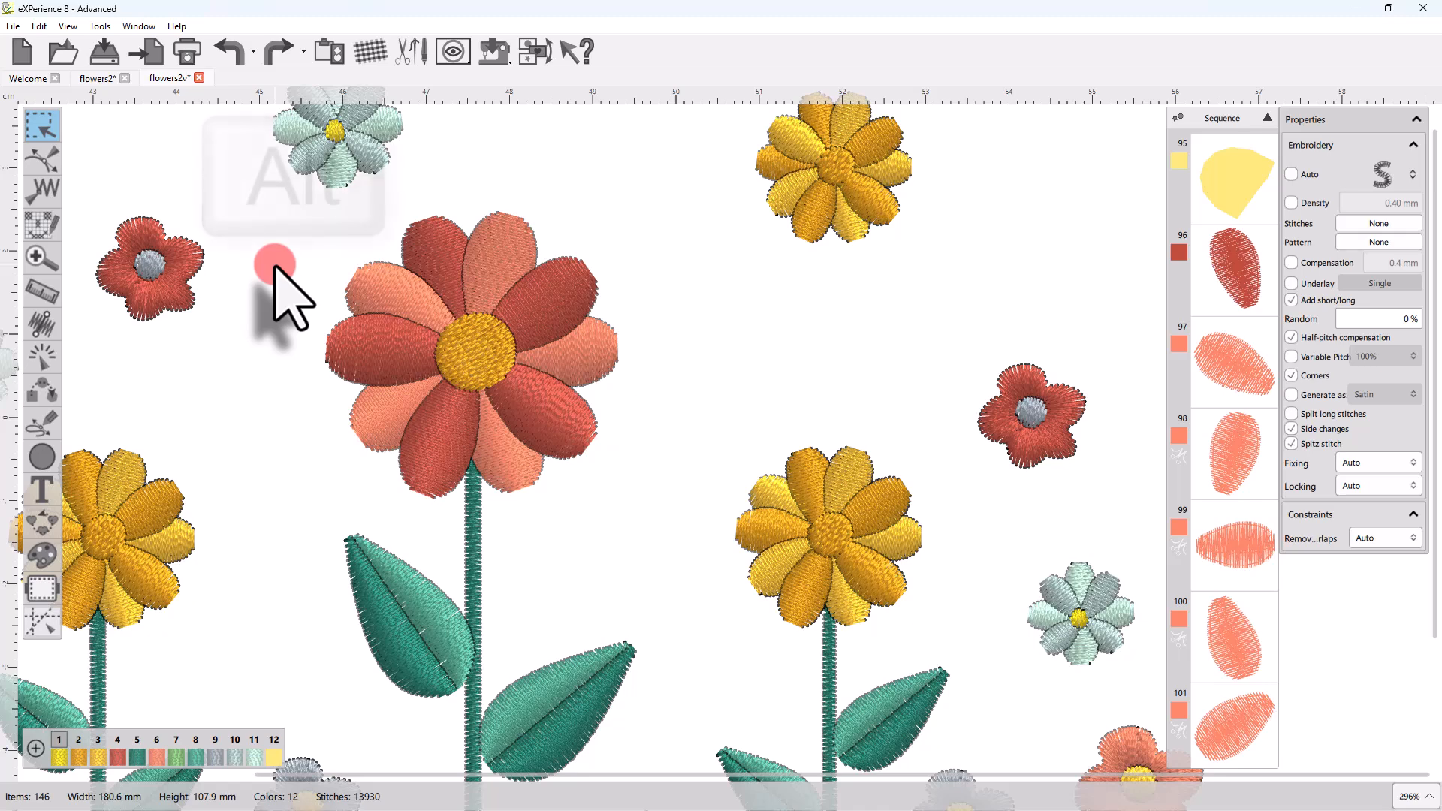
drag(286, 259, 369, 446)
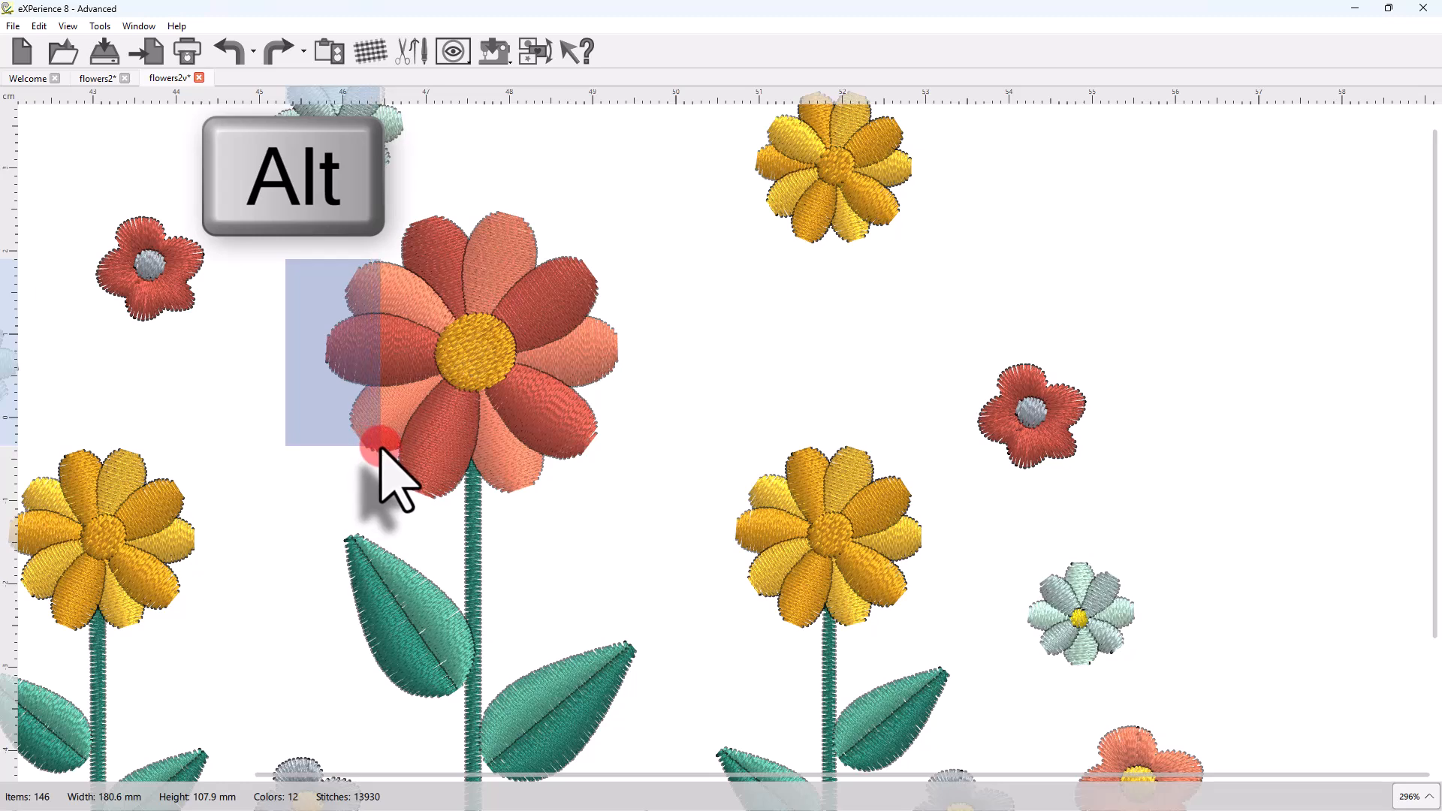
drag(381, 448, 379, 448)
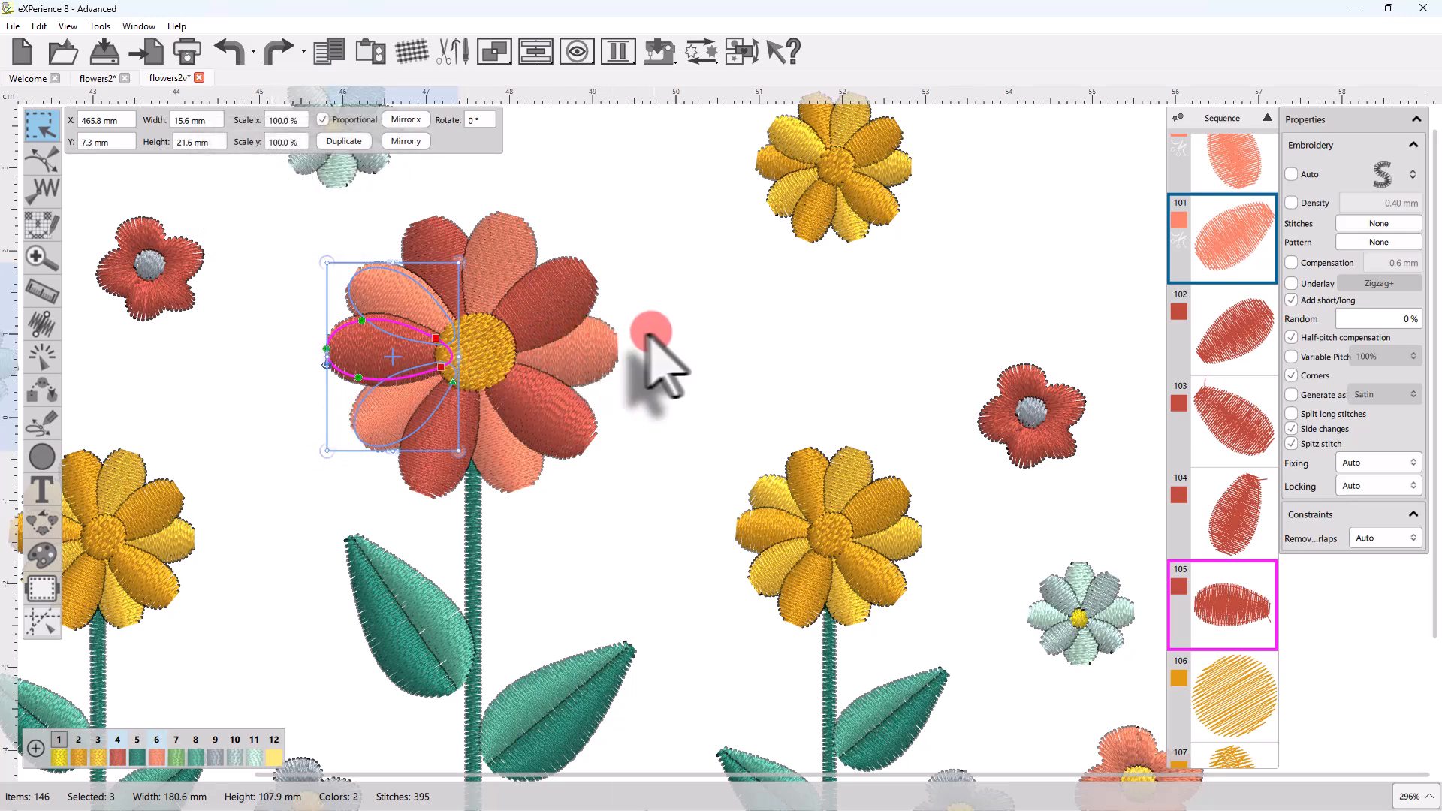
drag(384, 315, 286, 297)
key(ctrl+z)
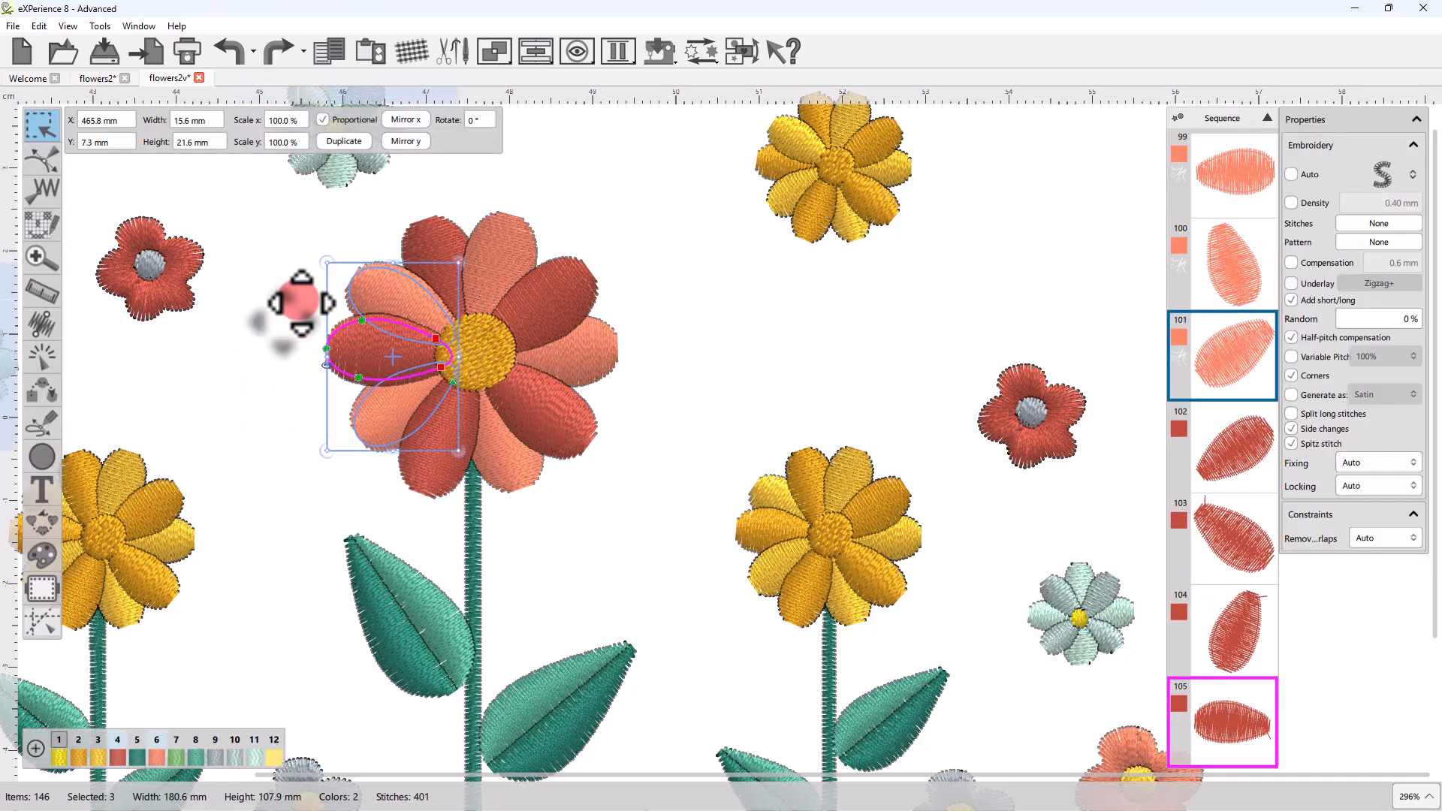
click(278, 302)
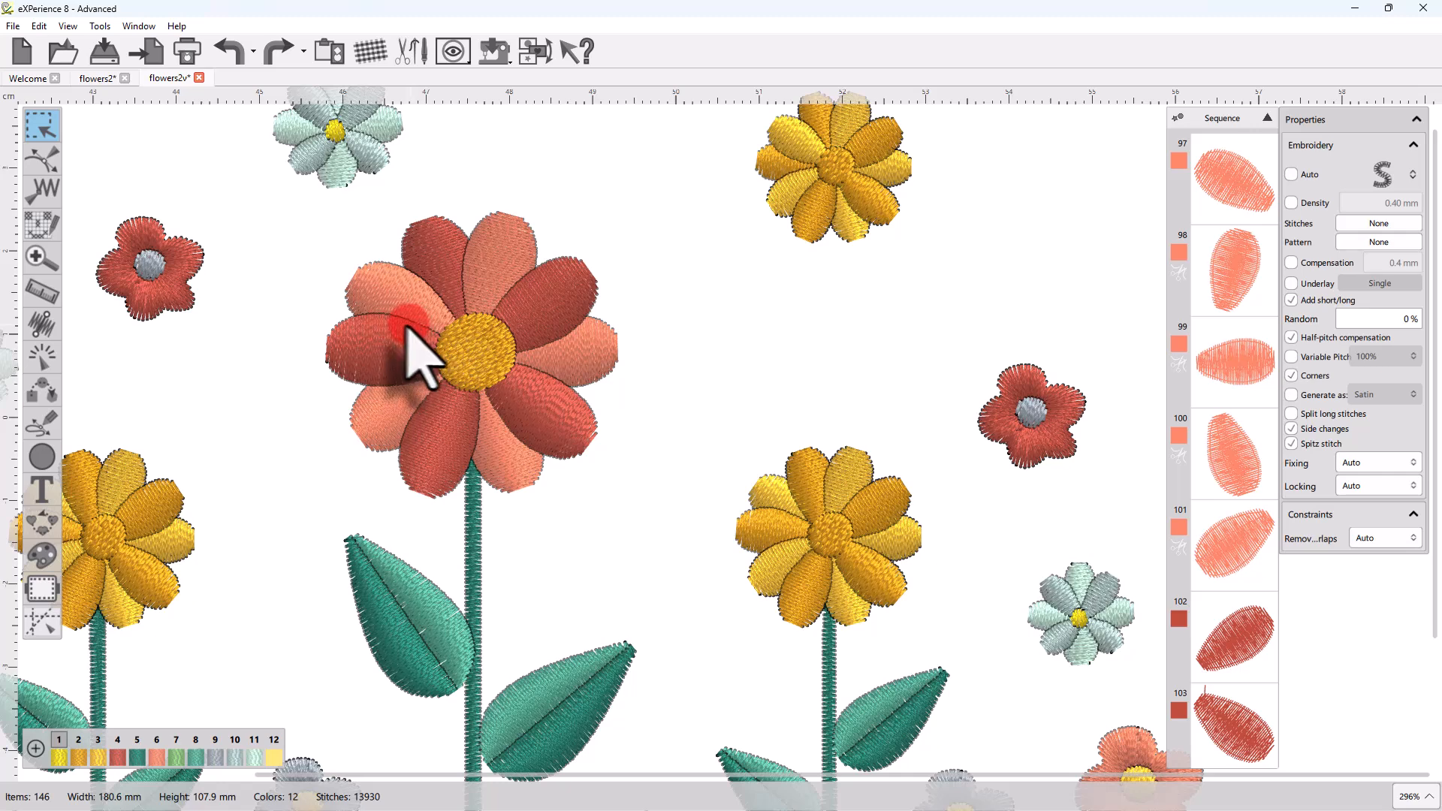
Step: Build up a selection of all ten petals of the large central flower one by one, leaving out its centre
ctrl+click(370, 359)
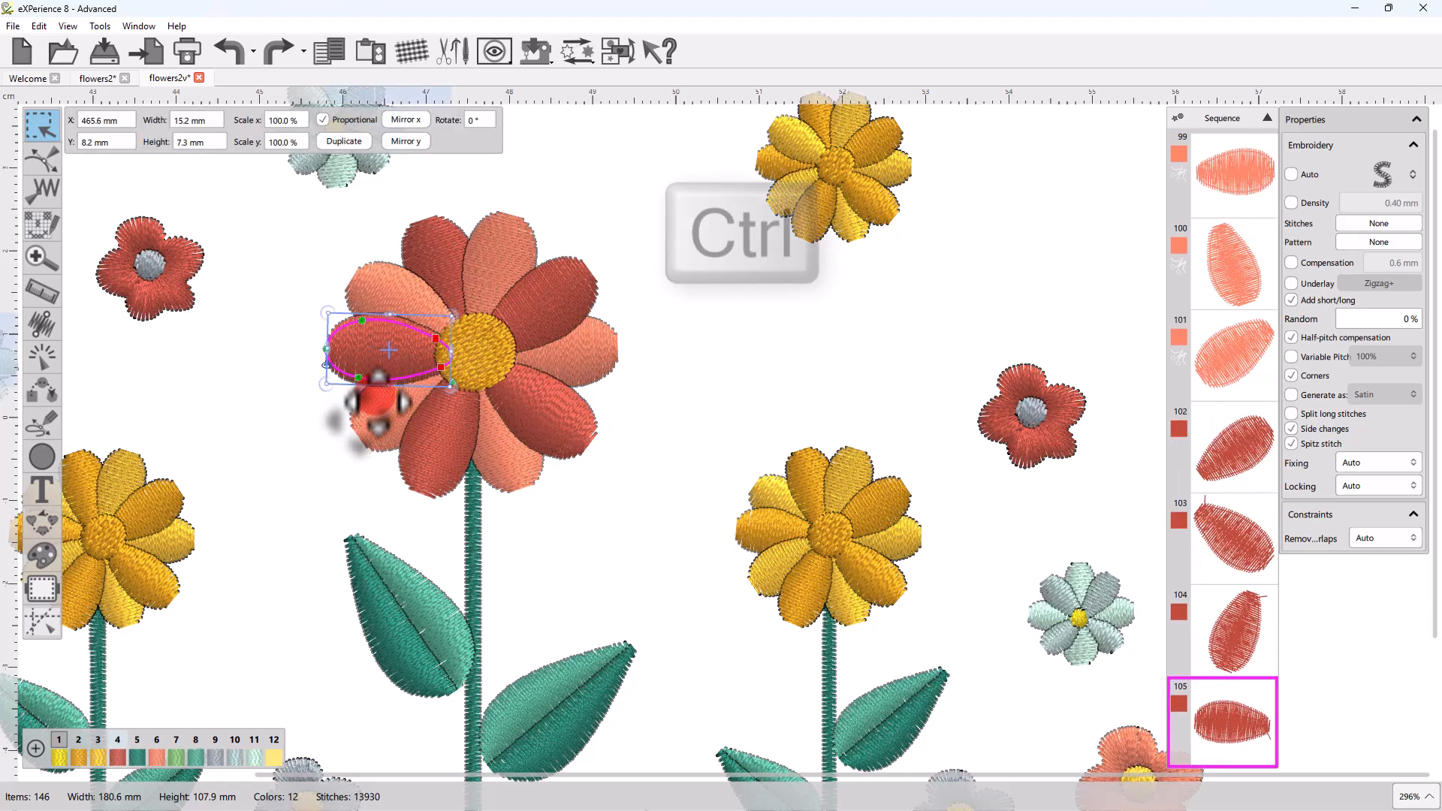
ctrl+click(375, 420)
ctrl+click(421, 462)
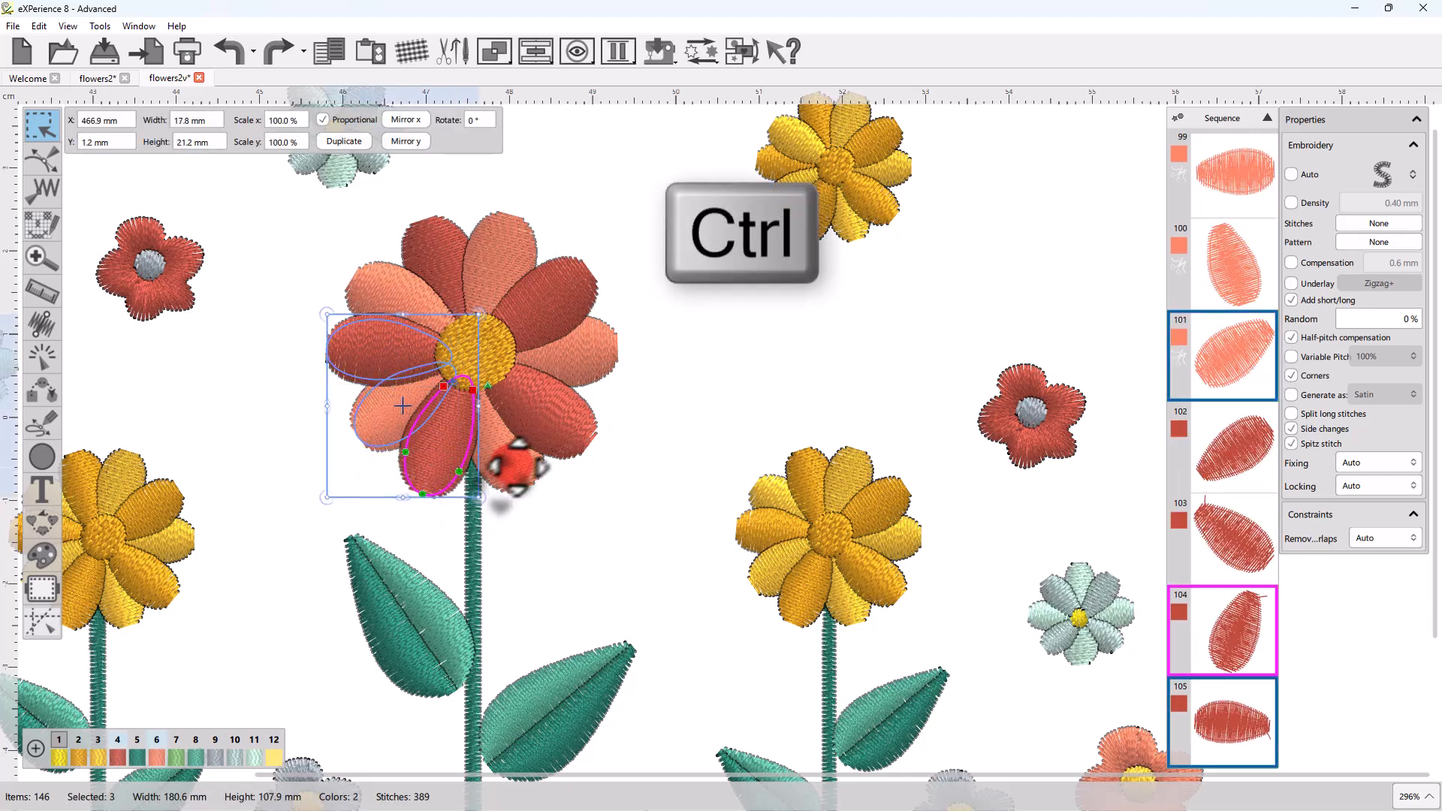
ctrl+click(515, 462)
shift+click(587, 347)
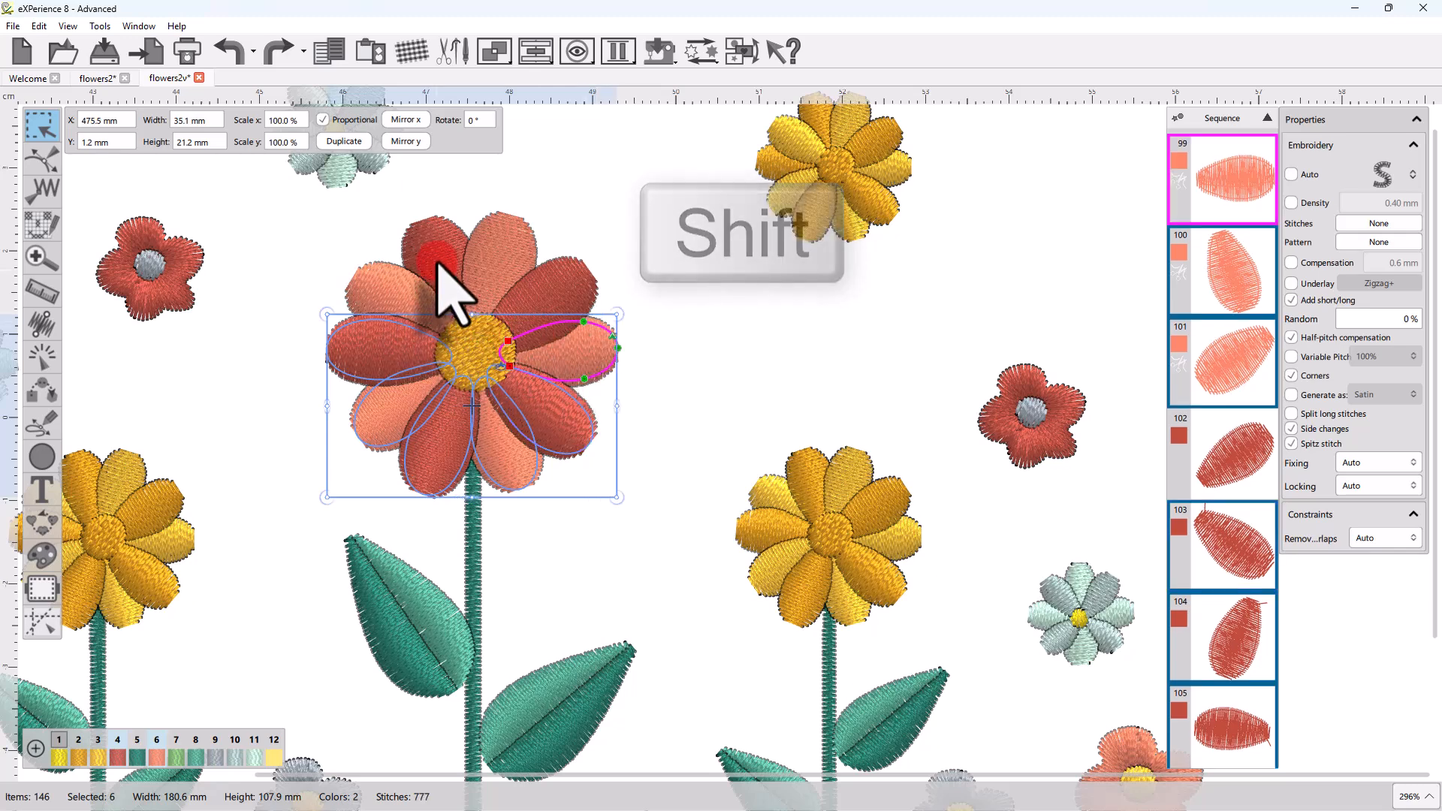
shift+click(484, 250)
shift+click(492, 252)
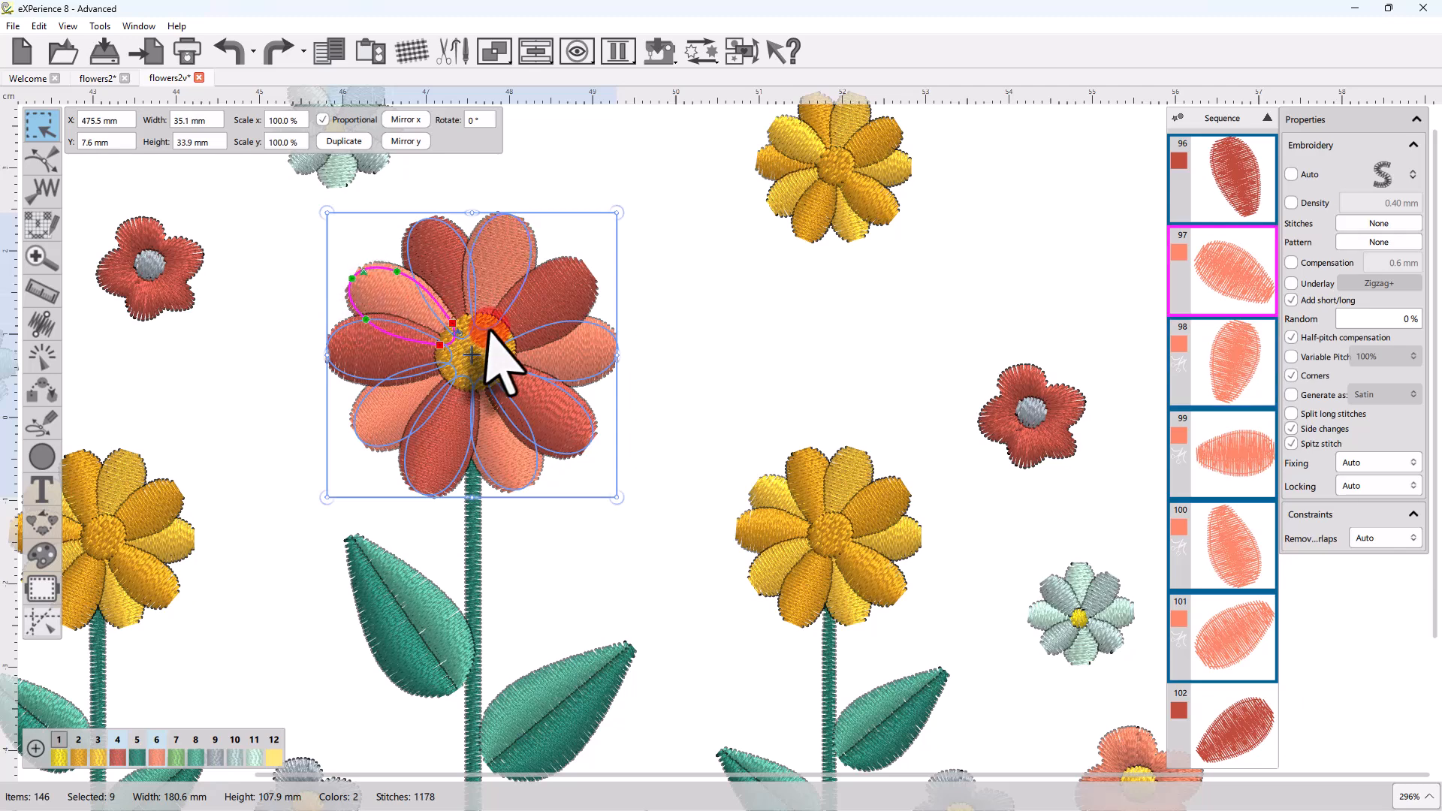
ctrl+click(535, 304)
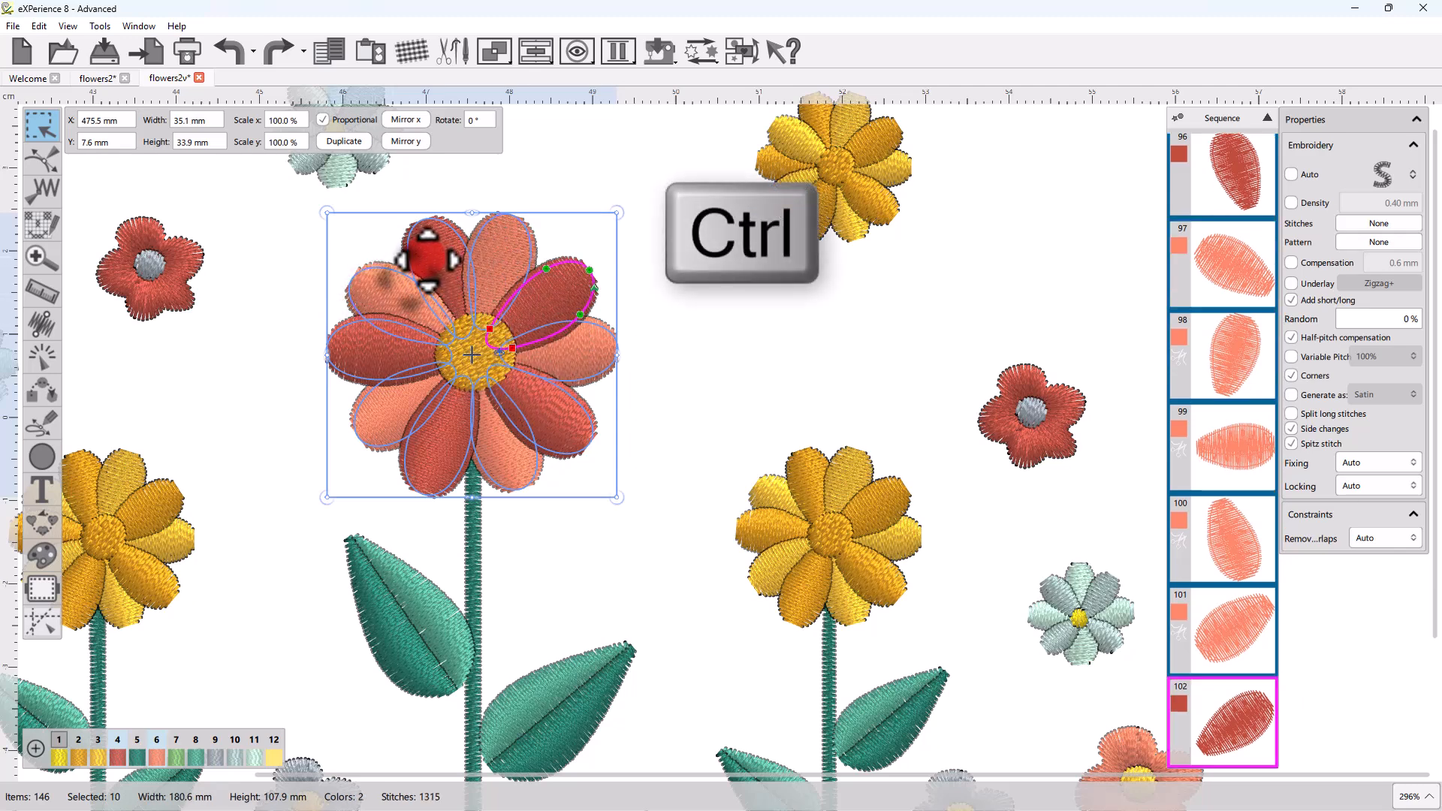
Step: Remove the large flower's upper petals from the selection individually
ctrl+click(518, 269)
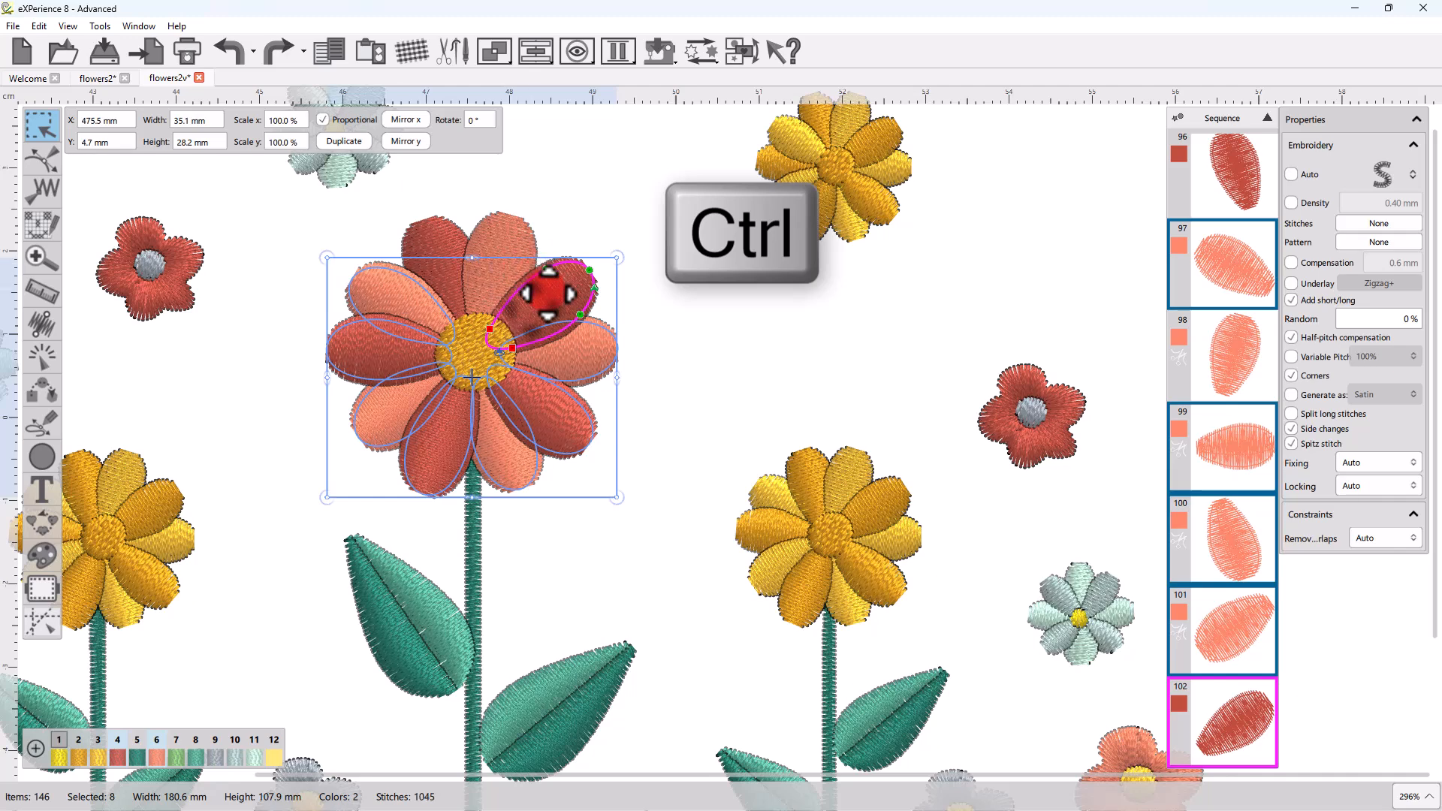
ctrl+click(548, 293)
ctrl+click(393, 290)
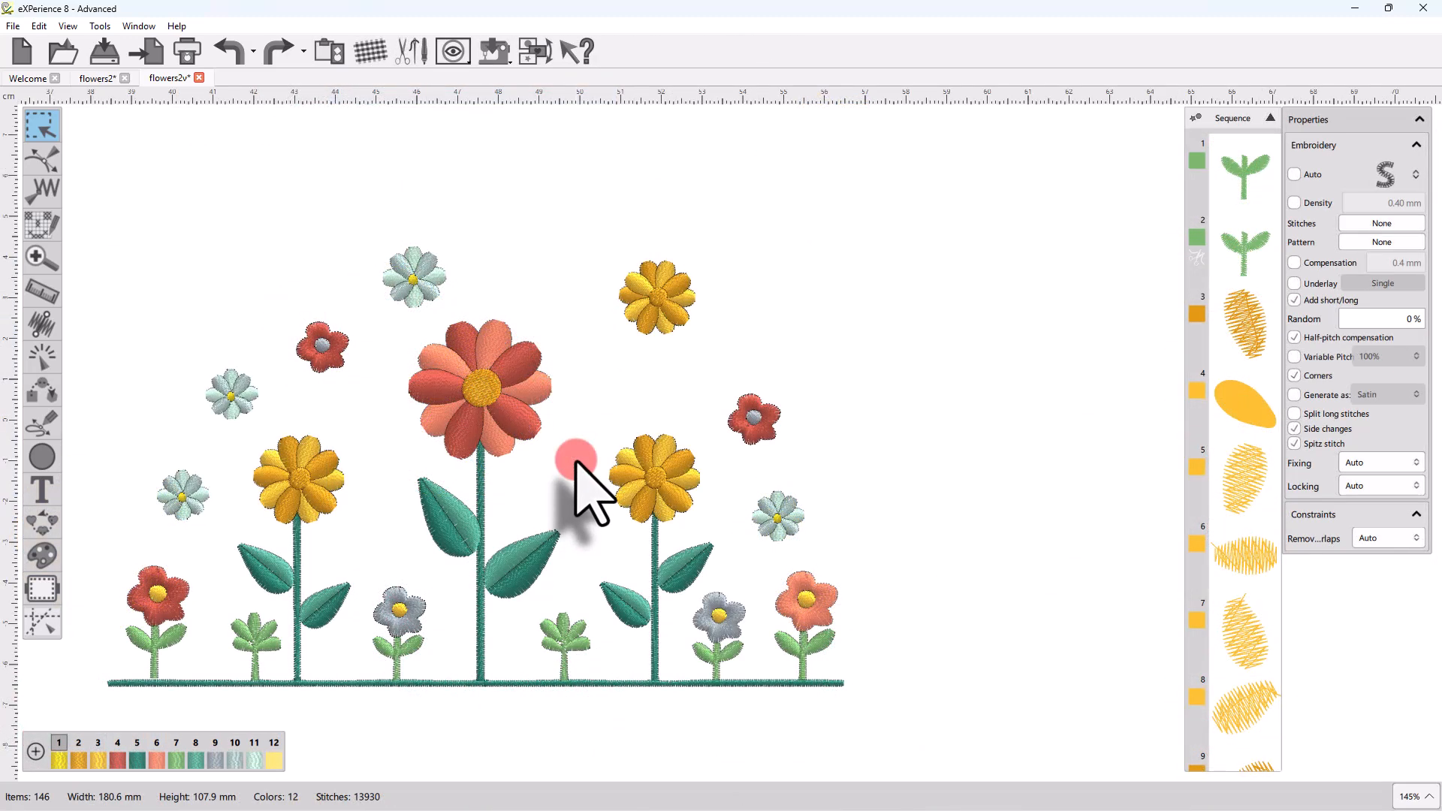
Step: Switch to Lasso selection and outline the large central flower head, followed by the left yellow flower head
click(45, 124)
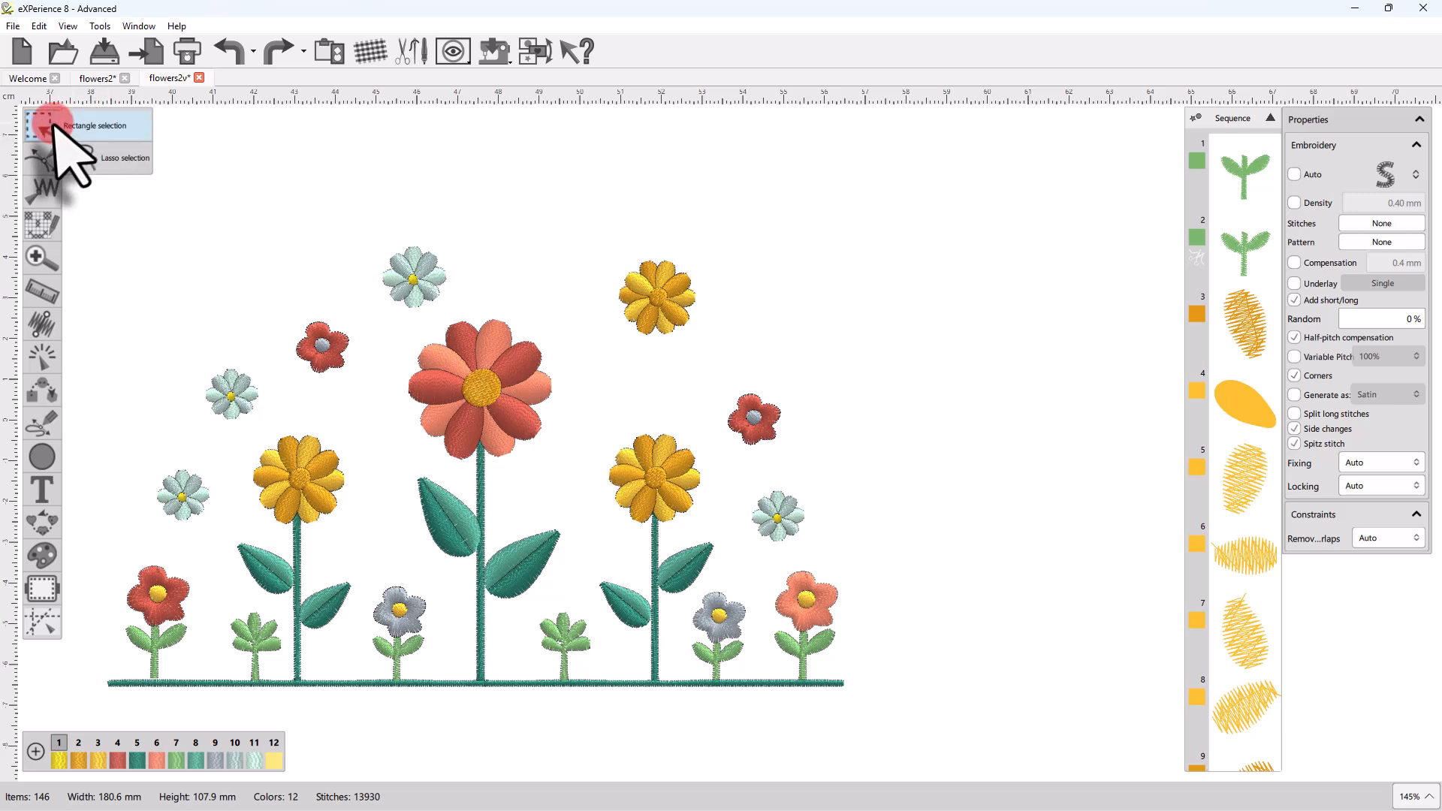
click(80, 156)
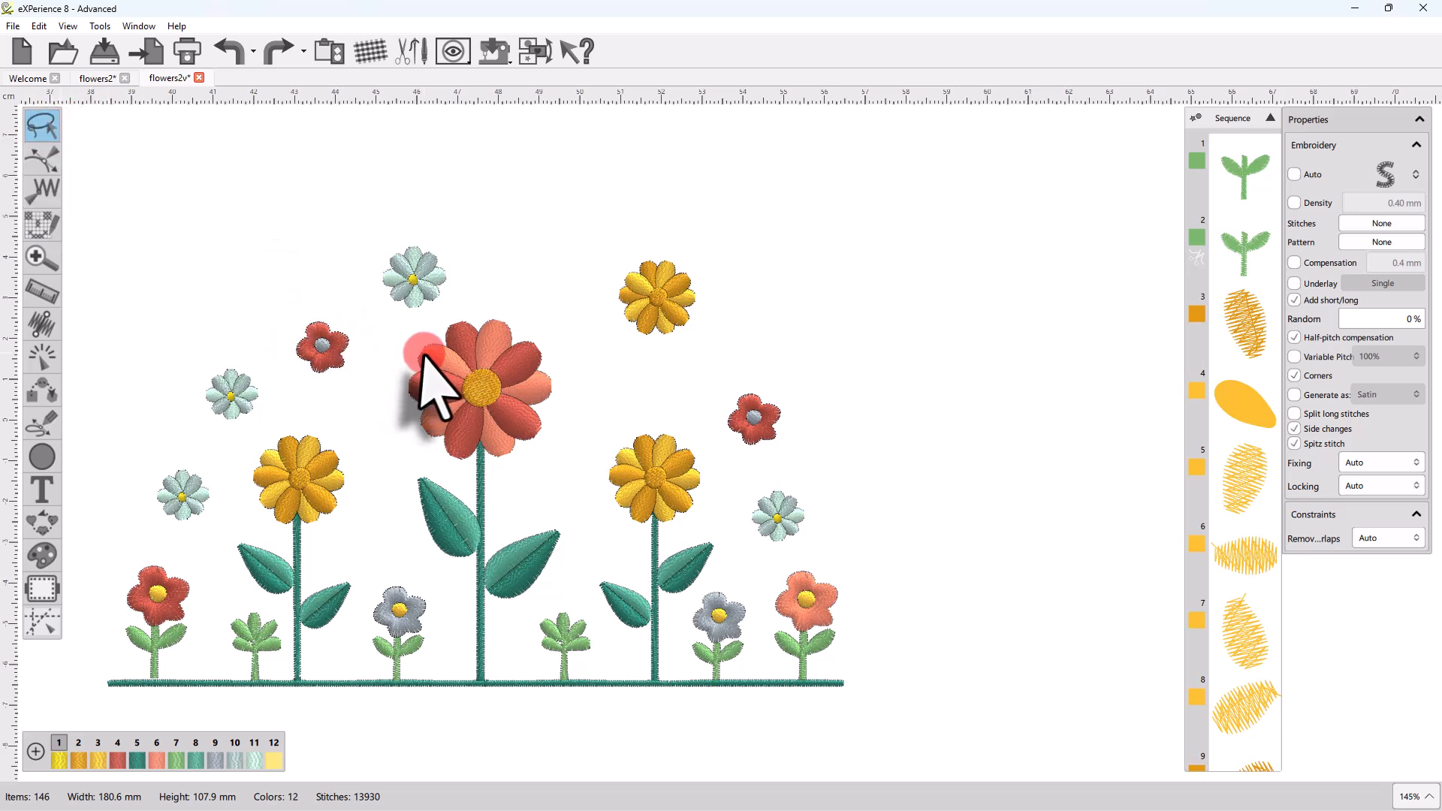
mouse_move(399, 339)
mouse_down()
mouse_move(466, 315)
mouse_move(564, 331)
mouse_move(548, 454)
mouse_move(482, 471)
mouse_move(393, 412)
mouse_move(401, 347)
mouse_up()
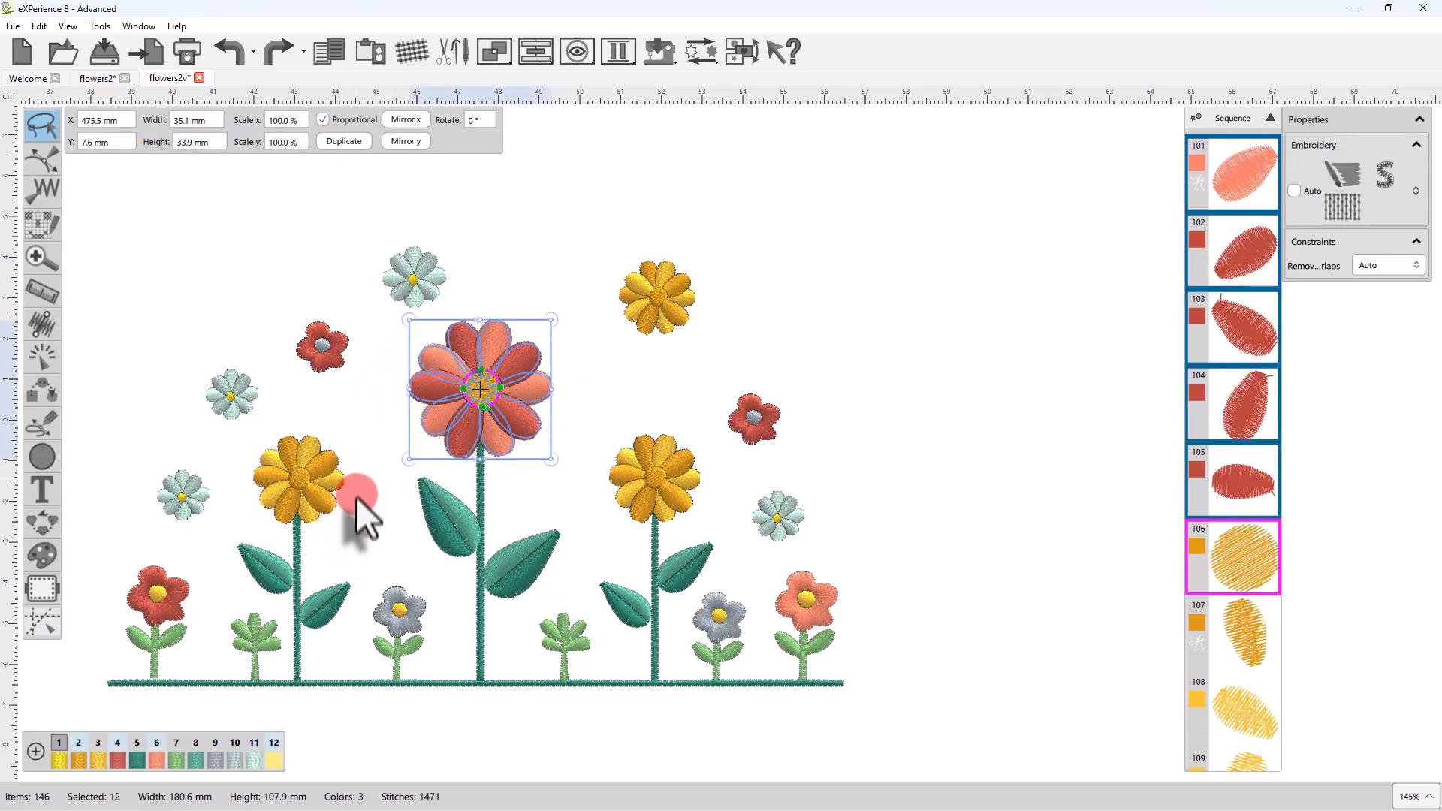
mouse_move(357, 495)
mouse_down()
mouse_move(314, 550)
mouse_move(258, 522)
mouse_move(255, 452)
mouse_move(336, 439)
mouse_move(343, 507)
mouse_up()
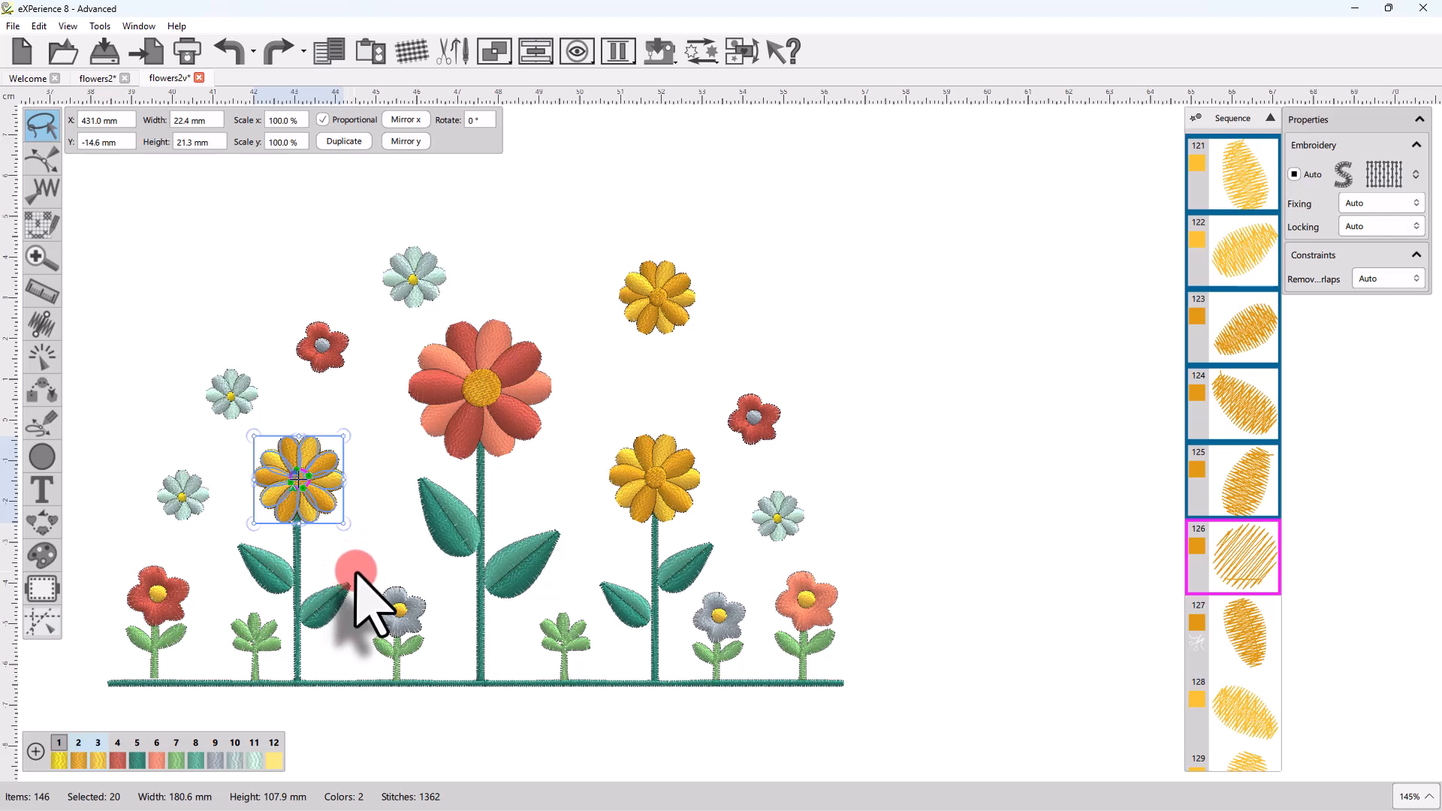
Step: Lasso the leaf right of the left yellow flower's stem, then select the stem's left leaf with a partly overlapping lasso
mouse_move(355, 572)
mouse_down()
mouse_move(328, 637)
mouse_move(280, 621)
mouse_move(306, 593)
mouse_move(347, 582)
mouse_up()
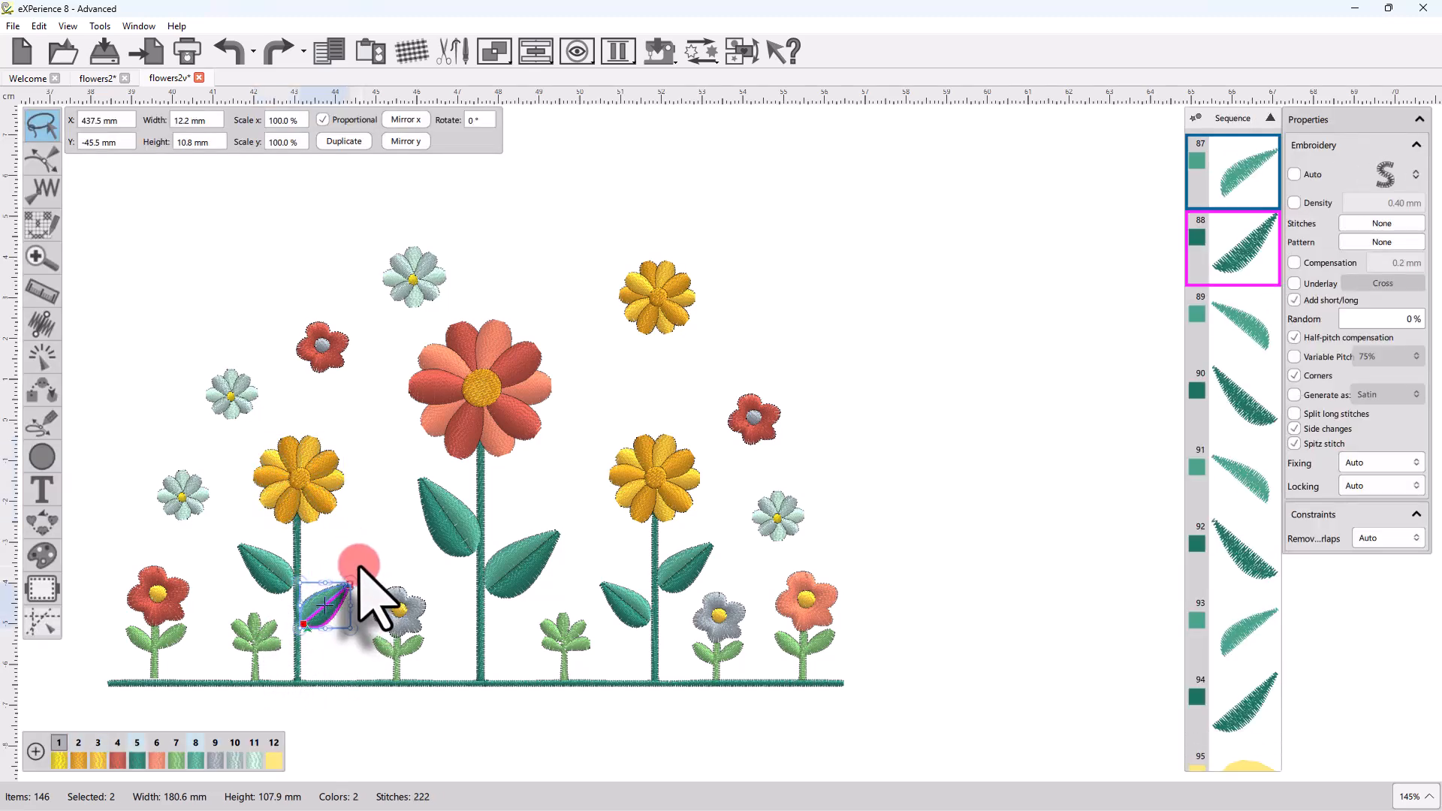
key(alt)
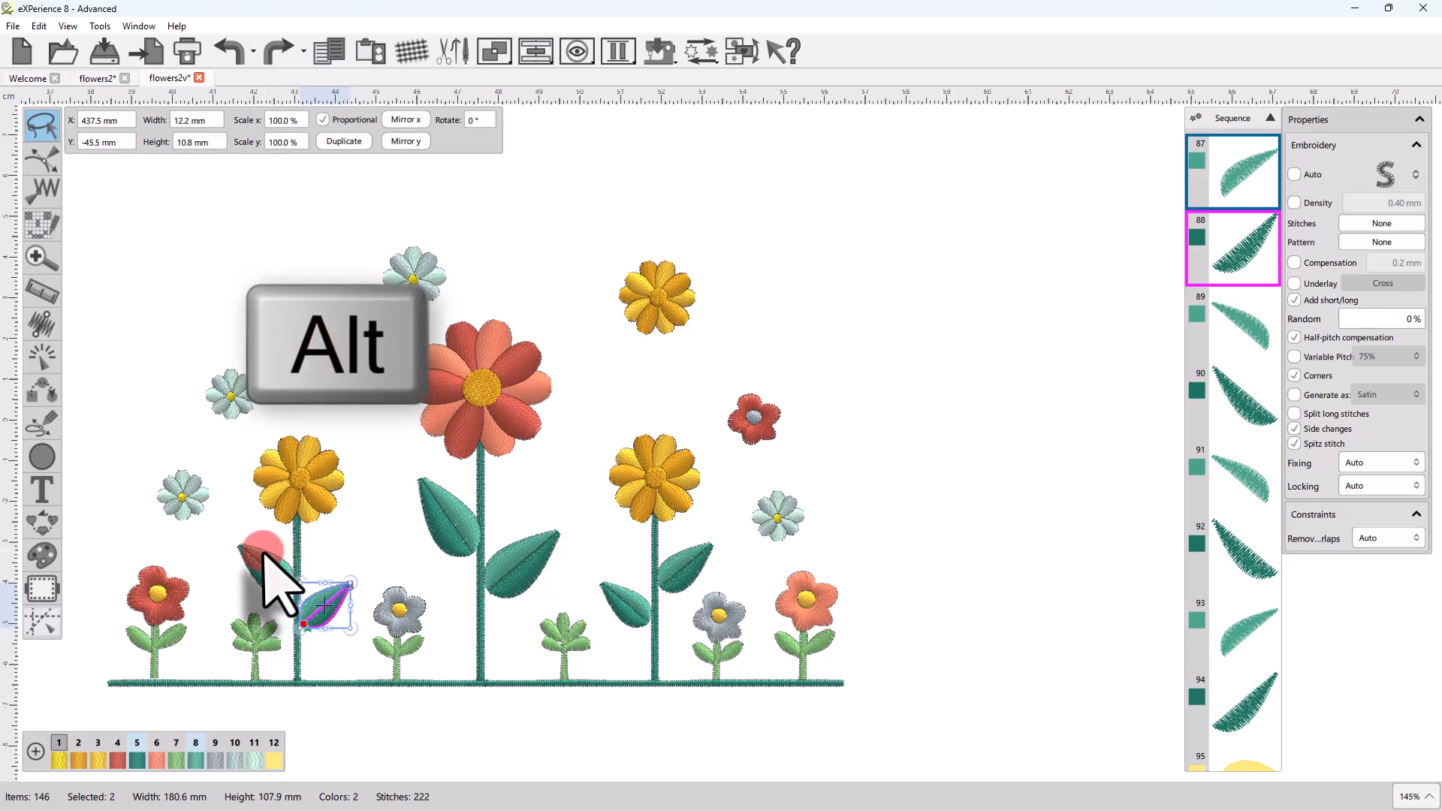
mouse_move(227, 531)
mouse_down()
mouse_move(292, 612)
mouse_move(253, 542)
mouse_move(221, 539)
mouse_up()
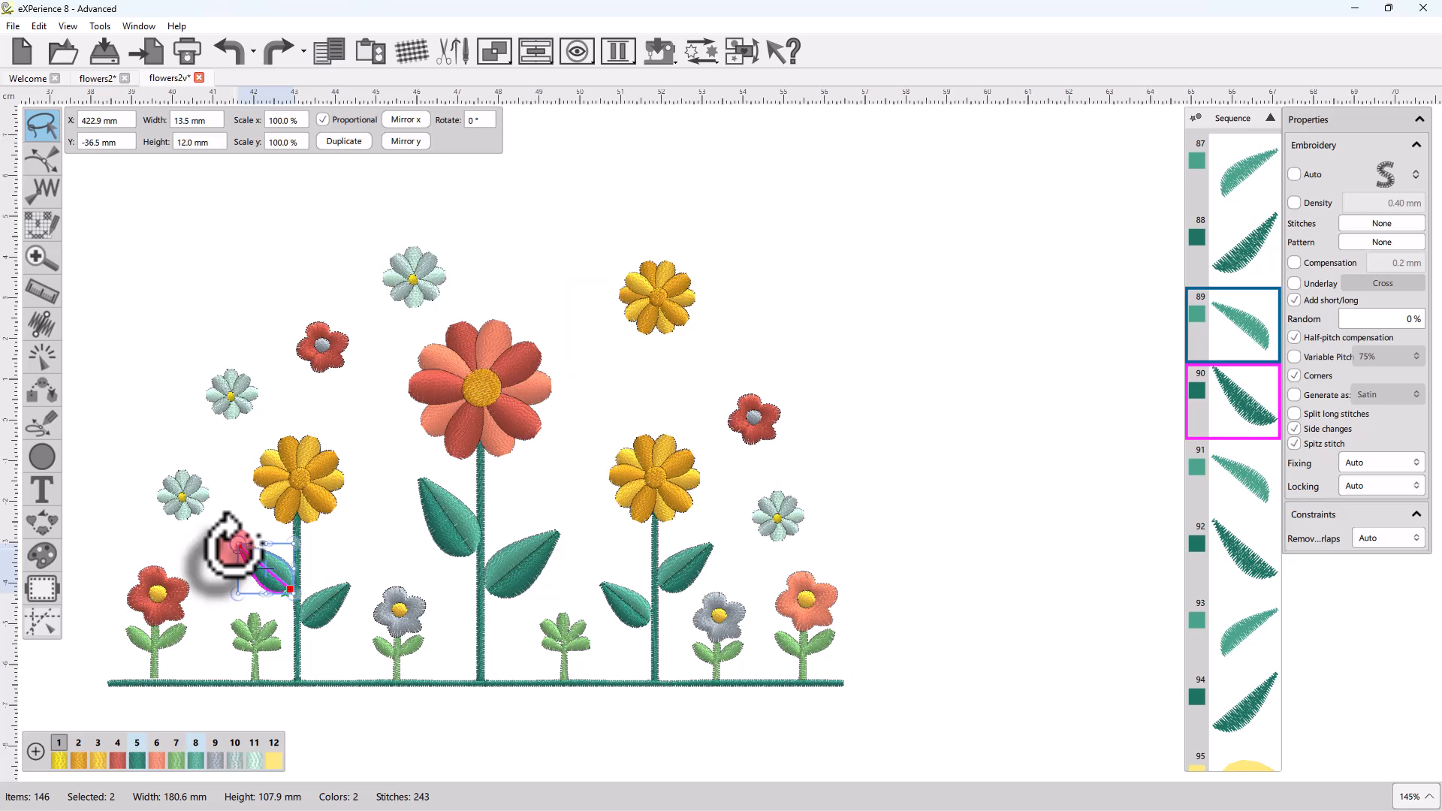
Step: Add both halves of the left yellow flower's right leaf to the selection, then remove them from it again
ctrl+click(330, 612)
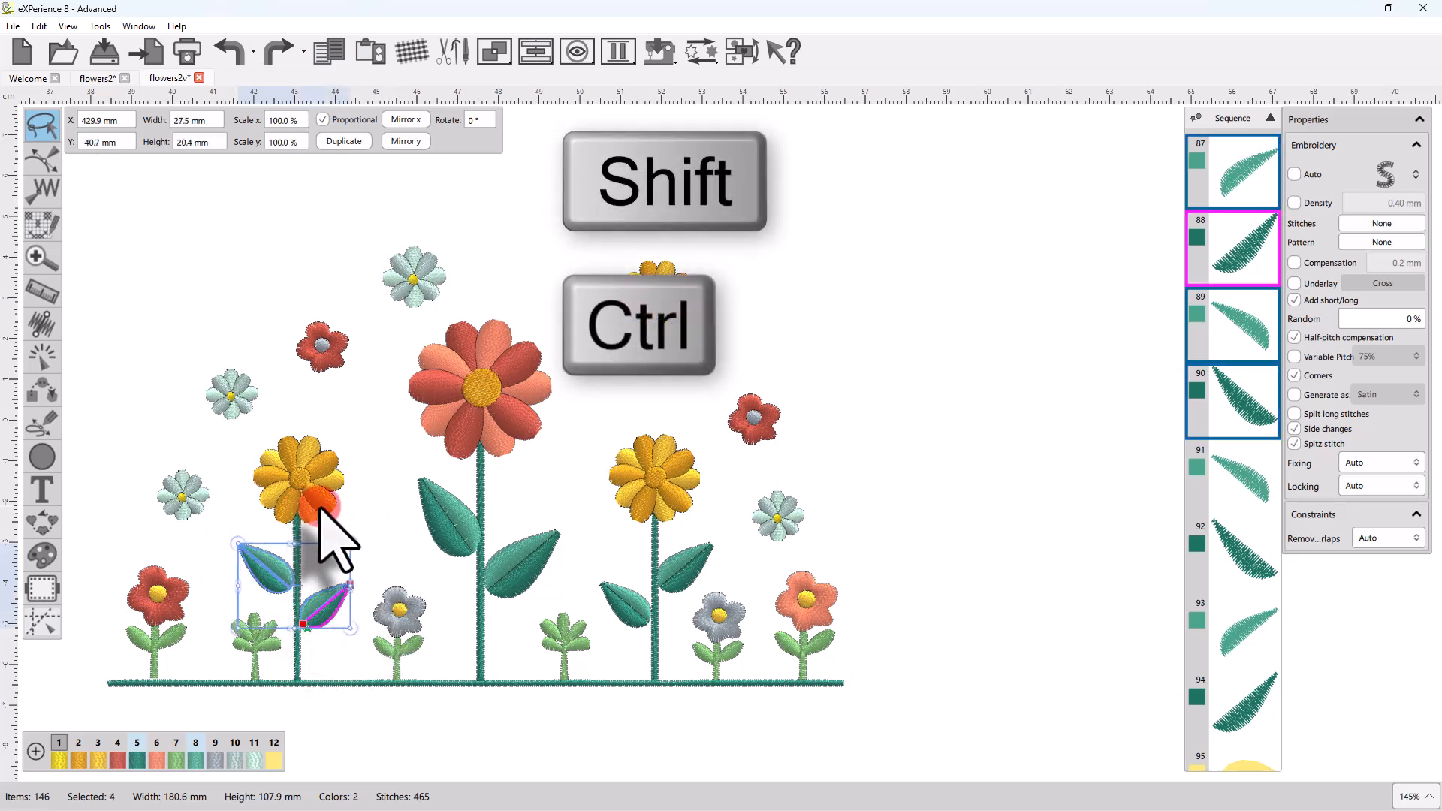
ctrl+click(327, 601)
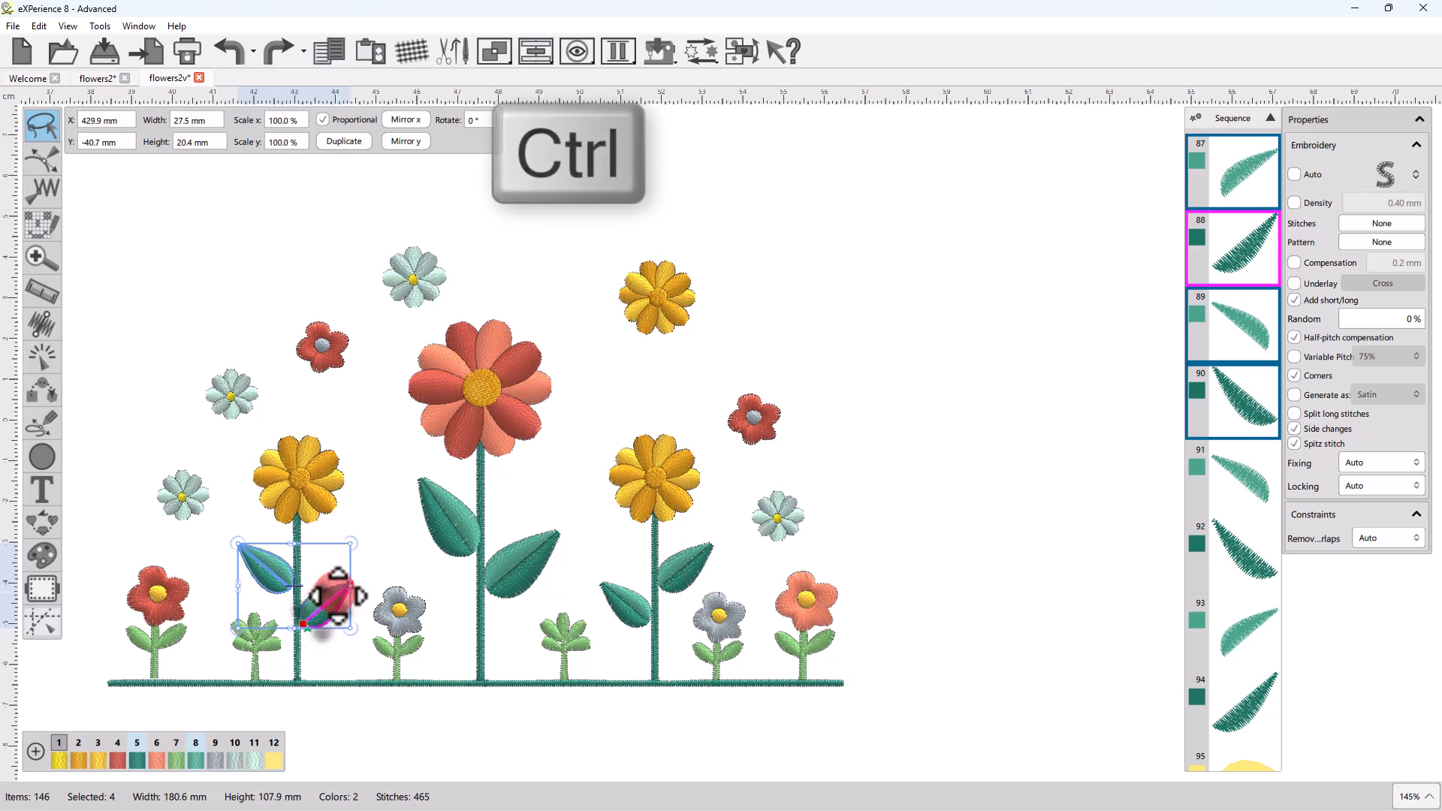
ctrl+click(322, 609)
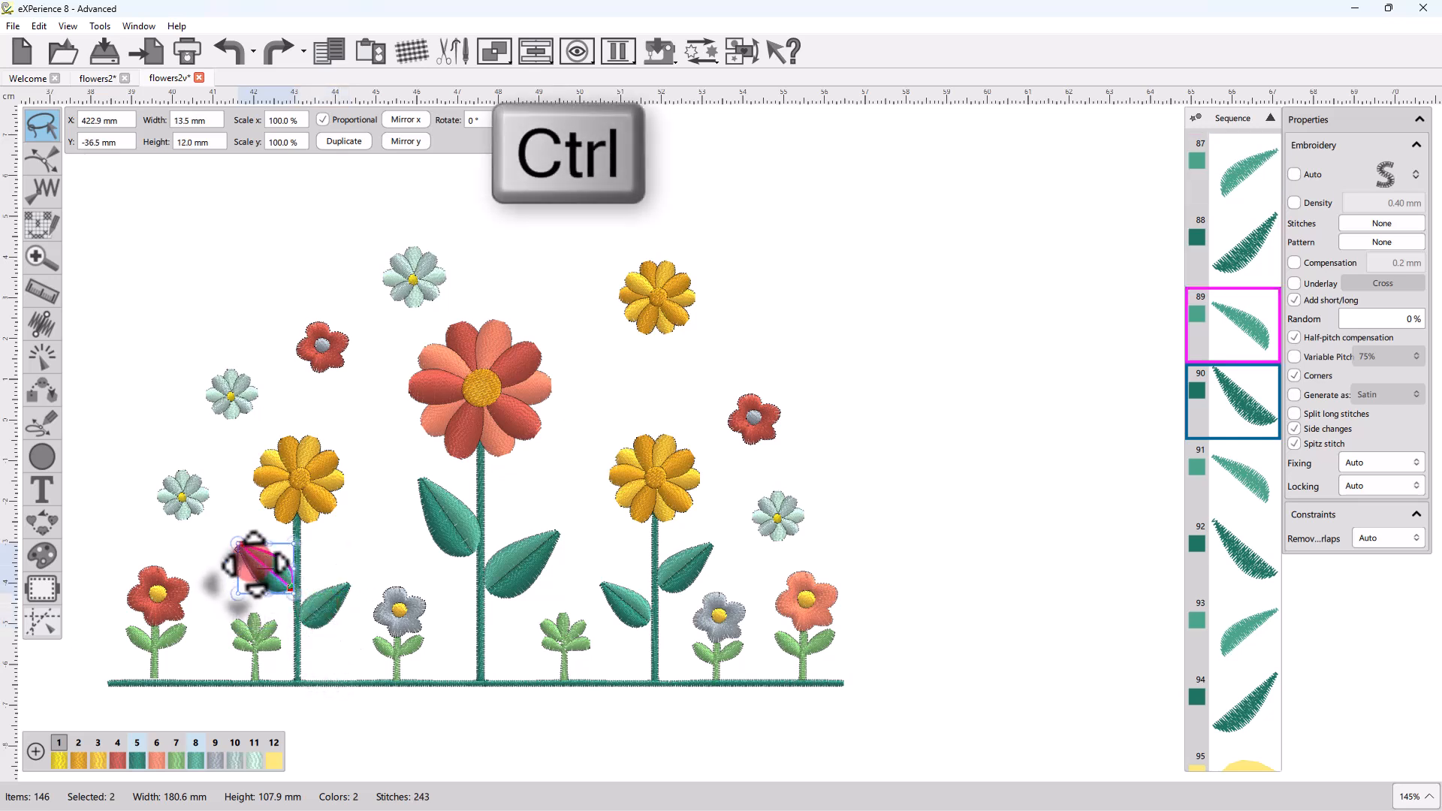
Step: Clear the leaf selection and select every object in the design
click(347, 561)
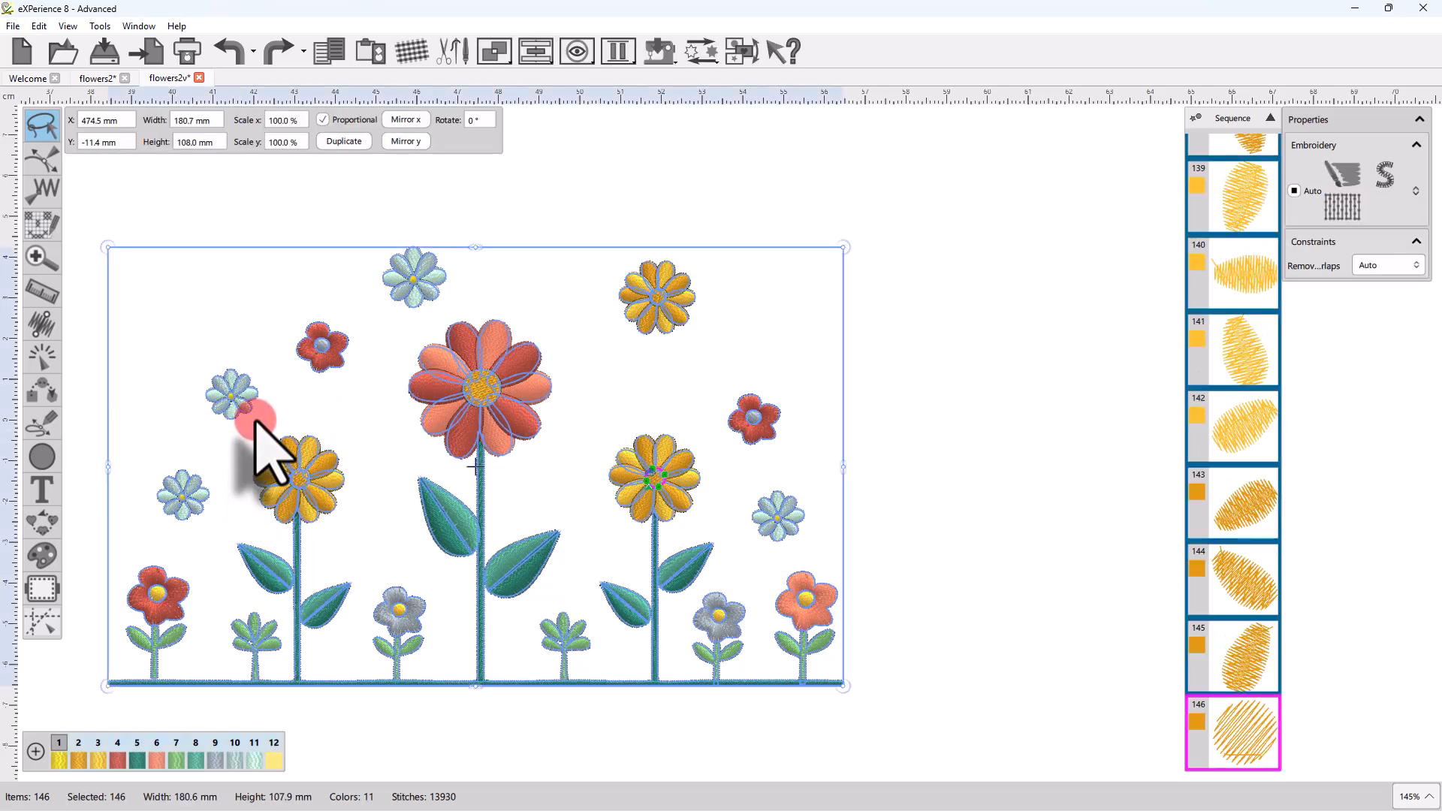
right_click(317, 340)
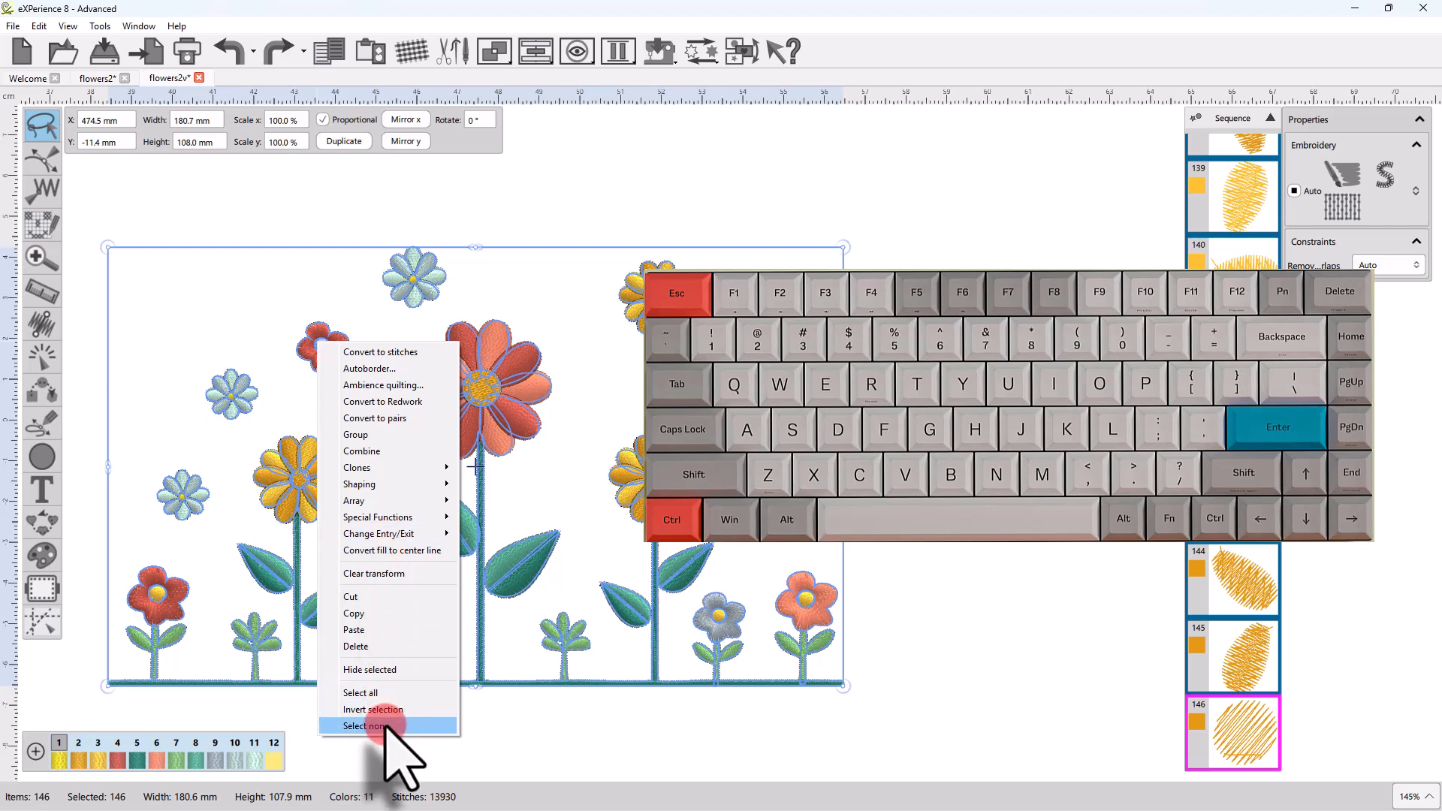
click(267, 431)
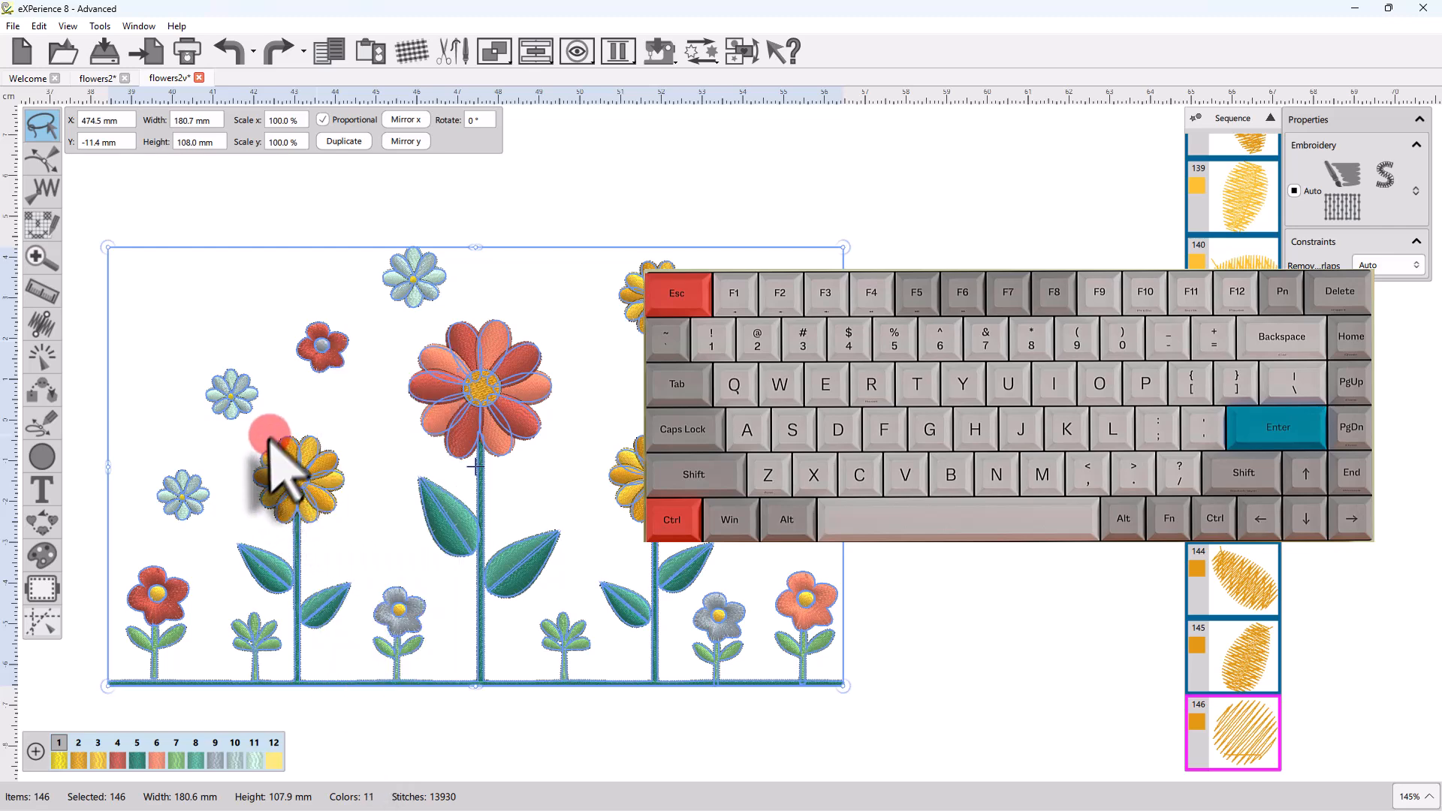
click(260, 473)
right_click(223, 450)
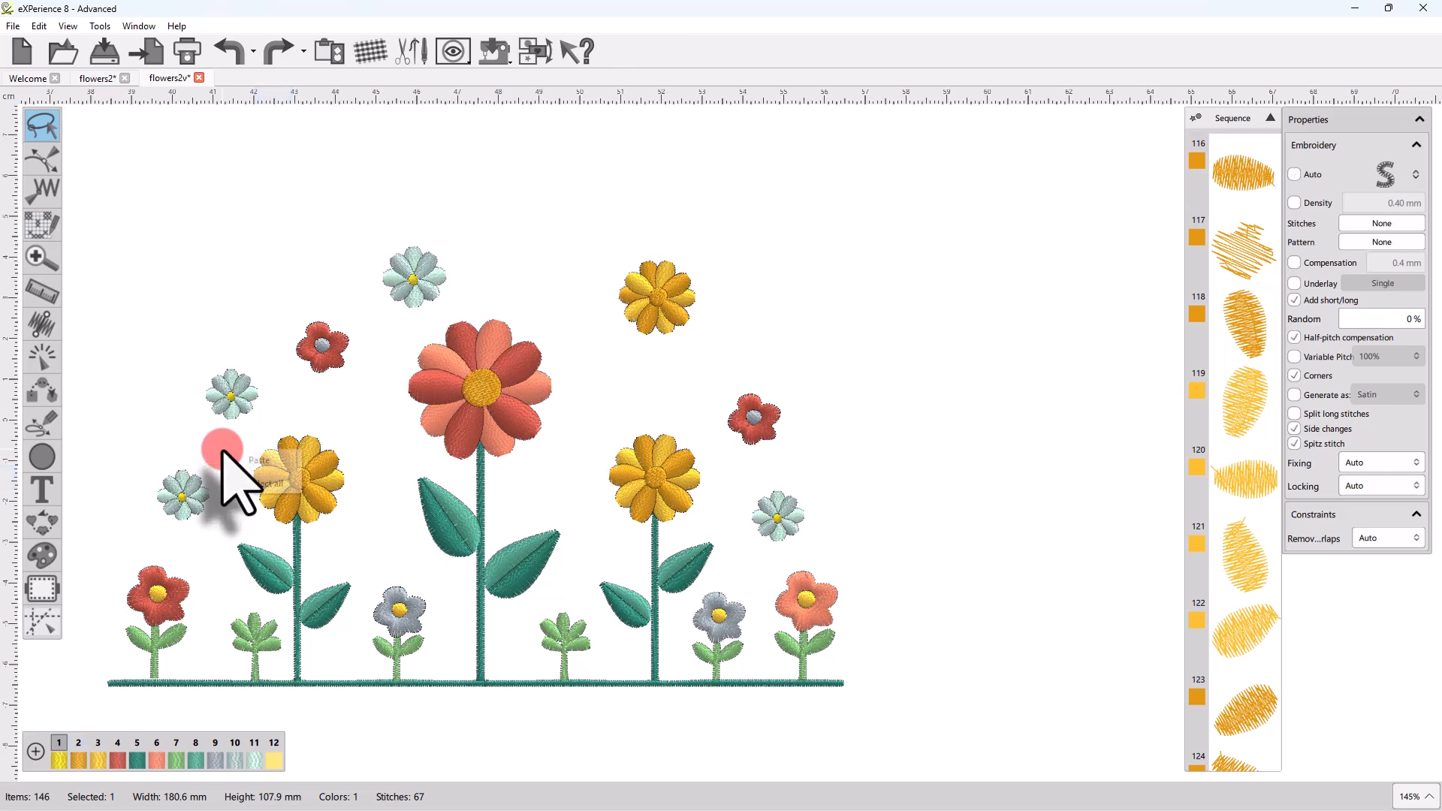
click(251, 484)
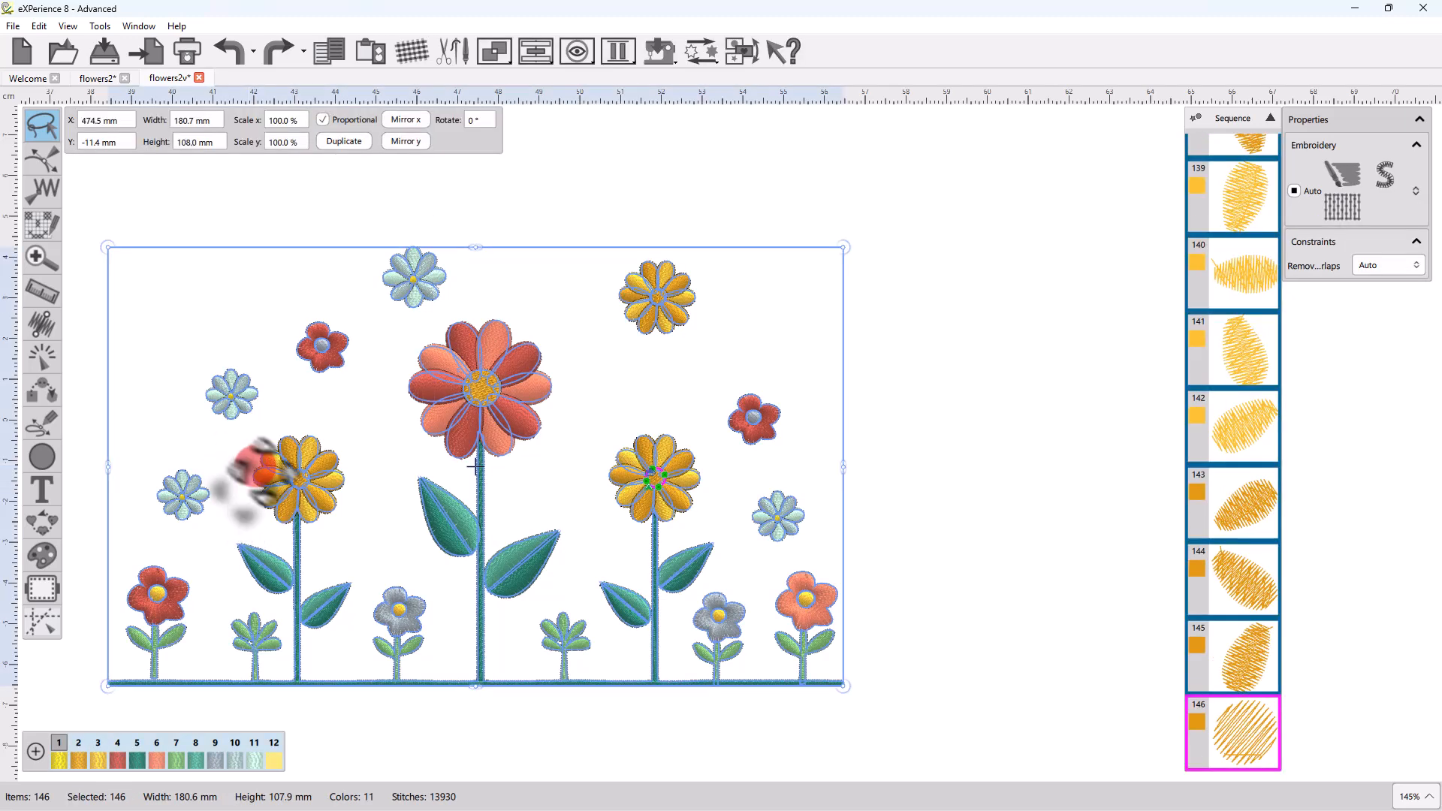
Step: Replace the full selection with one left yellow flower petal, reselect all objects, and finish with Select none
click(242, 448)
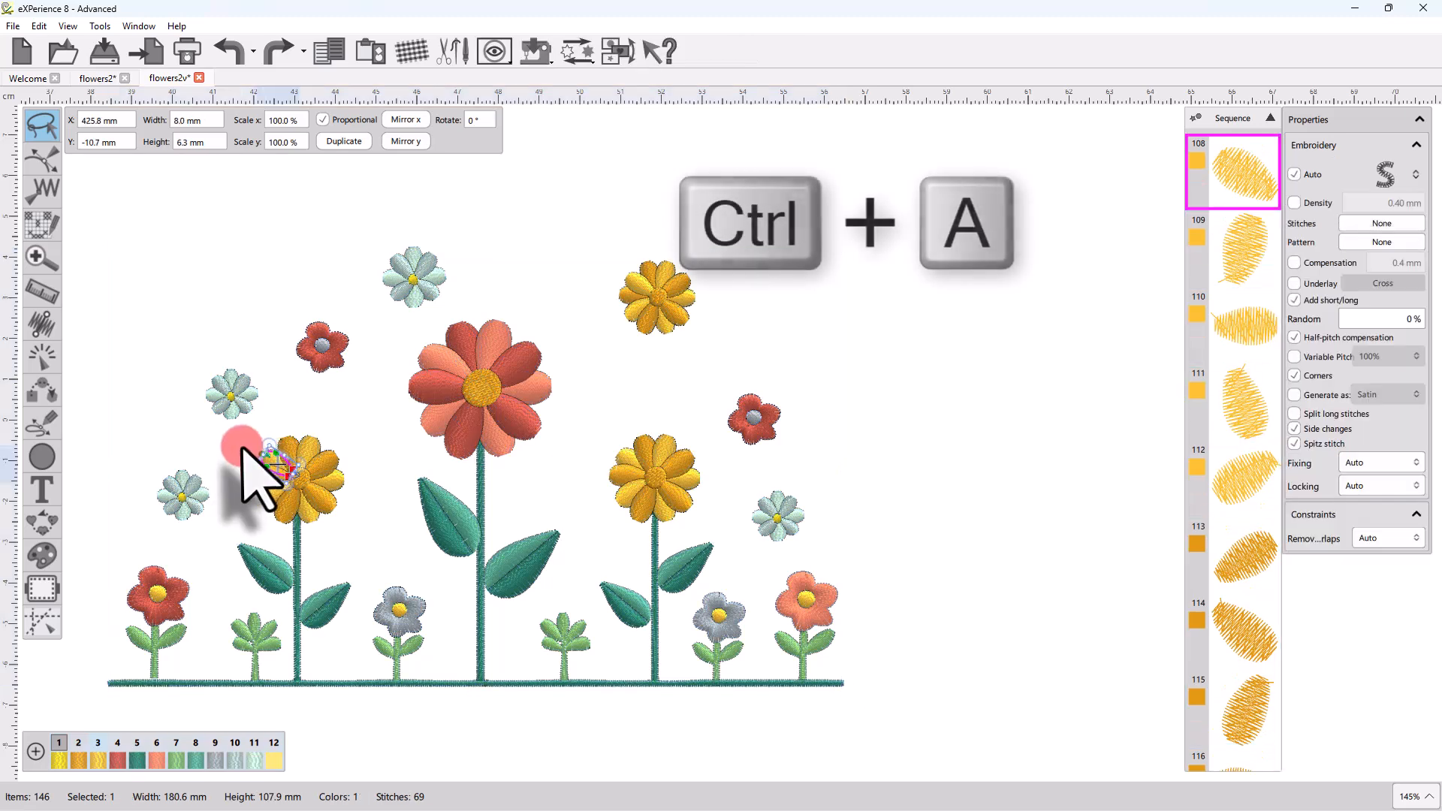
key(ctrl+a)
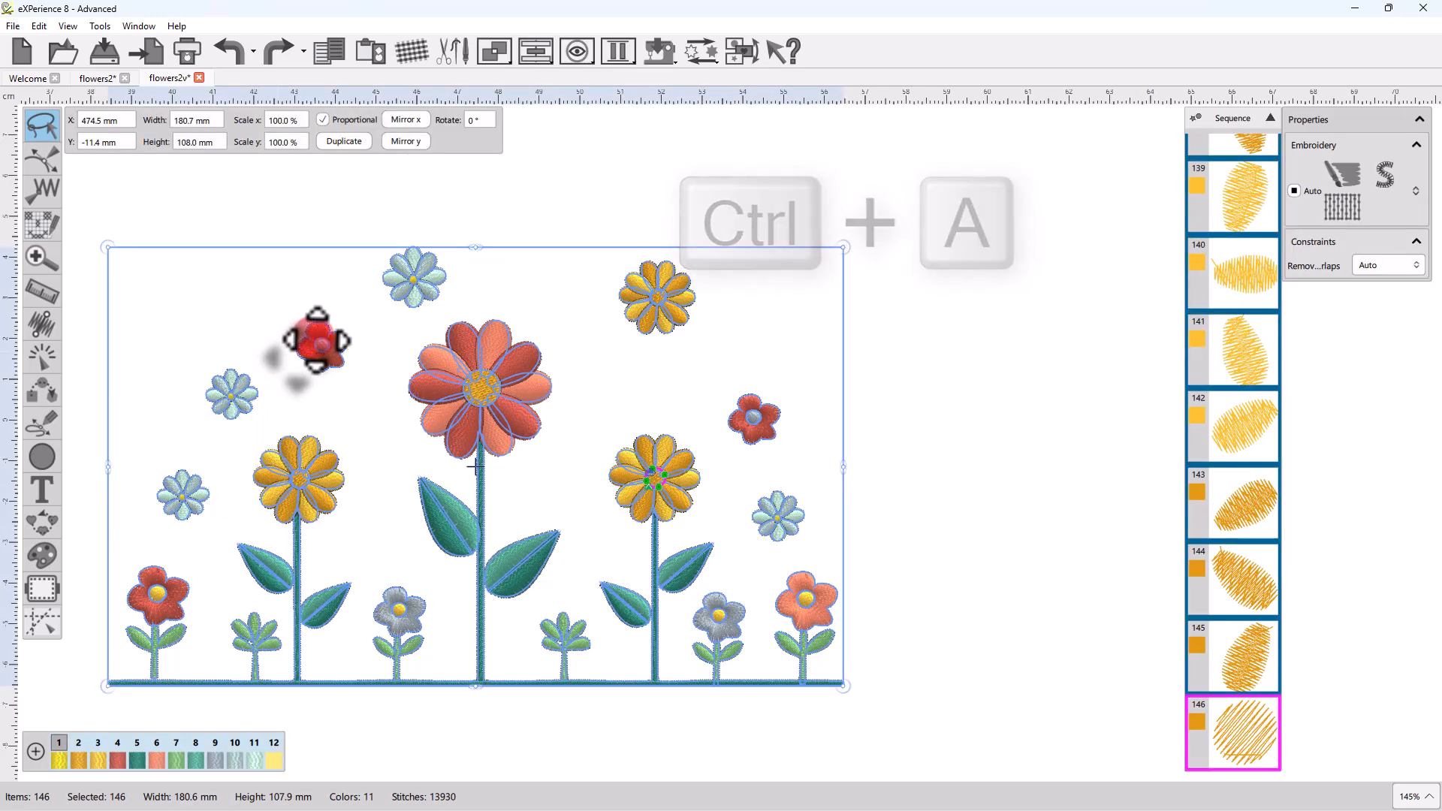
right_click(403, 268)
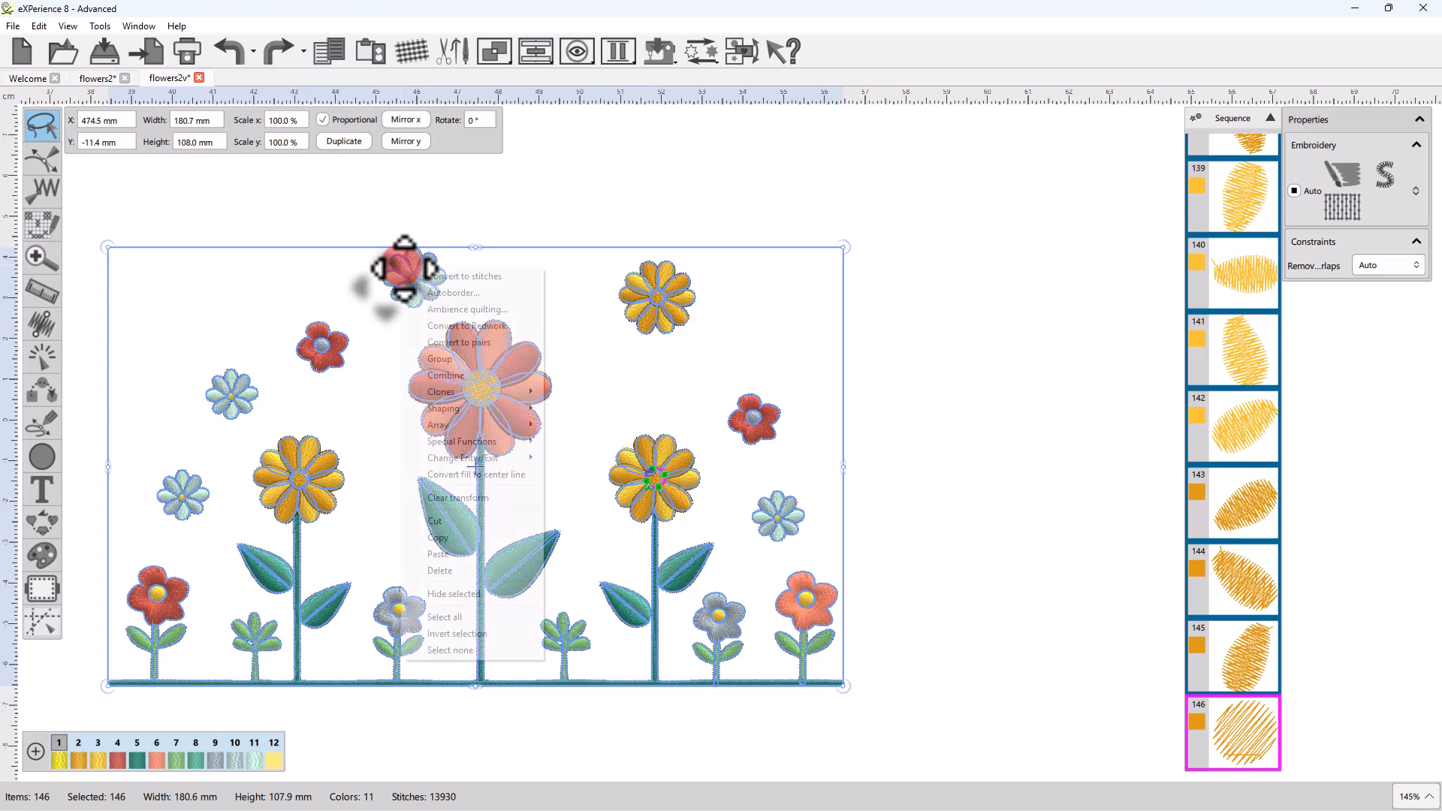
click(449, 650)
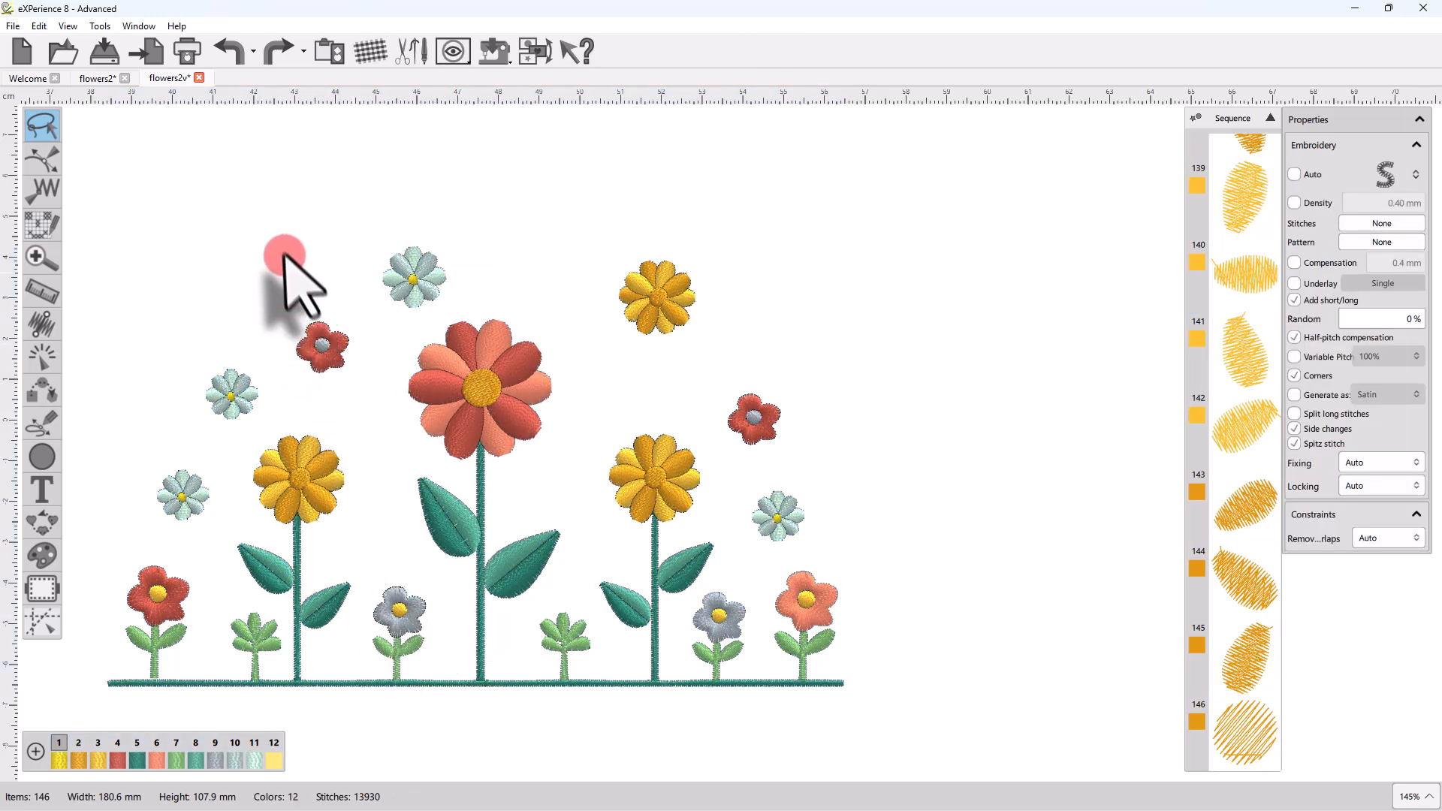
Step: Switch to Rectangle selection and enclose the large central flower head together with the pale flower above it
click(42, 126)
click(105, 124)
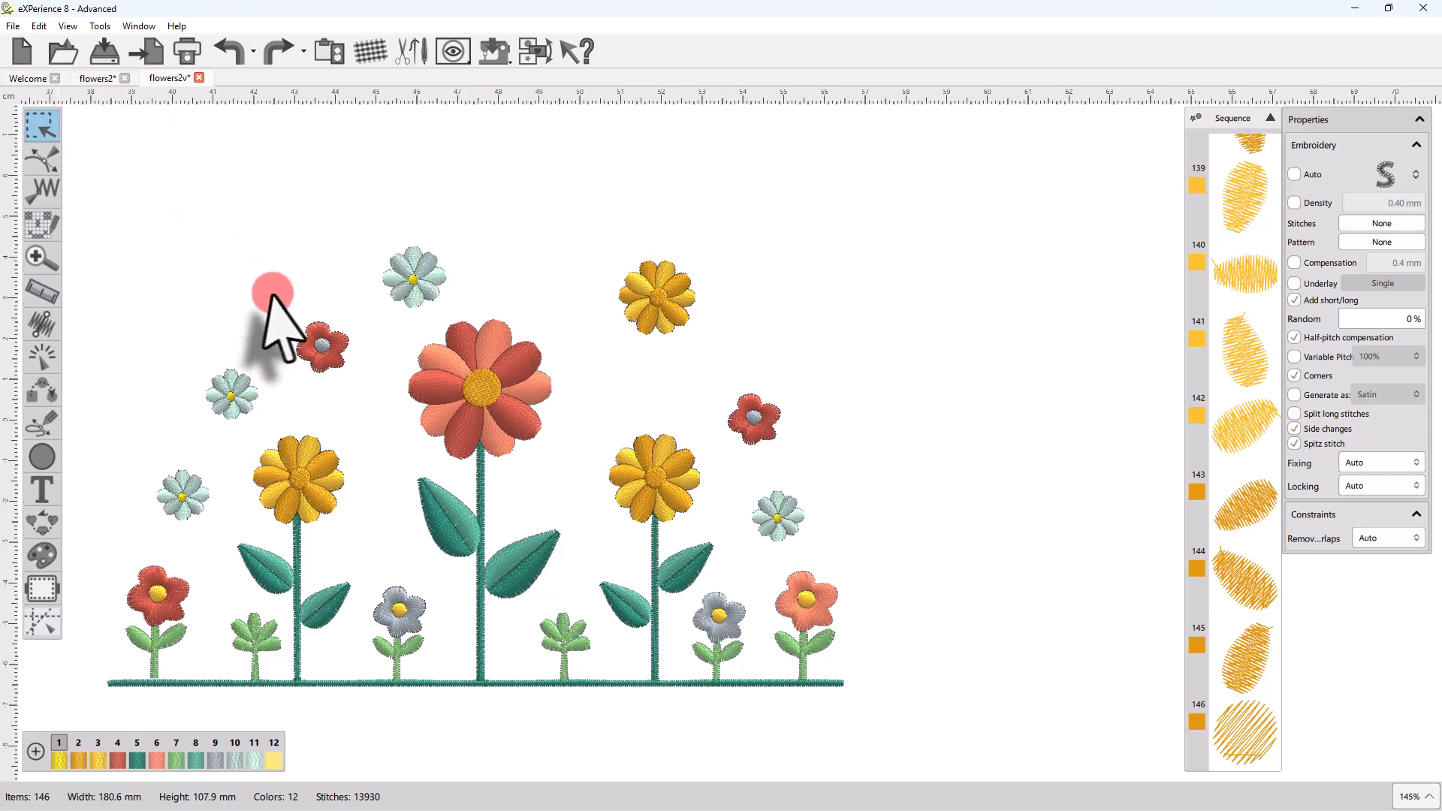
drag(356, 225, 544, 461)
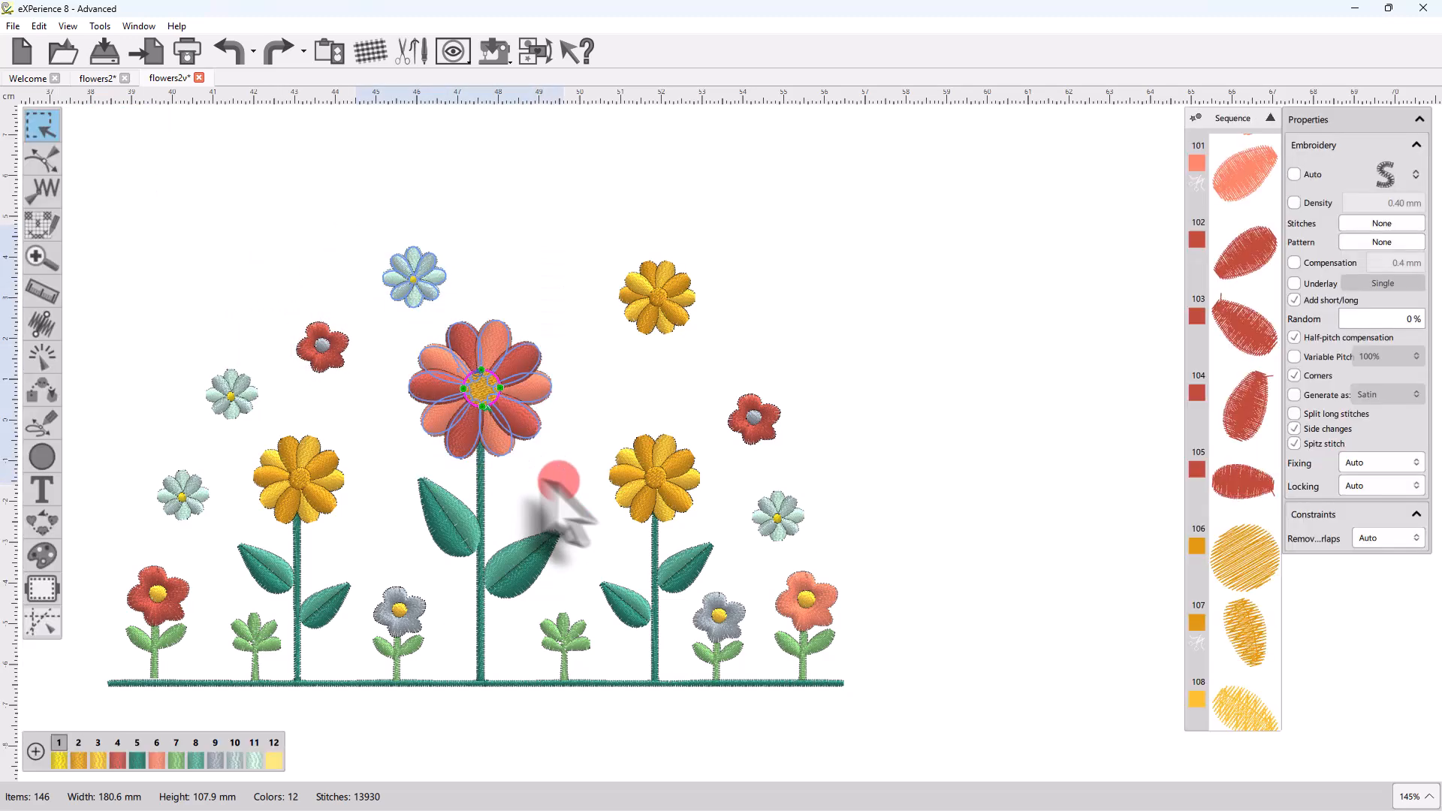
Step: Invert the selection repeatedly, alternating between the two enclosed flowers and the rest of the design
right_click(478, 410)
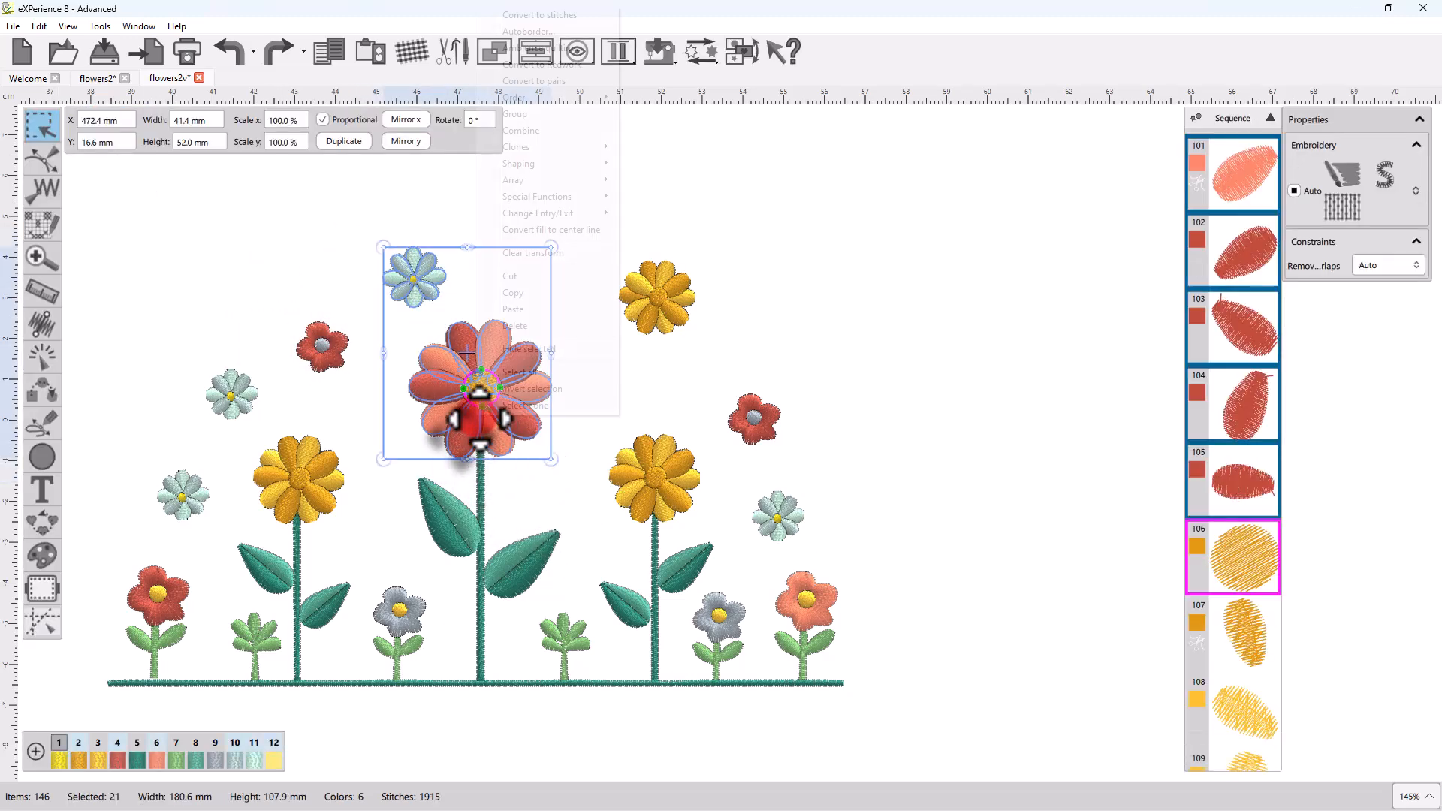
click(519, 389)
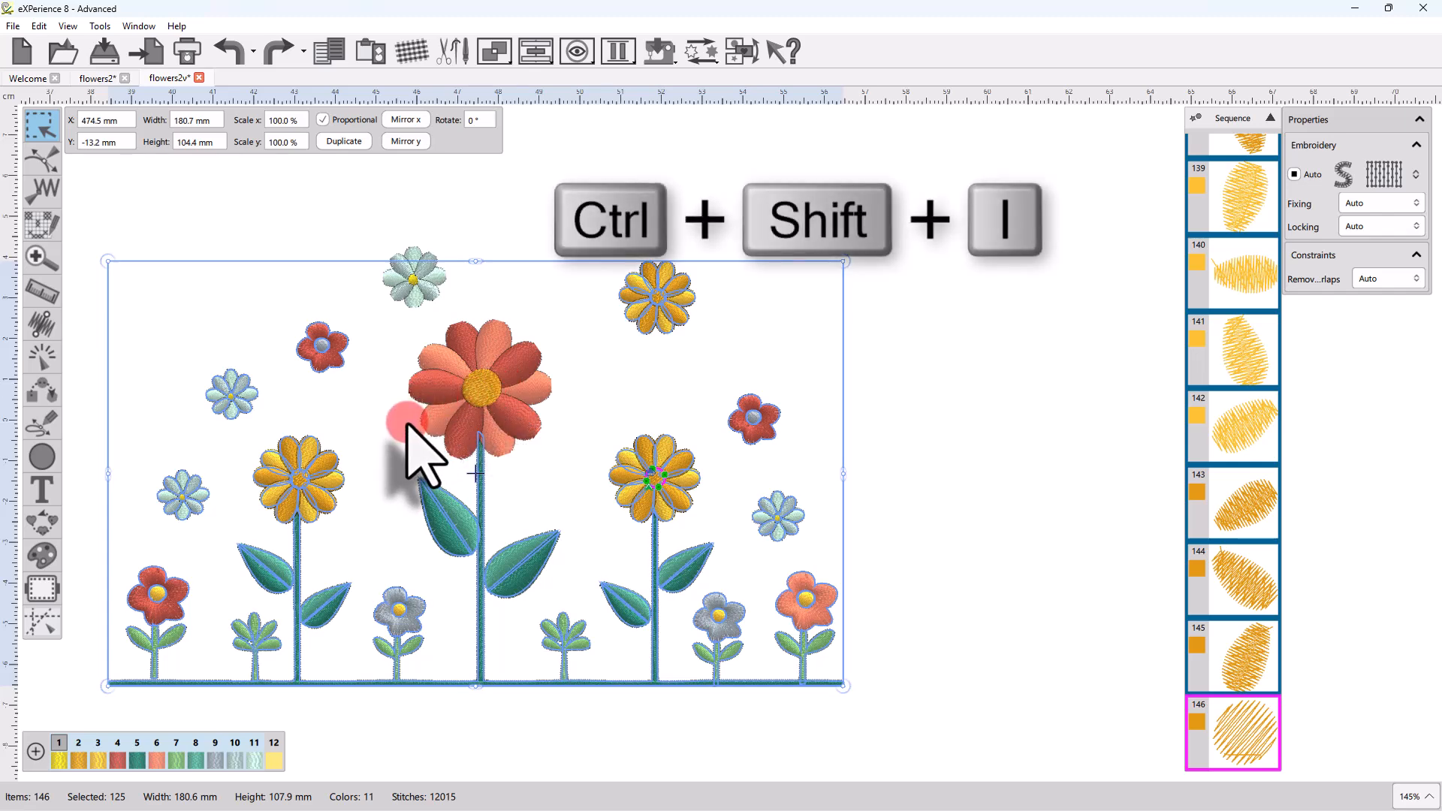
key(ctrl+shift+i)
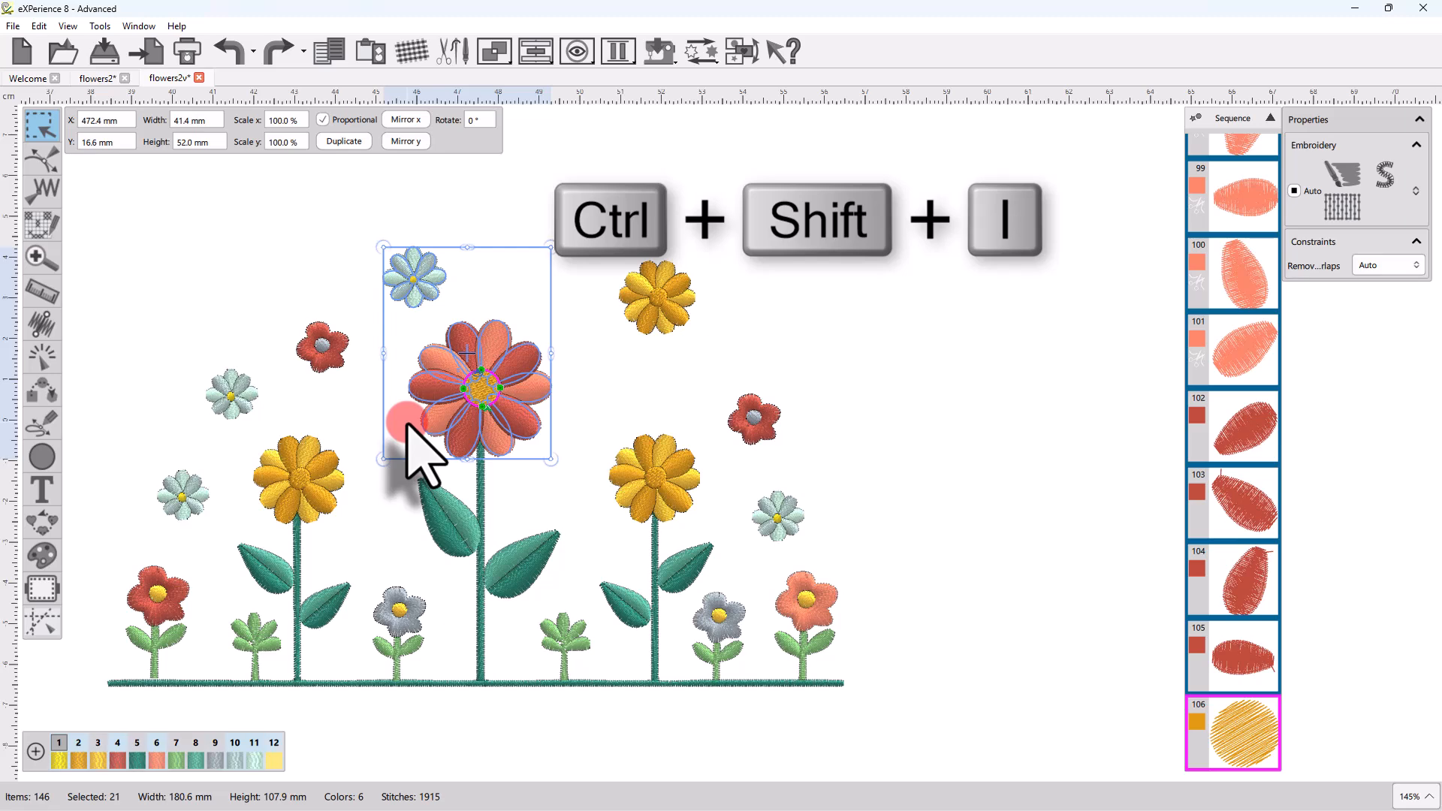
key(ctrl+shift+i)
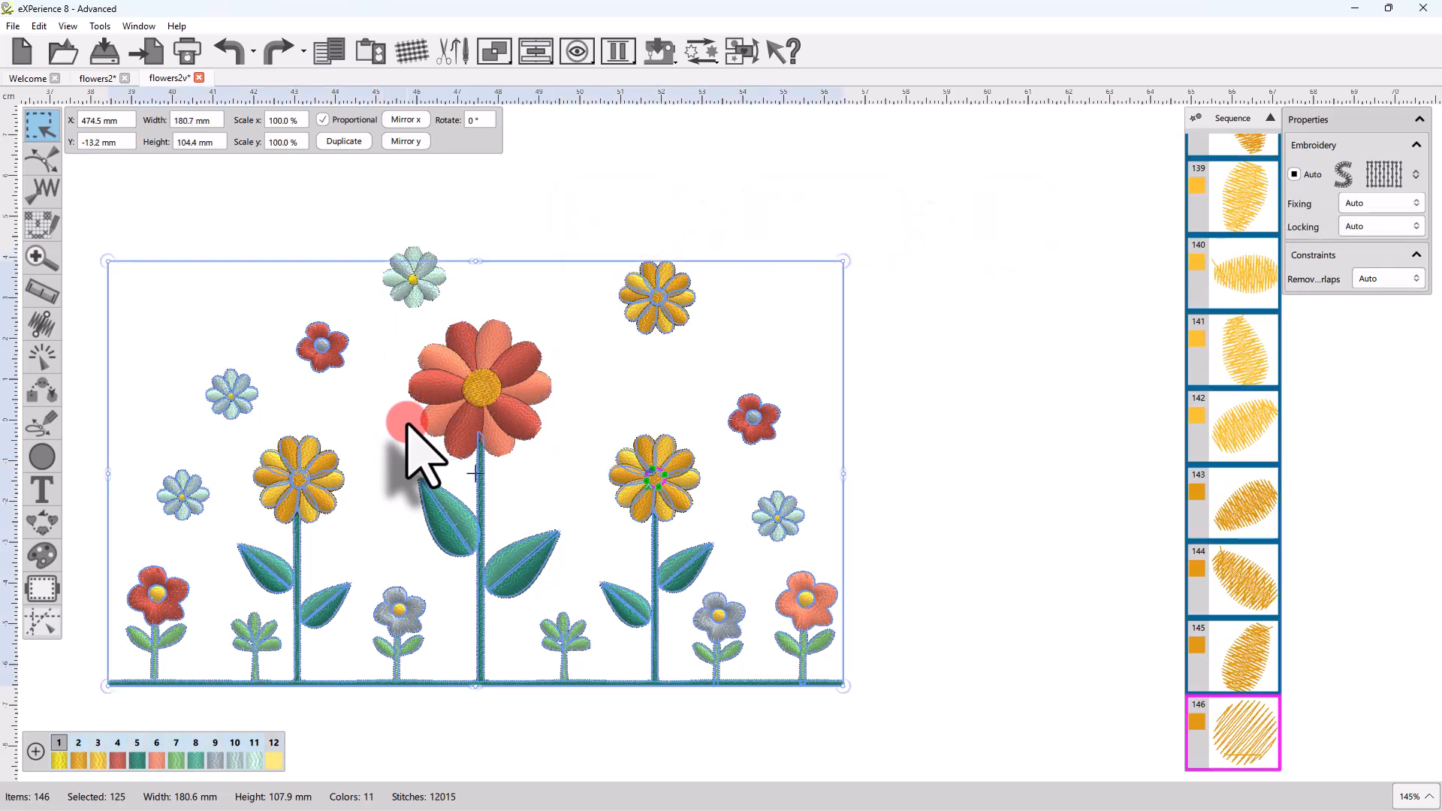
key(ctrl+shift+i)
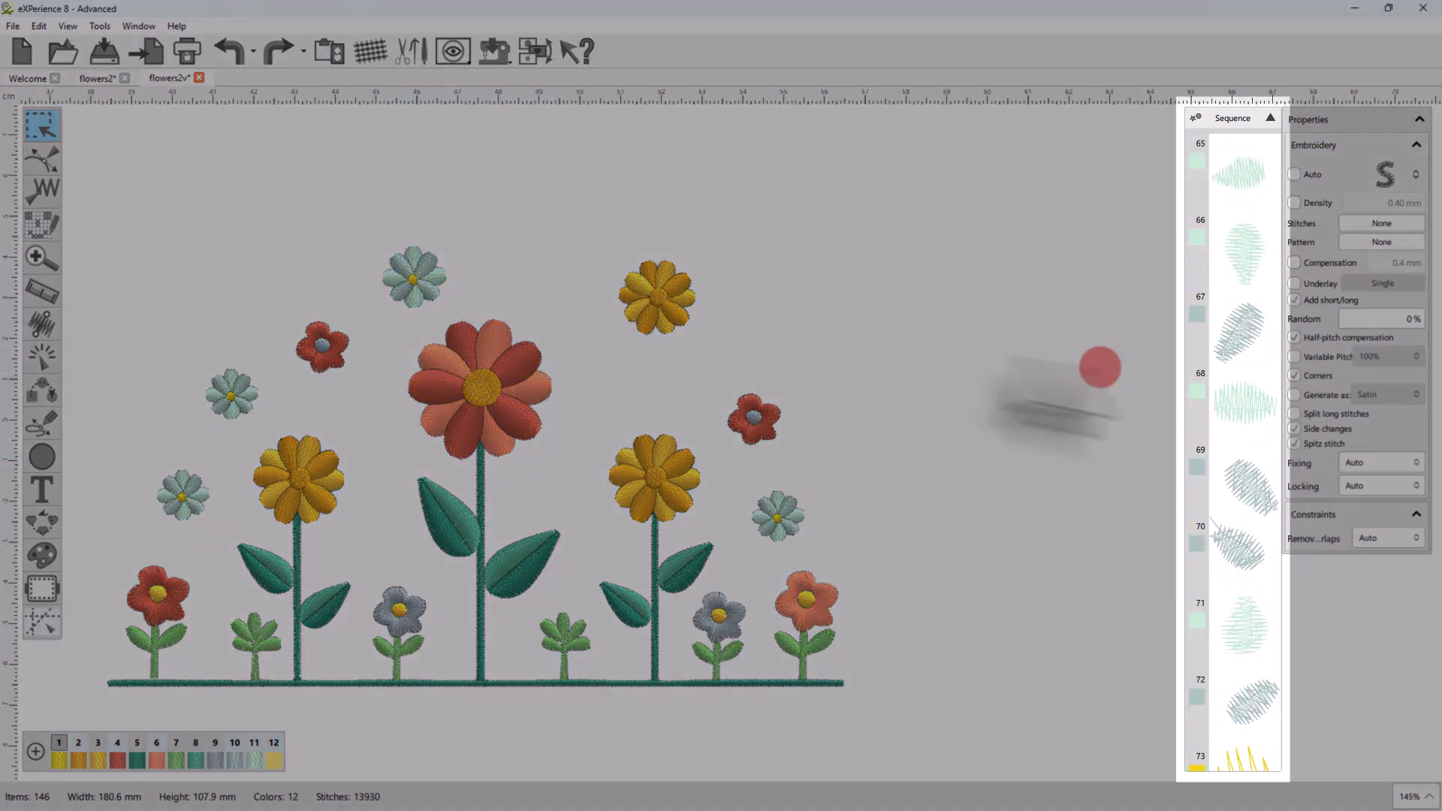
Step: Group the Sequence objects by color and look through the color blocks
scroll(1236, 360, up, 5)
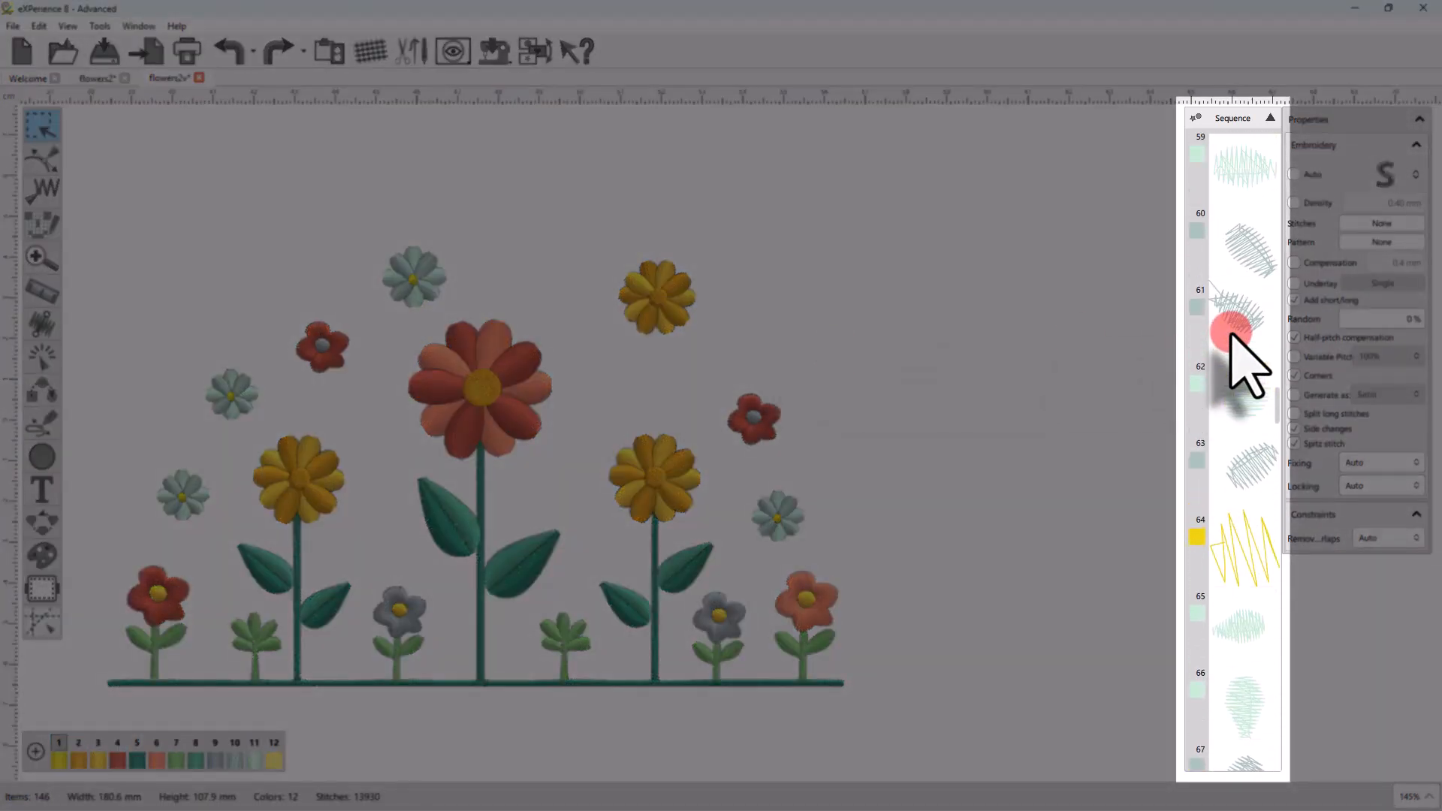
scroll(1222, 306, up, 1)
click(1195, 118)
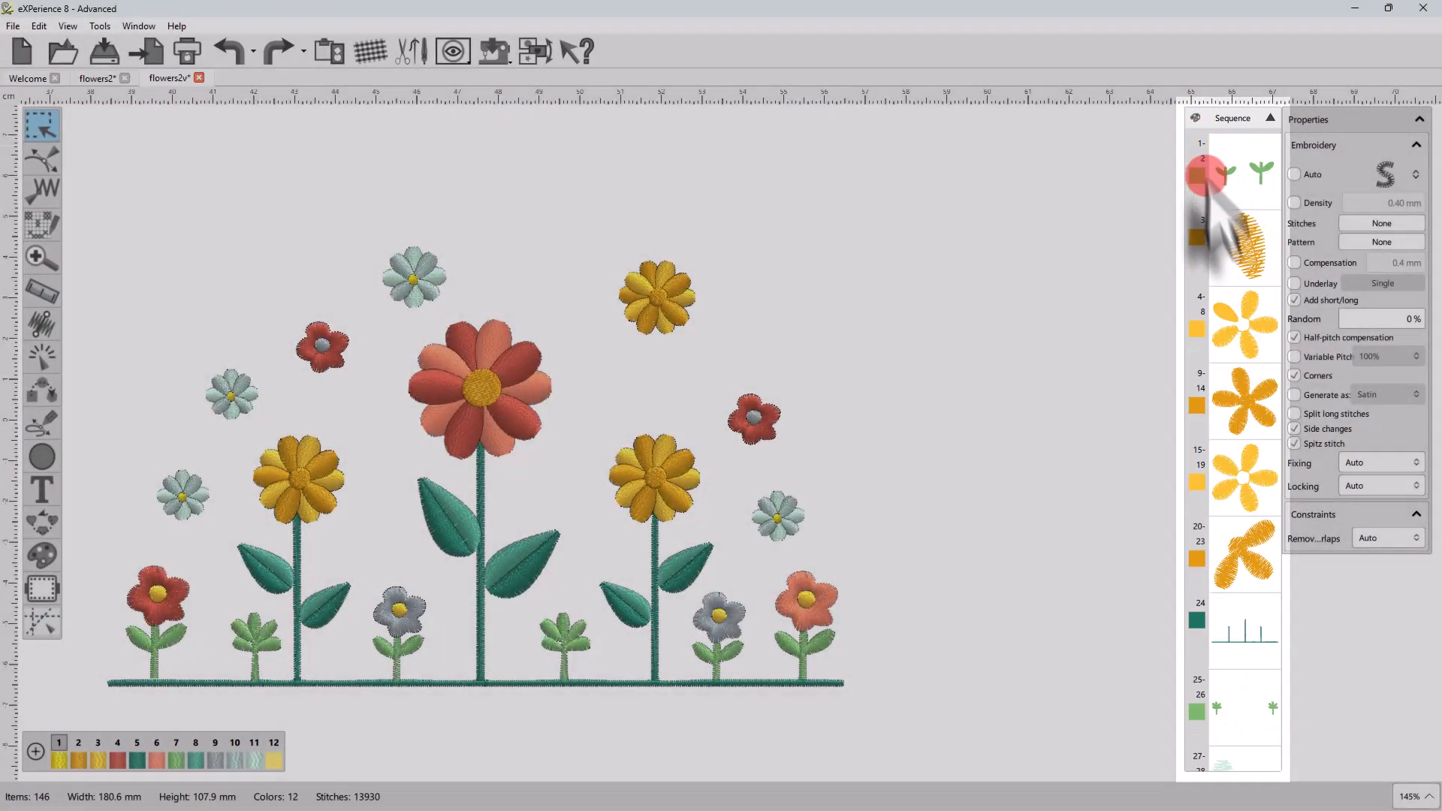
scroll(1238, 300, down, 7)
scroll(1224, 310, up, 8)
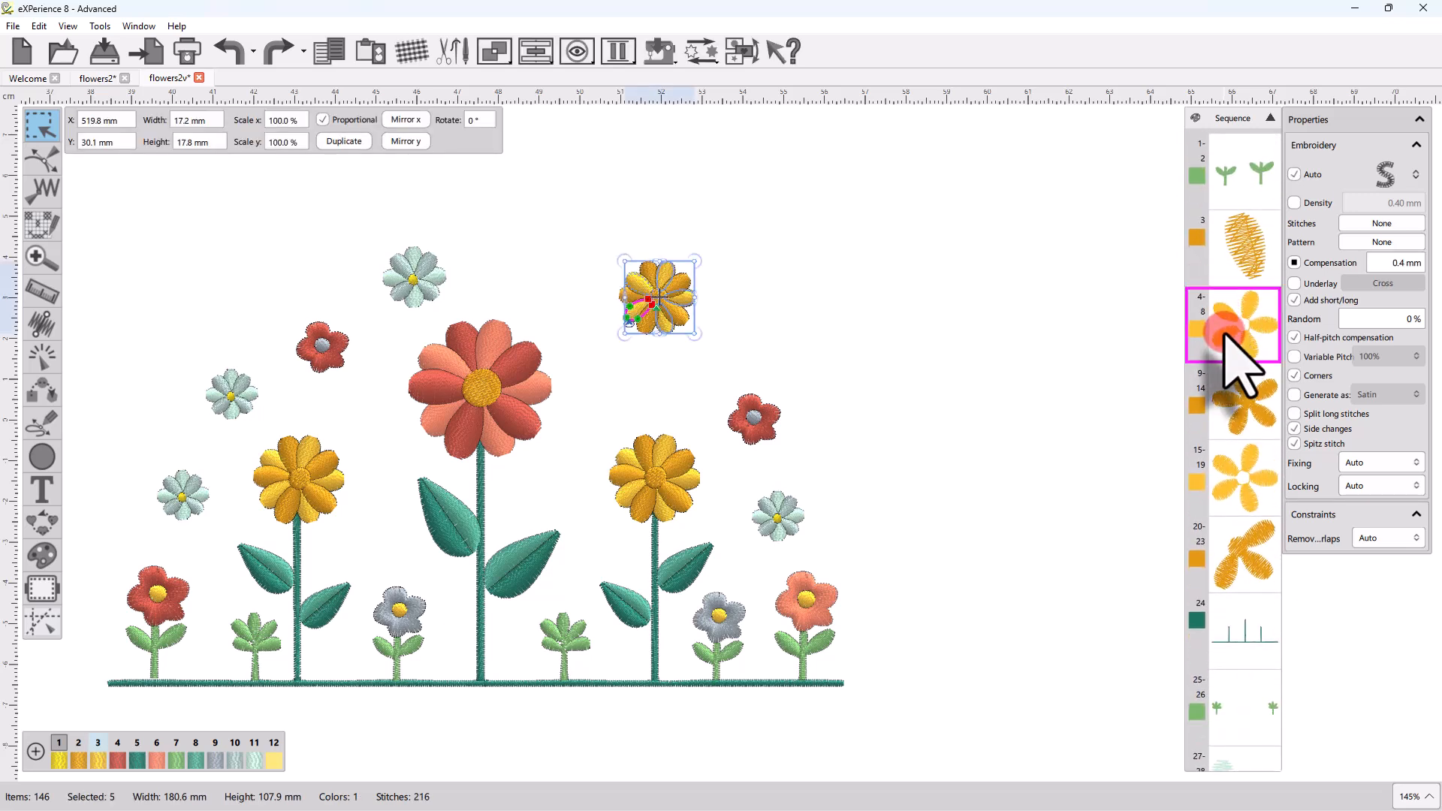
Step: Select Sequence block 9-14, switch to block 15-19, then add block 9-14 to the selection and remove it again
click(1225, 417)
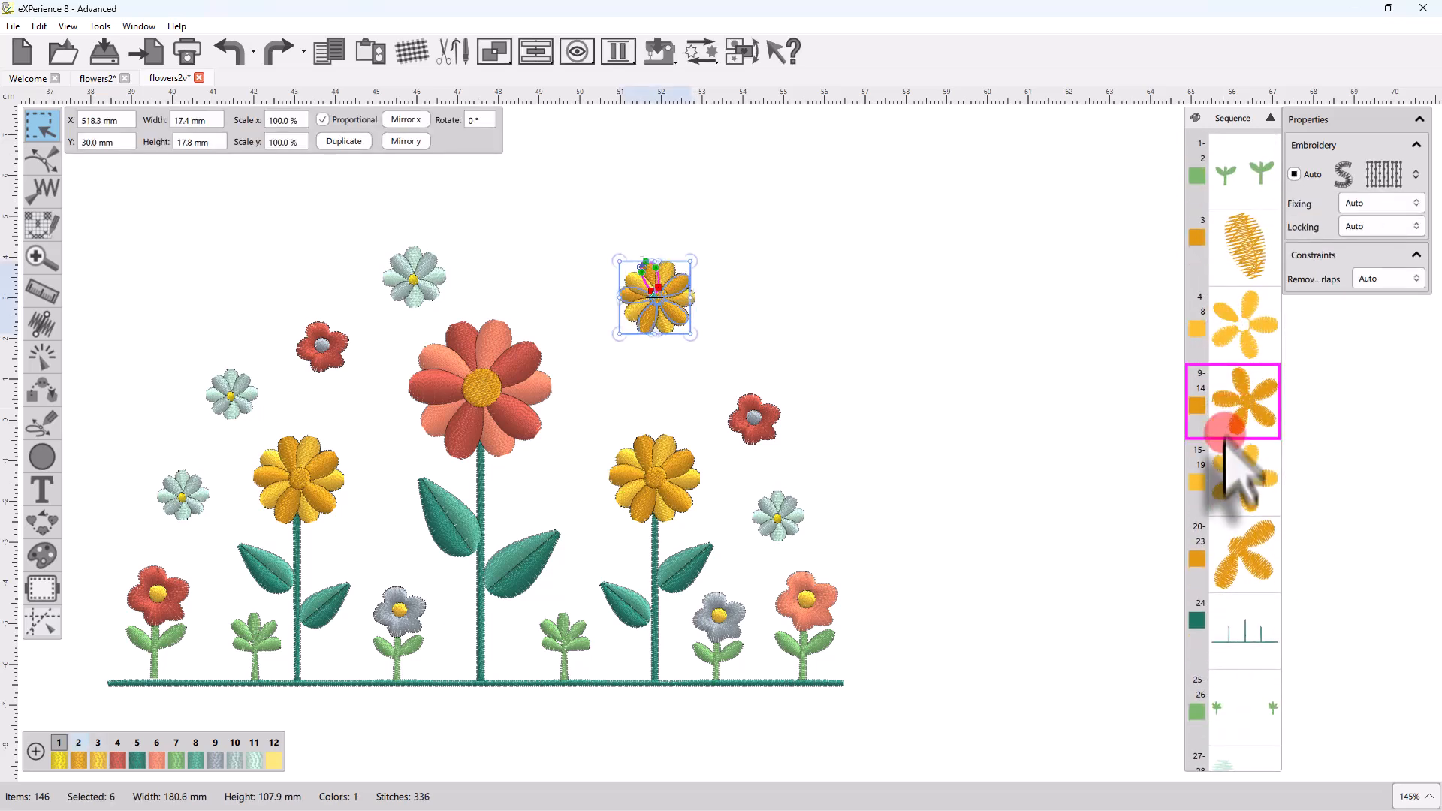
click(1228, 437)
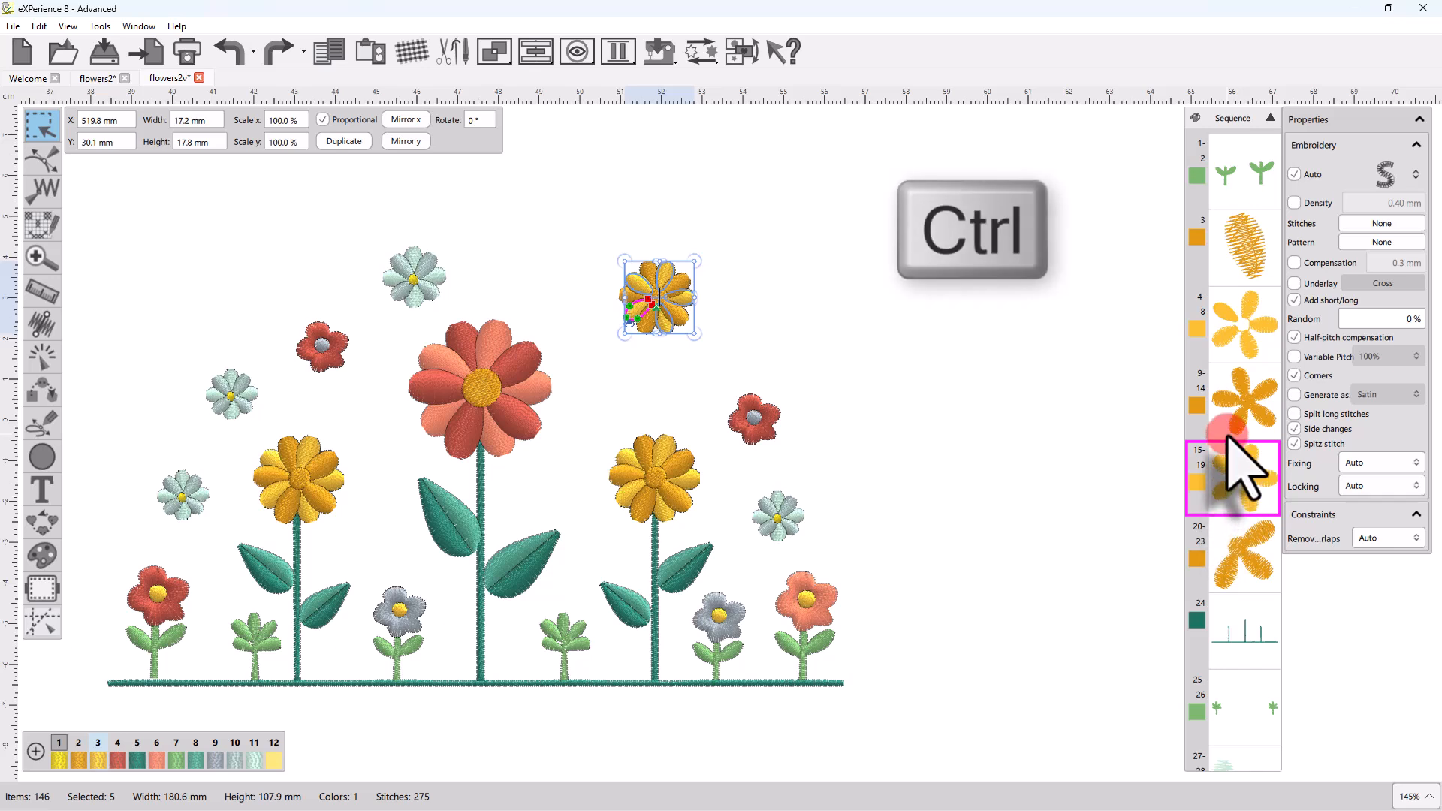
ctrl+click(1235, 410)
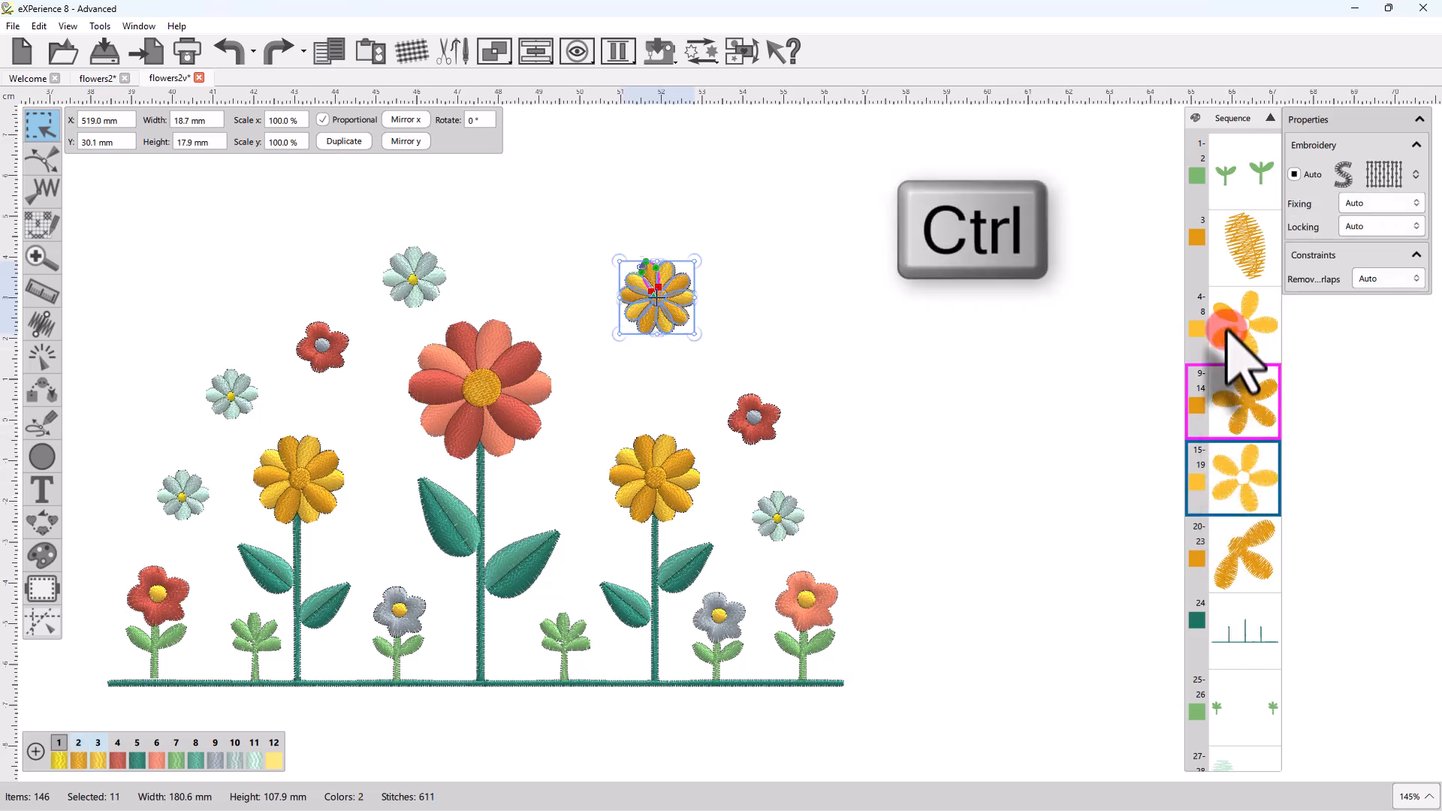
ctrl+click(1235, 398)
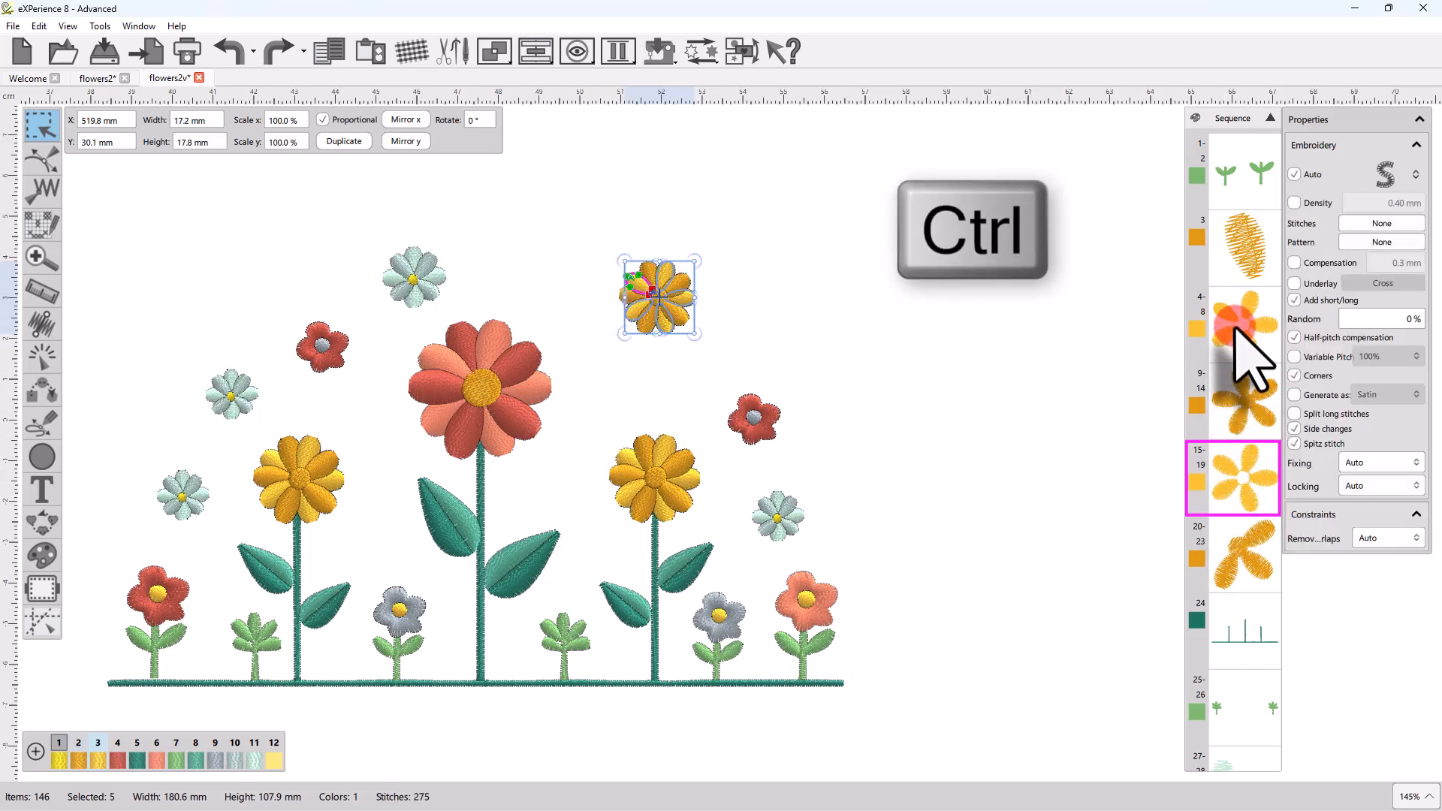
Step: Add Sequence blocks 4-8, 3 and 9-14 one by one to the selection, then deselect everything
ctrl+click(1236, 327)
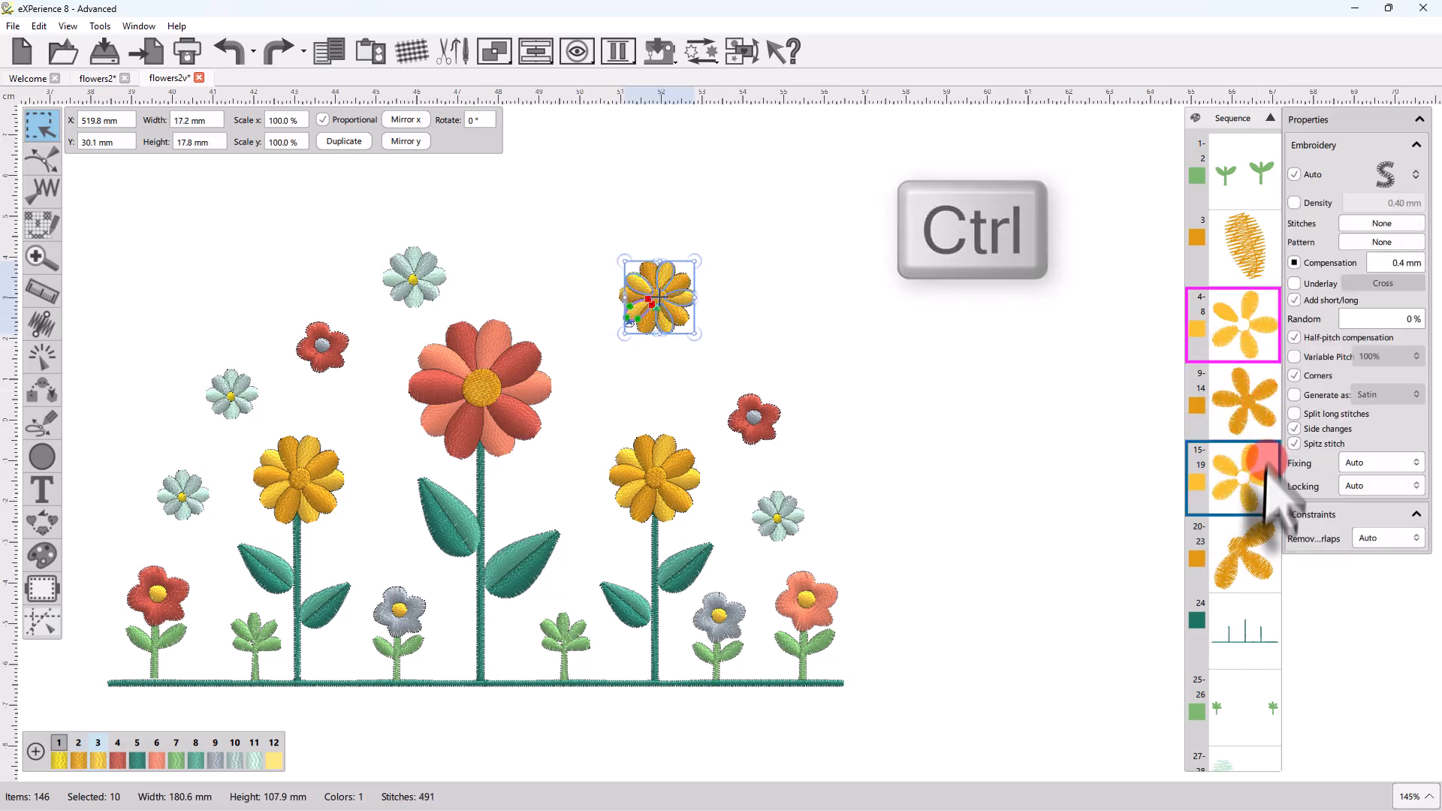
ctrl+click(1215, 272)
ctrl+click(1239, 417)
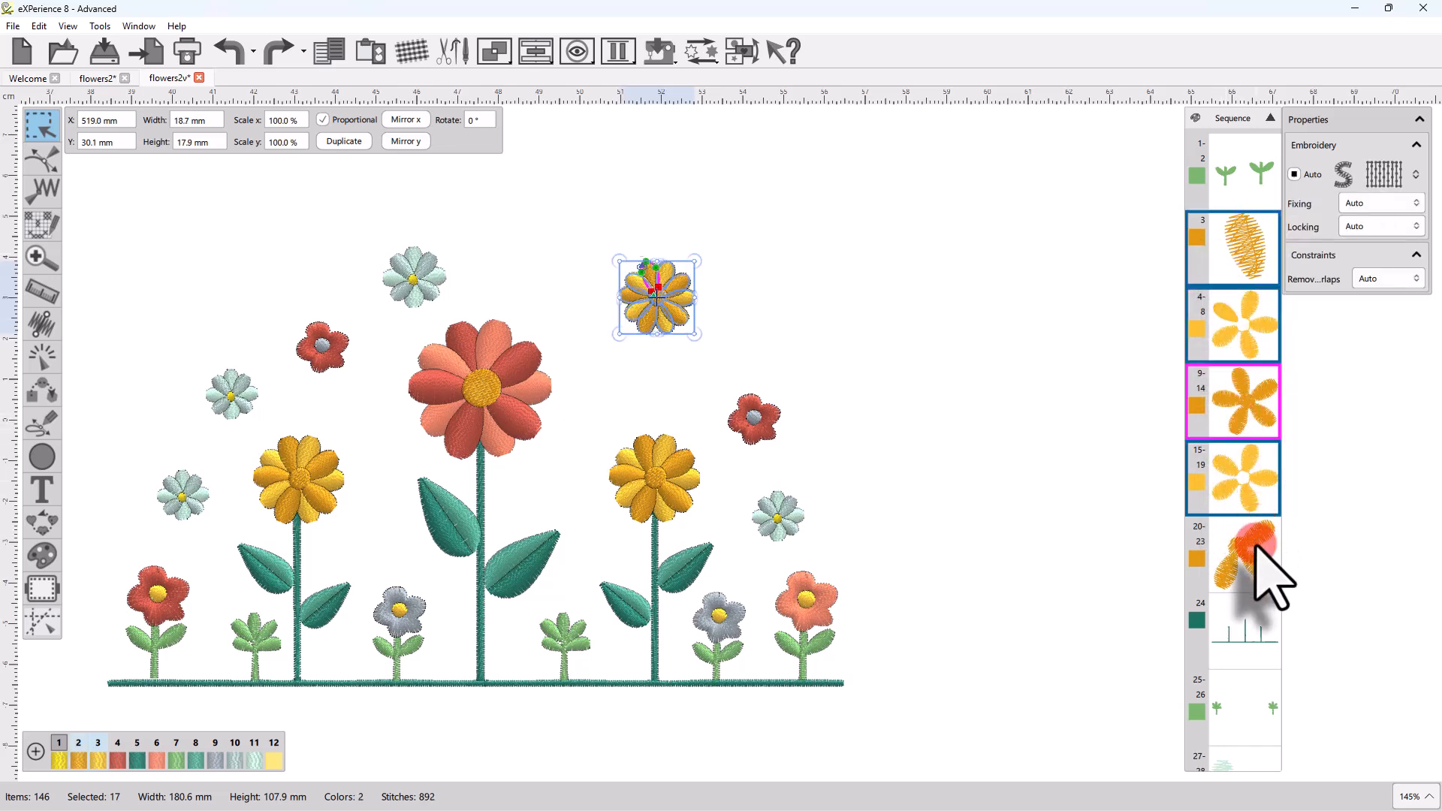
click(1063, 495)
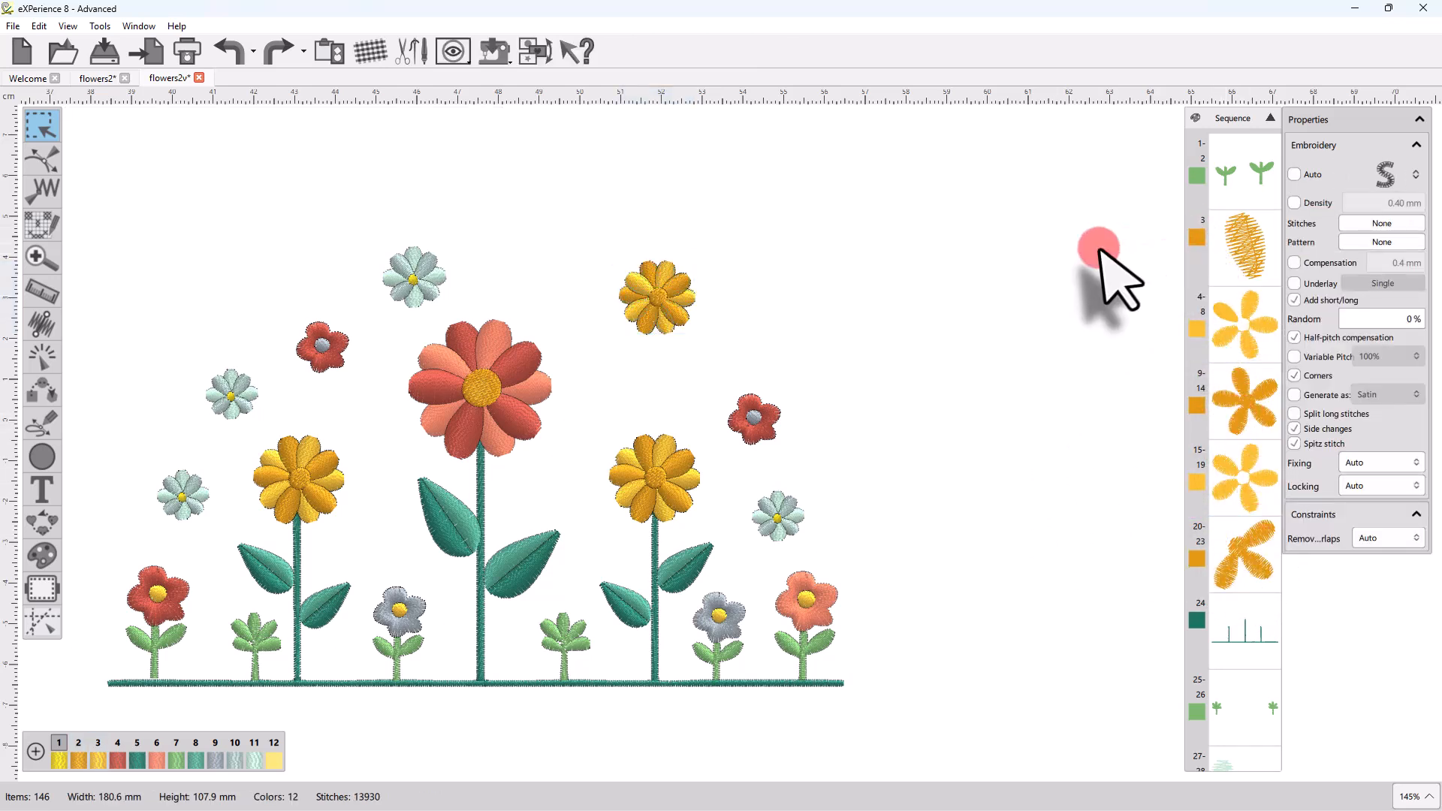
Step: Select the continuous range of Sequence blocks from 3 through 20-23, then clear the selection
key(shift)
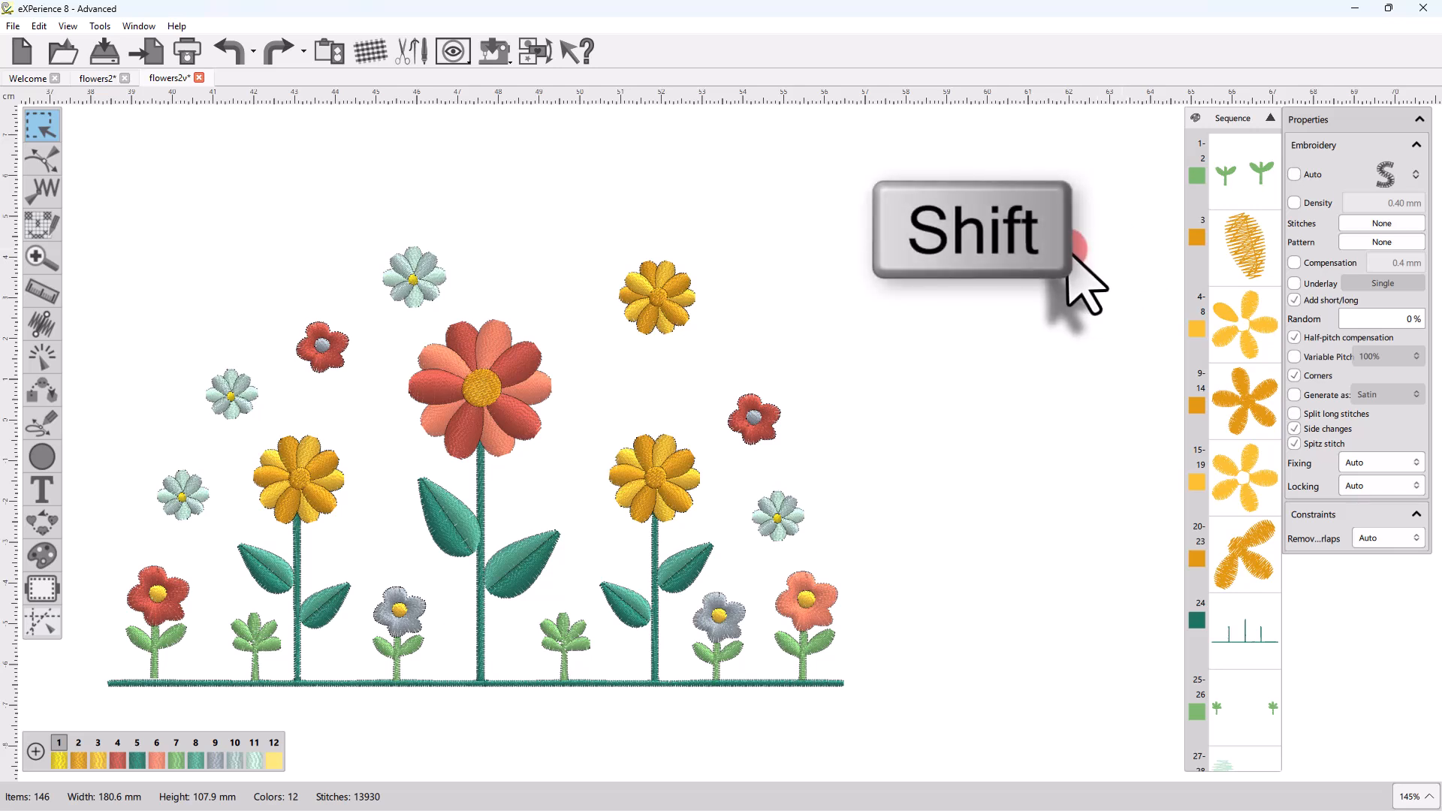
shift+click(1237, 247)
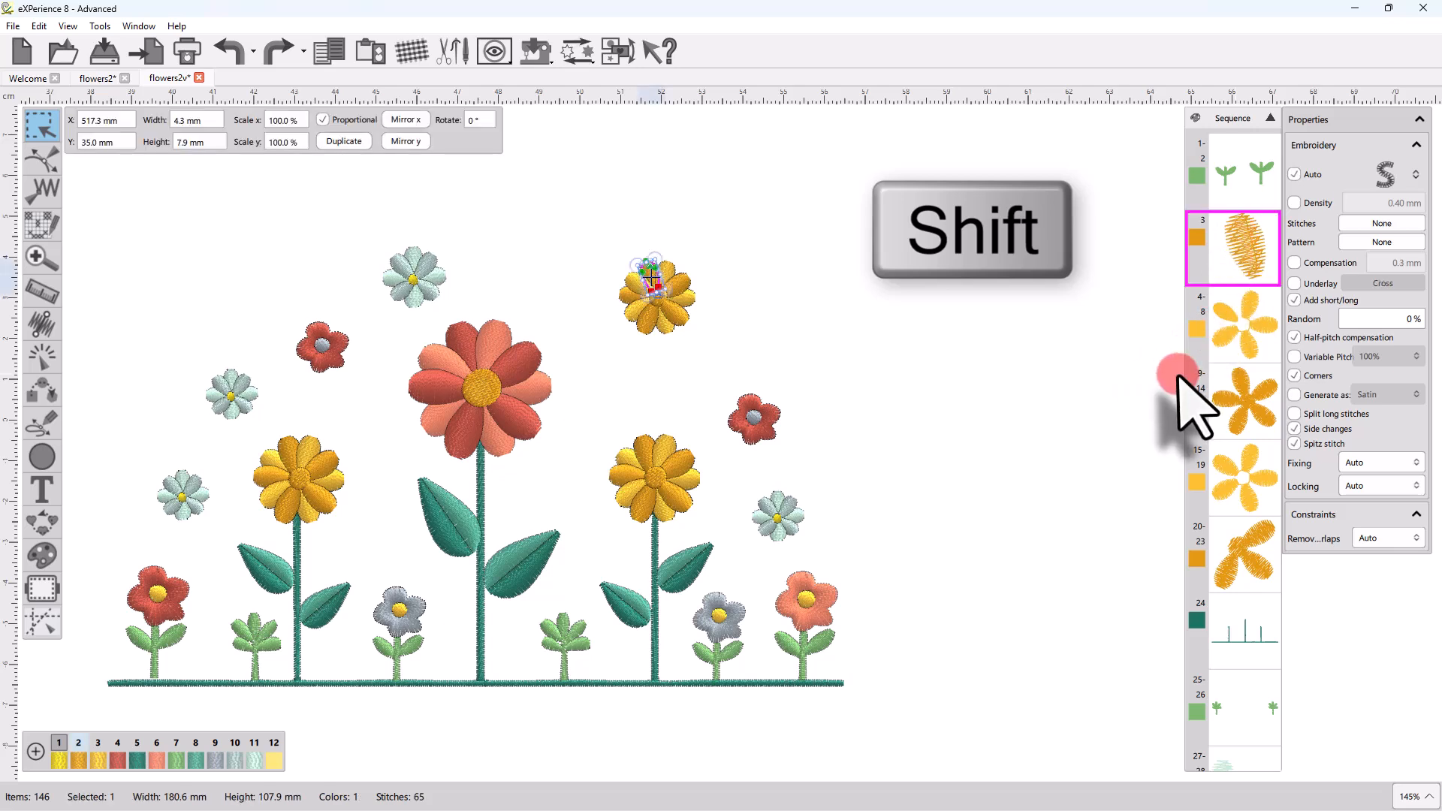
shift+click(1224, 570)
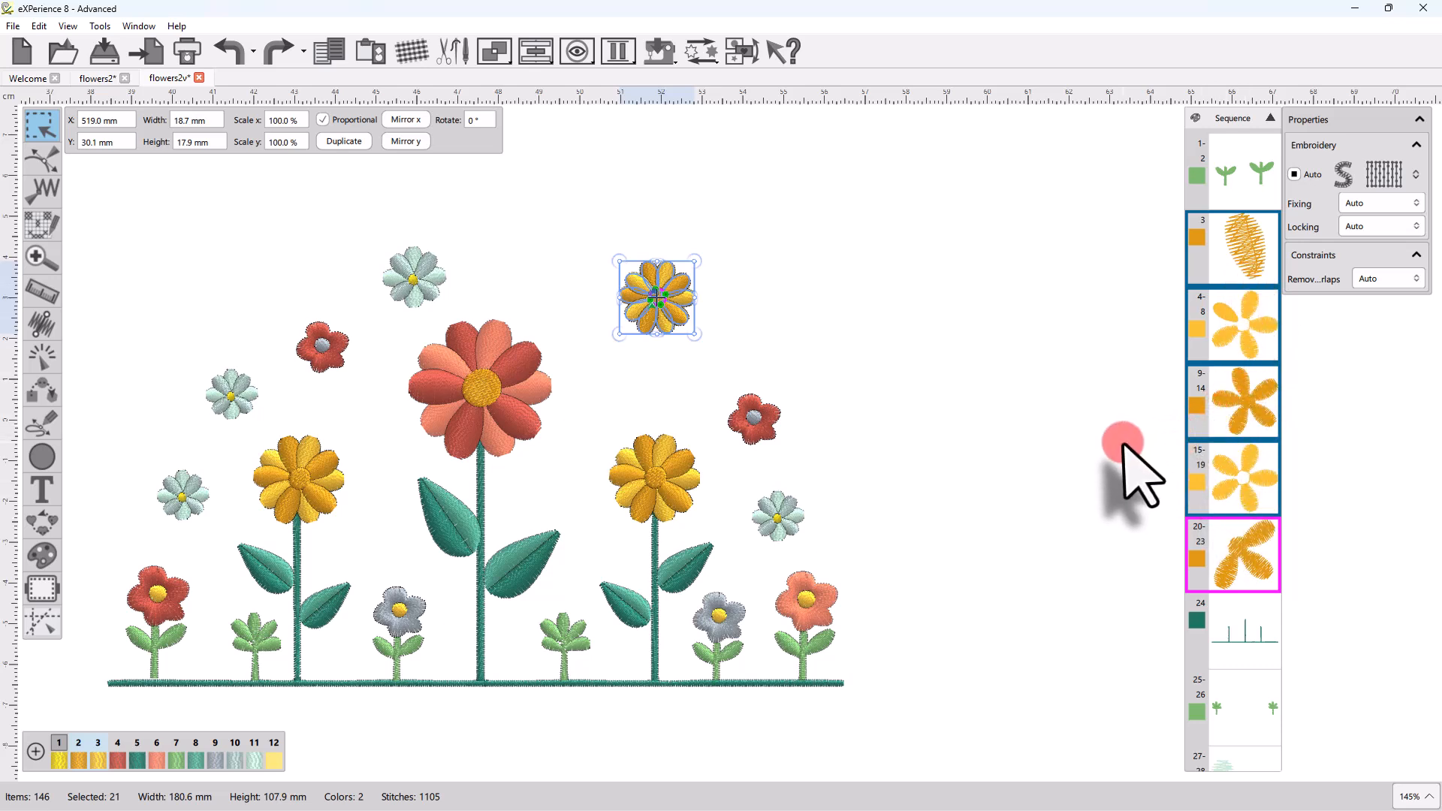
key(Tab)
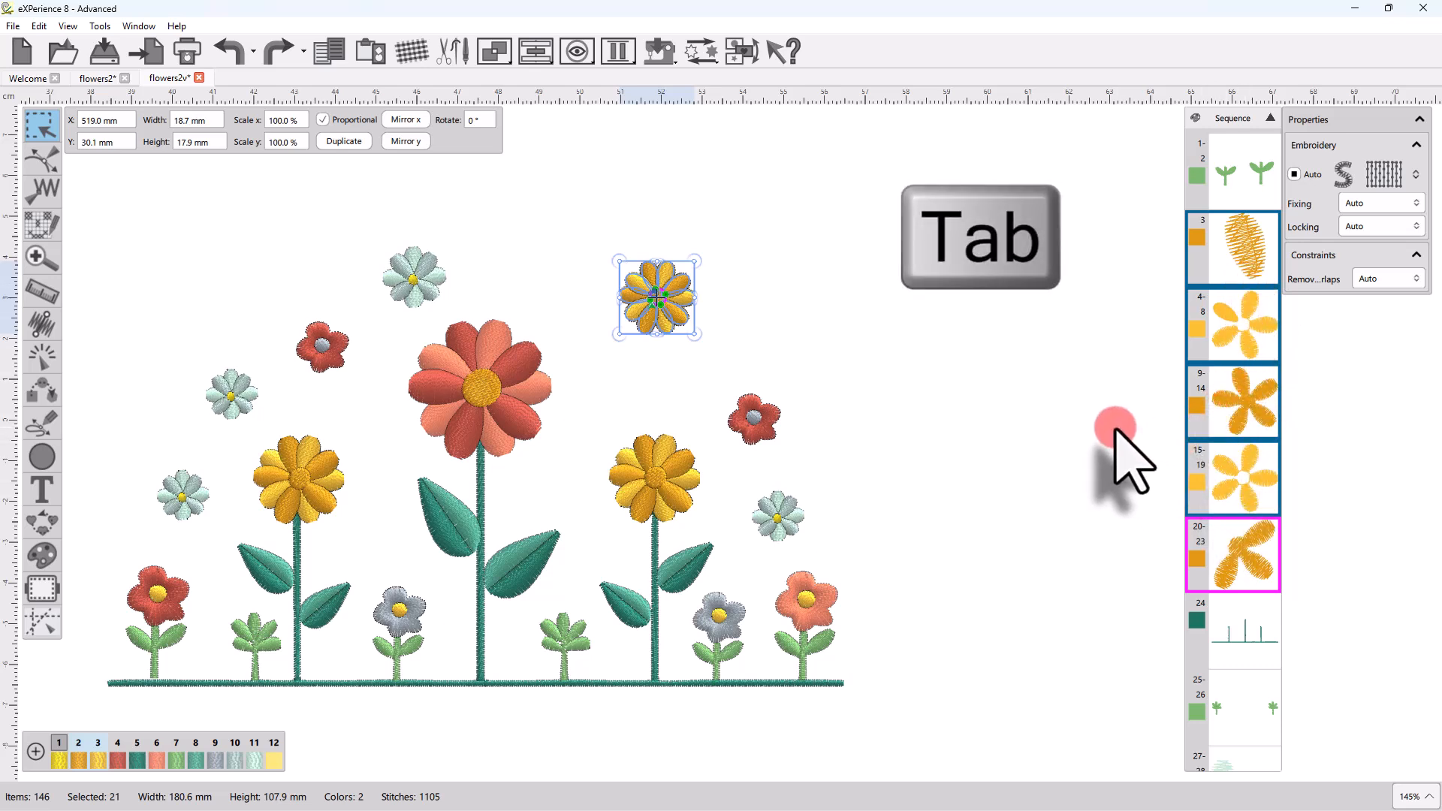
click(1104, 427)
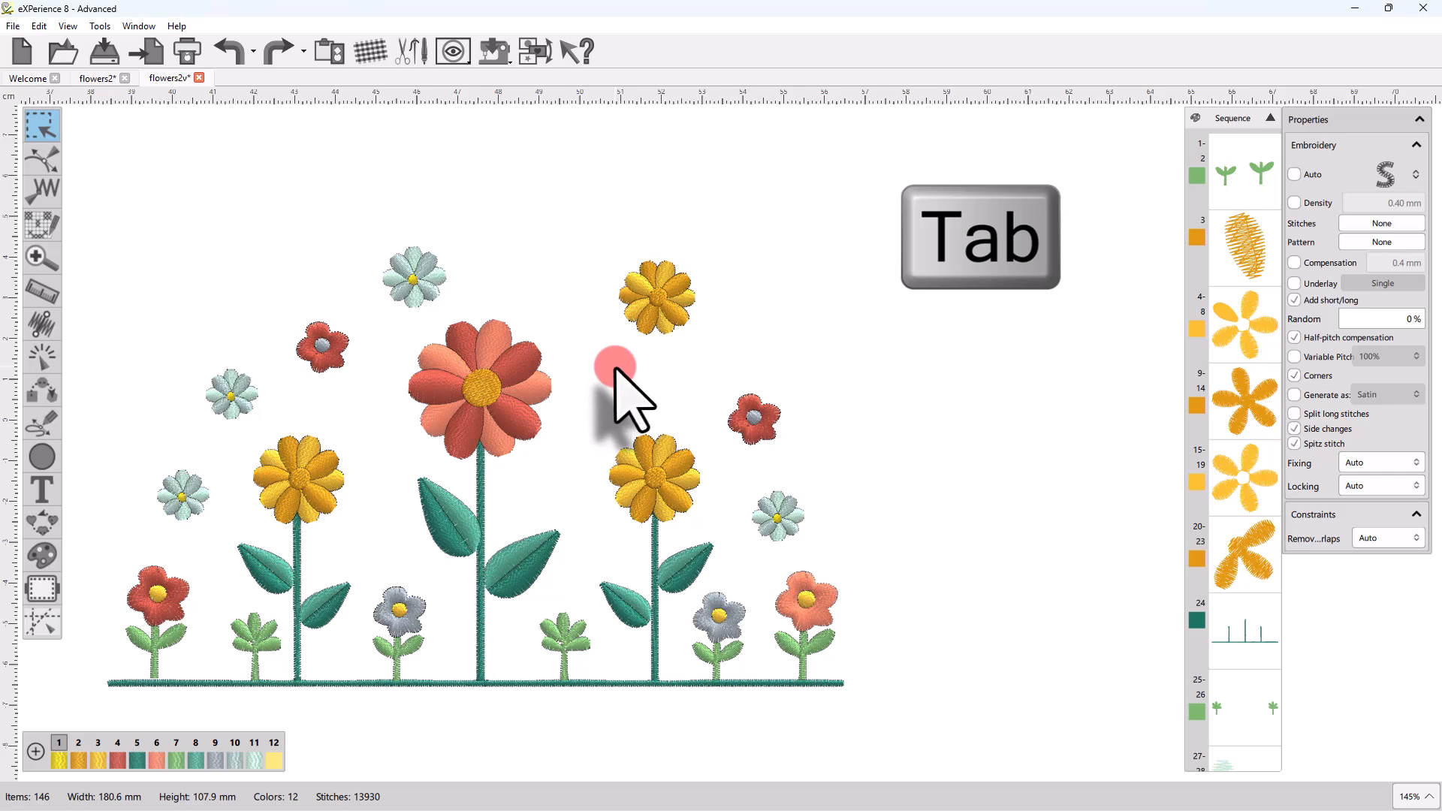
Step: Step through the first two green stem objects in stitching order, then select block 3 and advance to the next object
key(Tab)
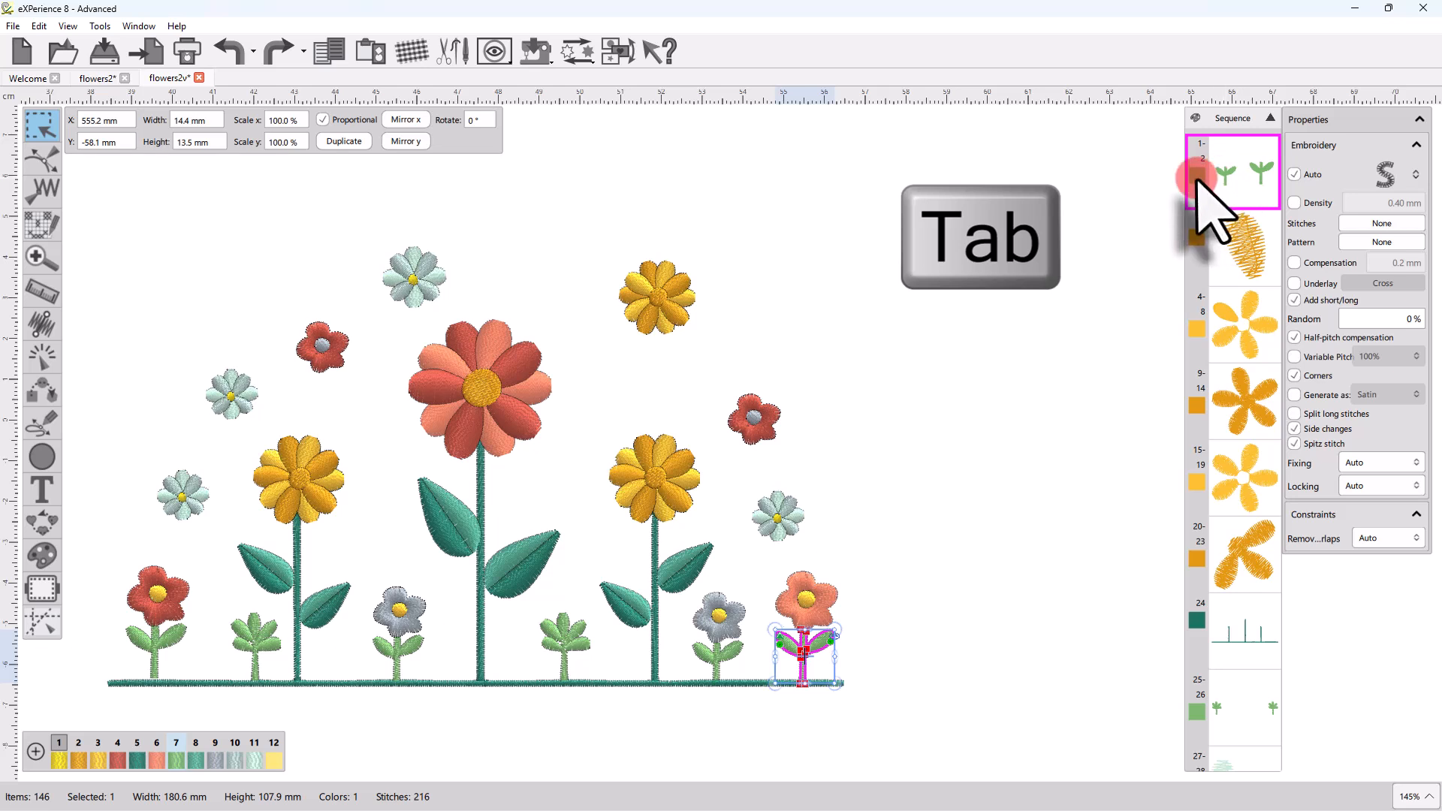
key(Tab)
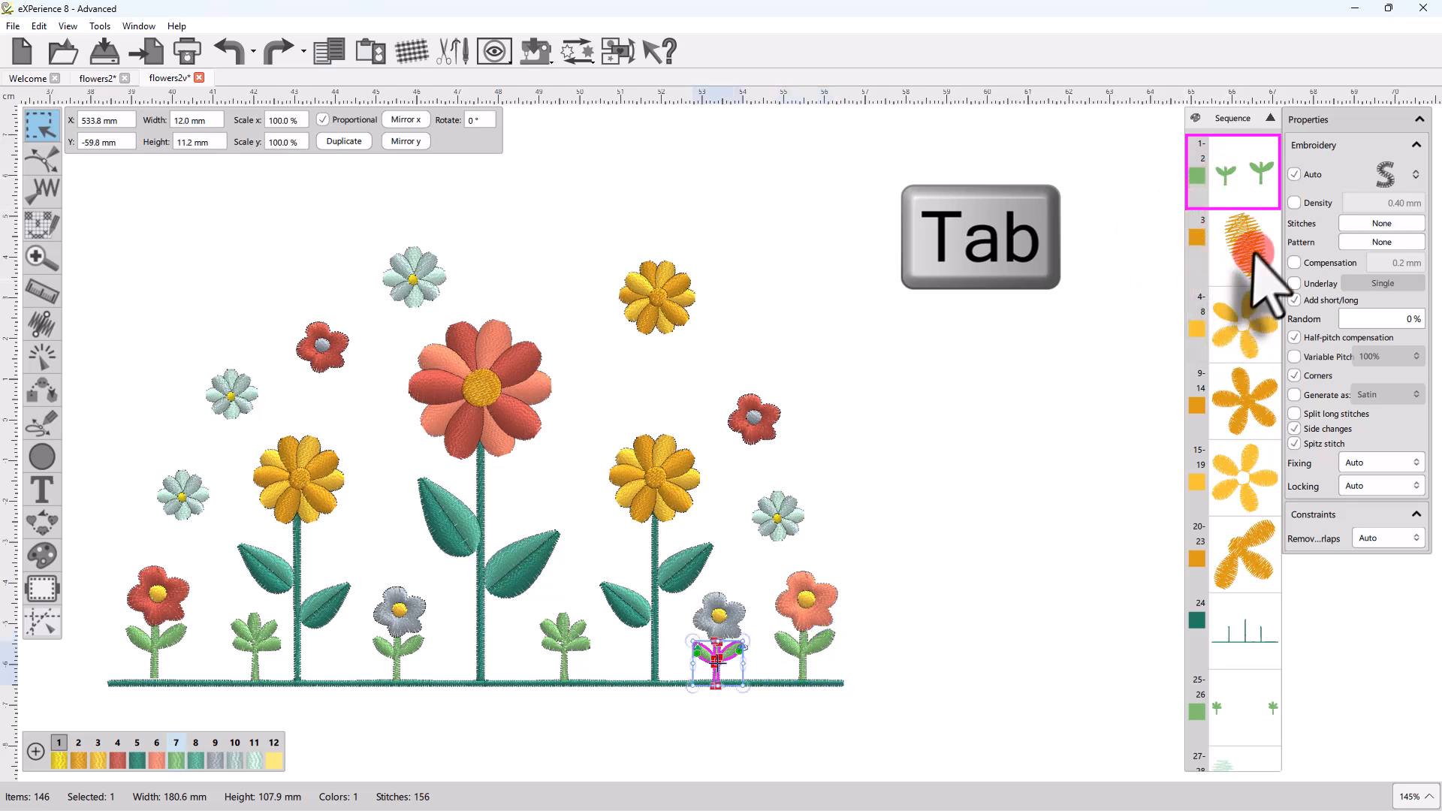
click(1247, 274)
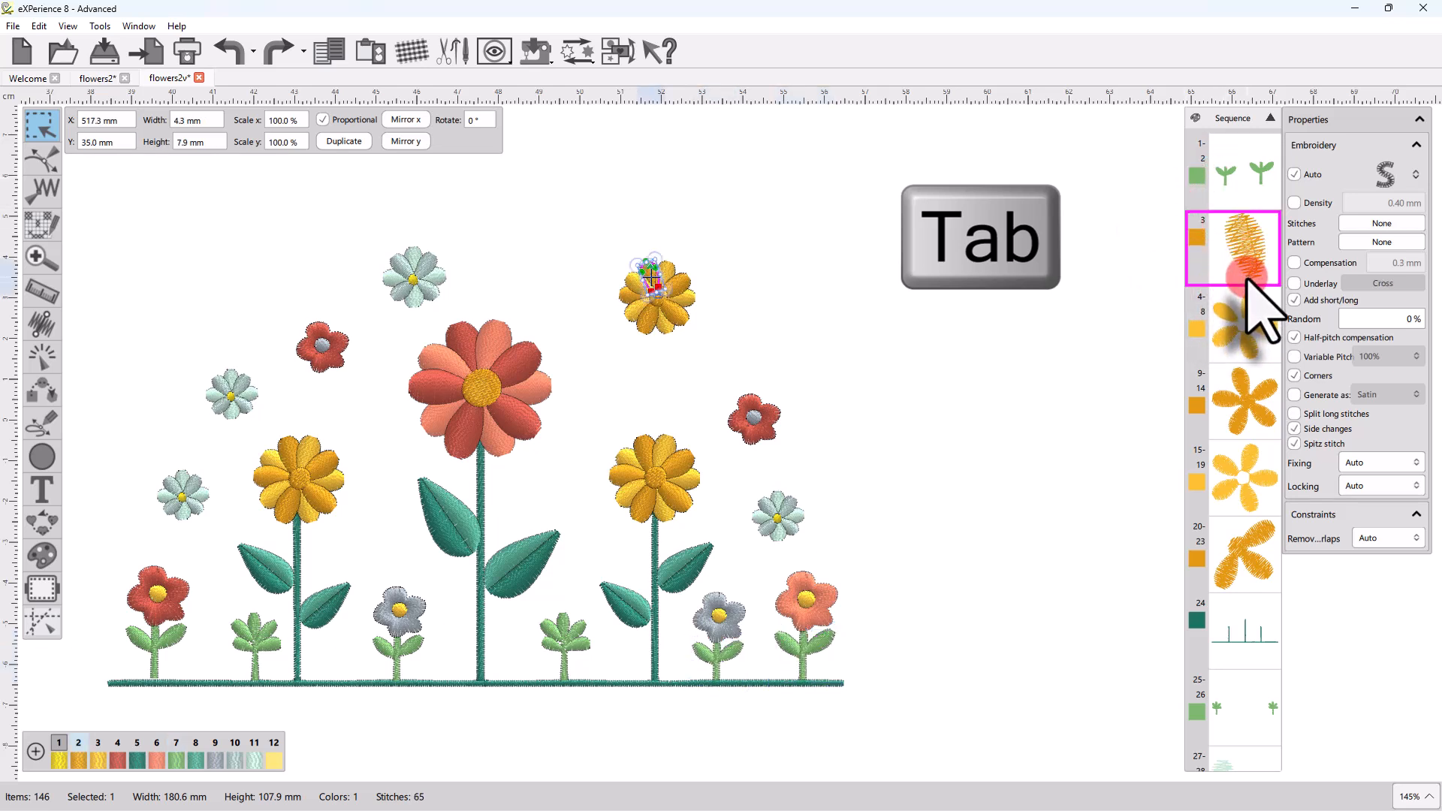
key(Tab)
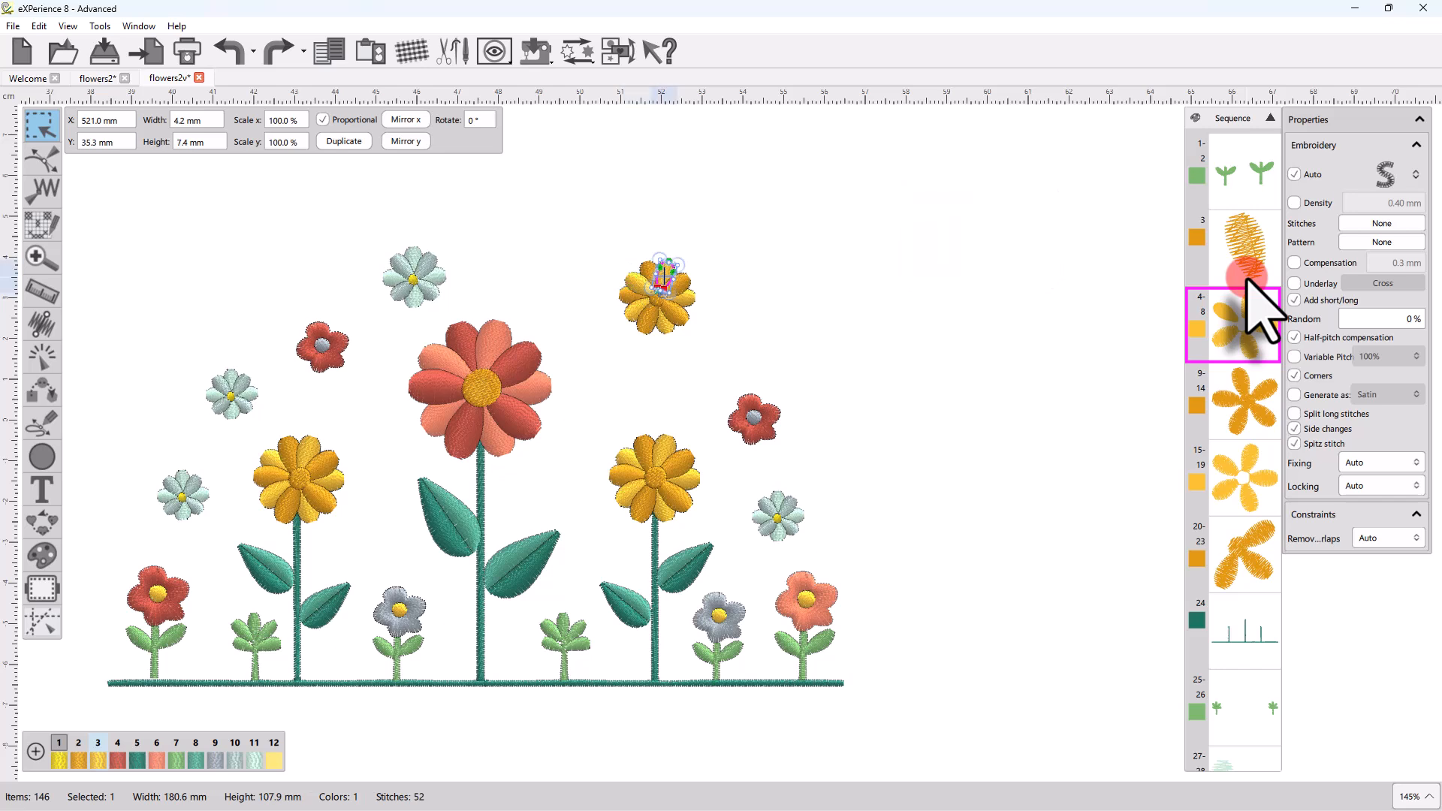
Step: Step backward in stitching order from Sequence block 4-8 through block 3 to the green stem in block 1-2, then deselect it
click(1250, 310)
key(shift+Tab)
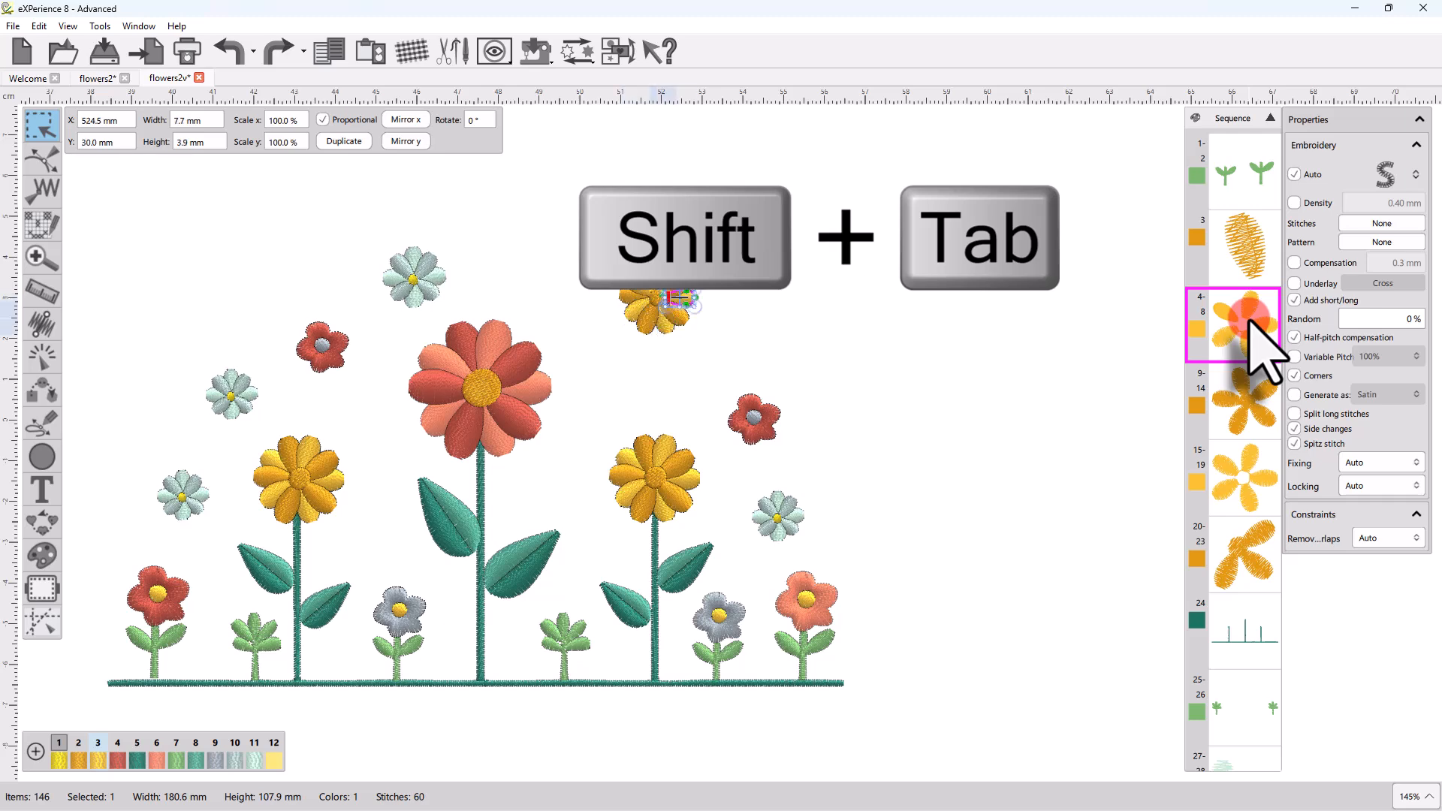
key(shift+Tab)
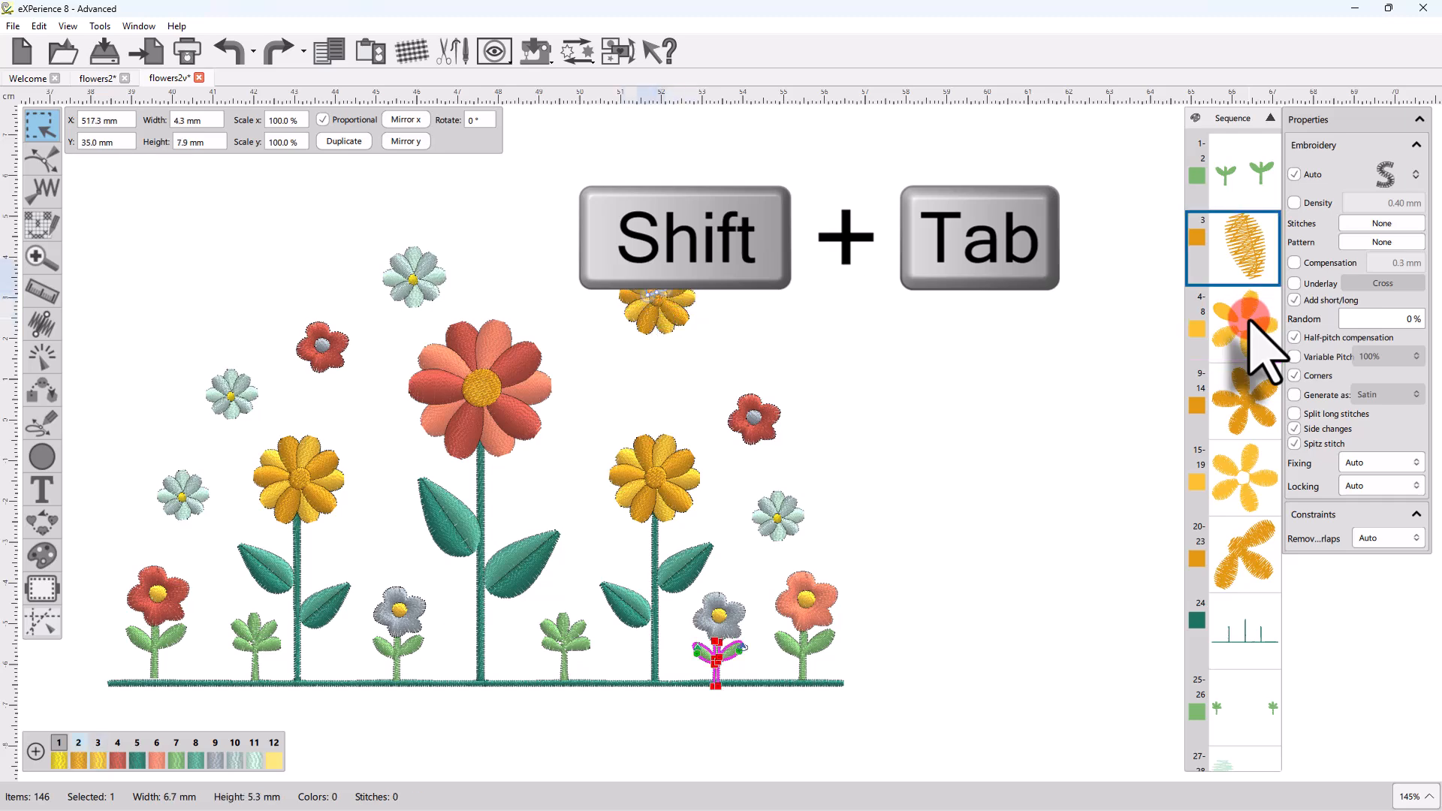
key(shift+Tab)
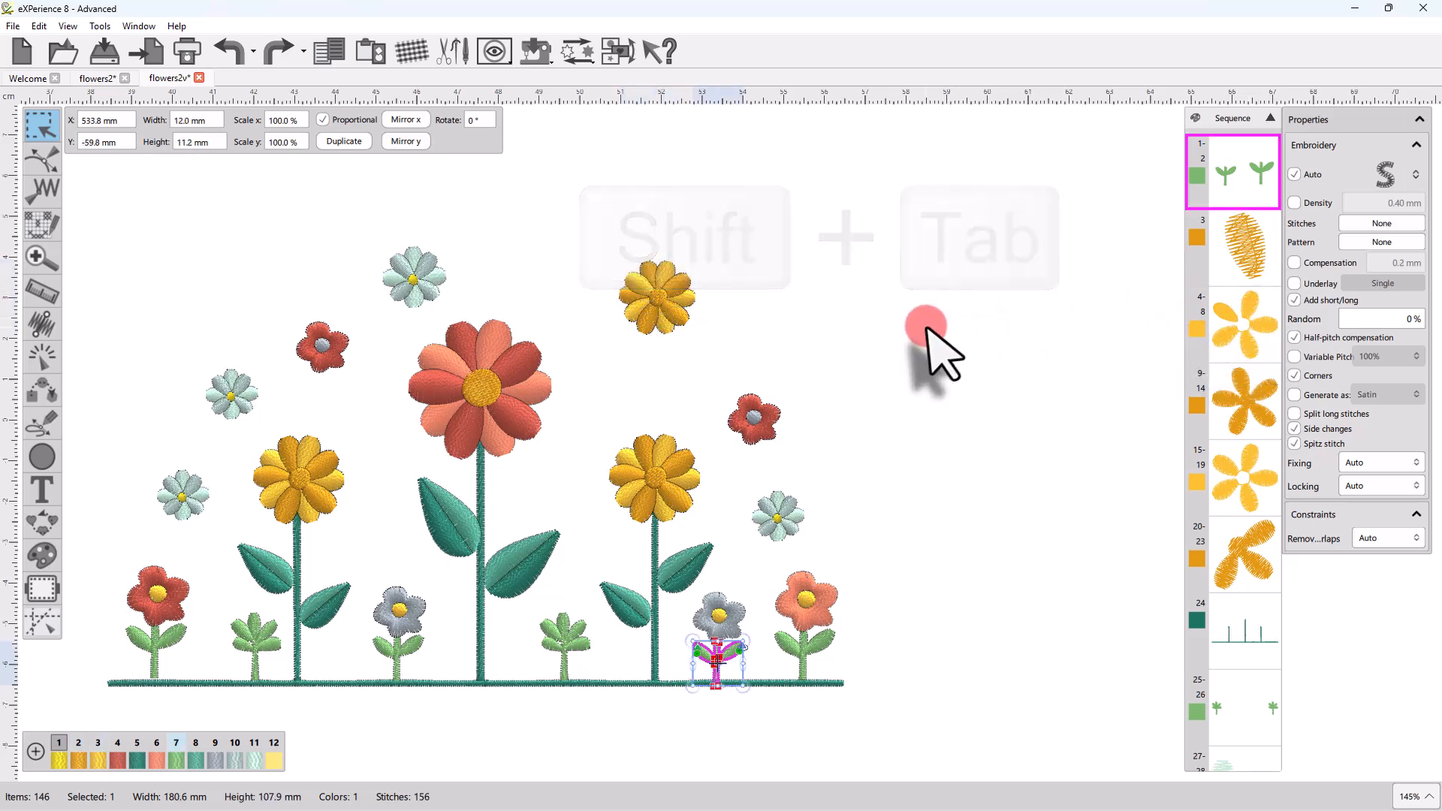
click(926, 328)
Step: With nothing selected, step backward from the last object in Sequence block 143-146 to block 133-138, then clear the selection
key(shift+Tab)
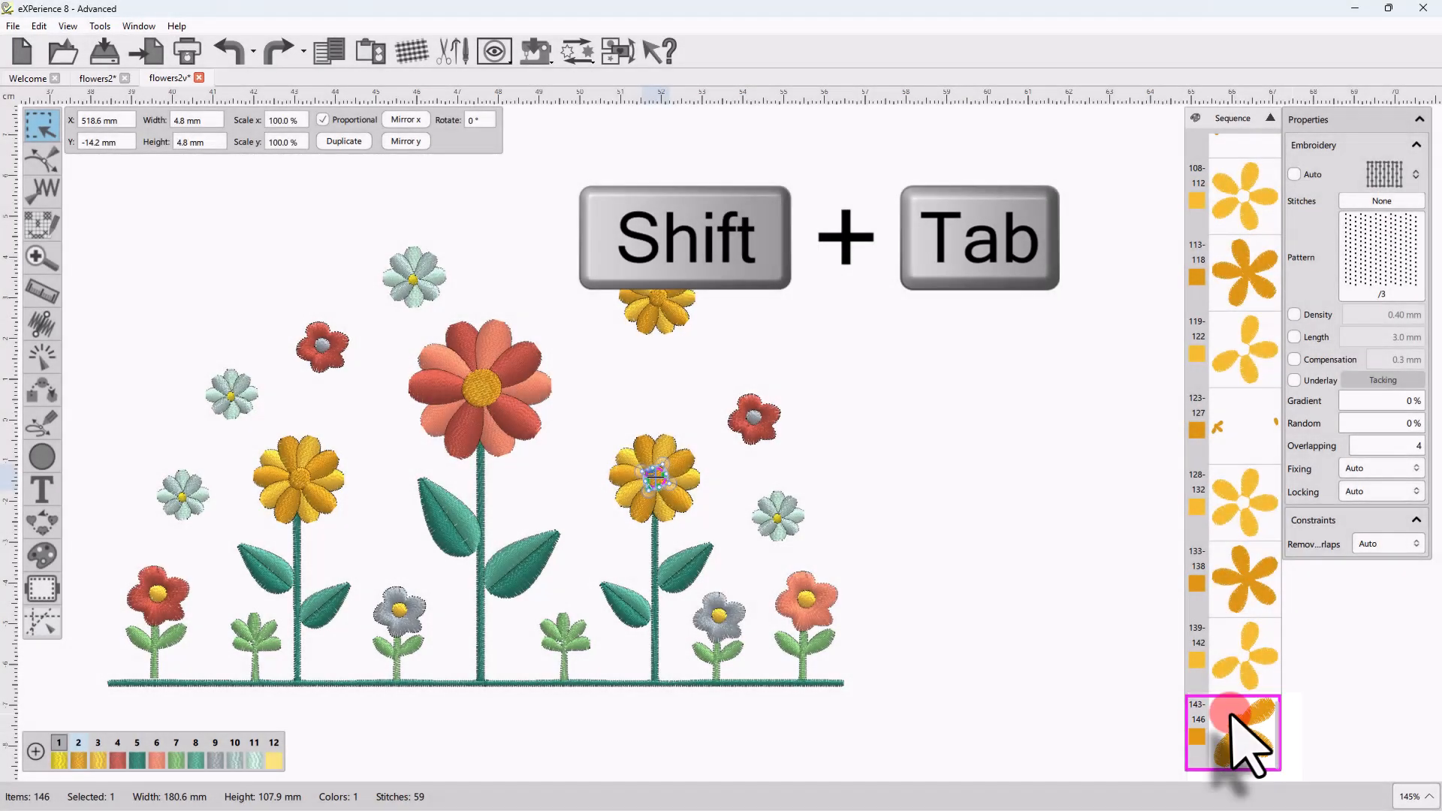
key(shift+Tab)
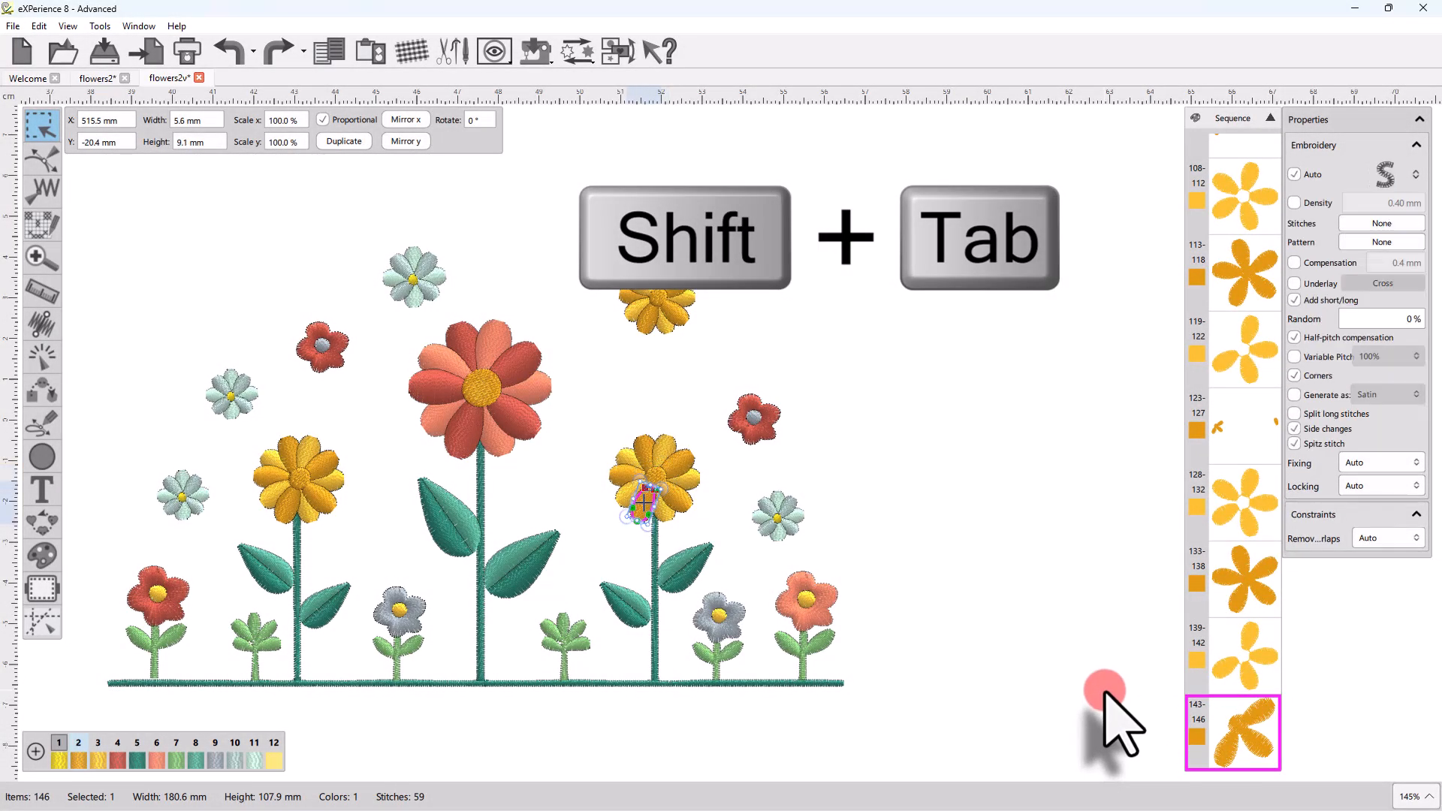
key(shift+Tab)
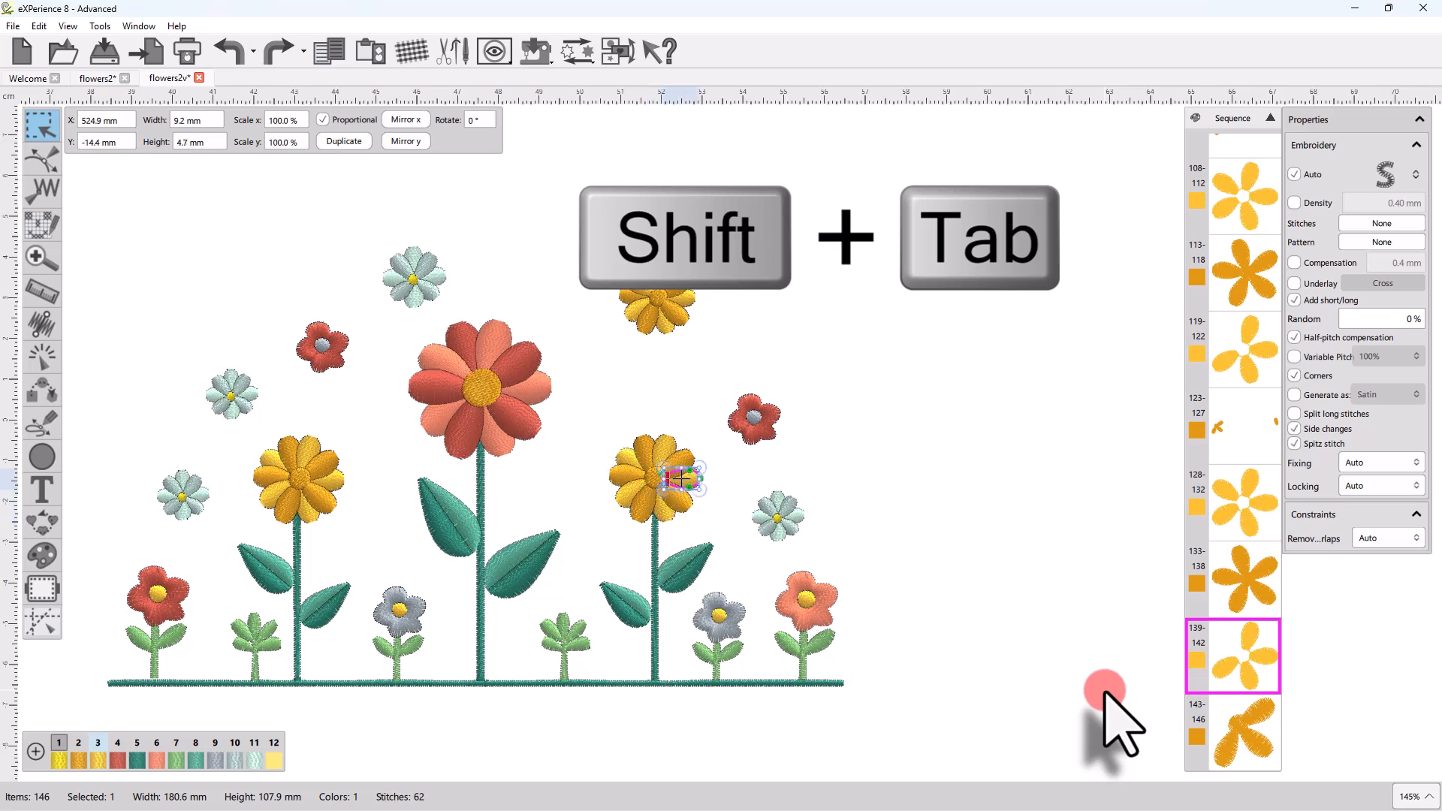
key(shift+Tab)
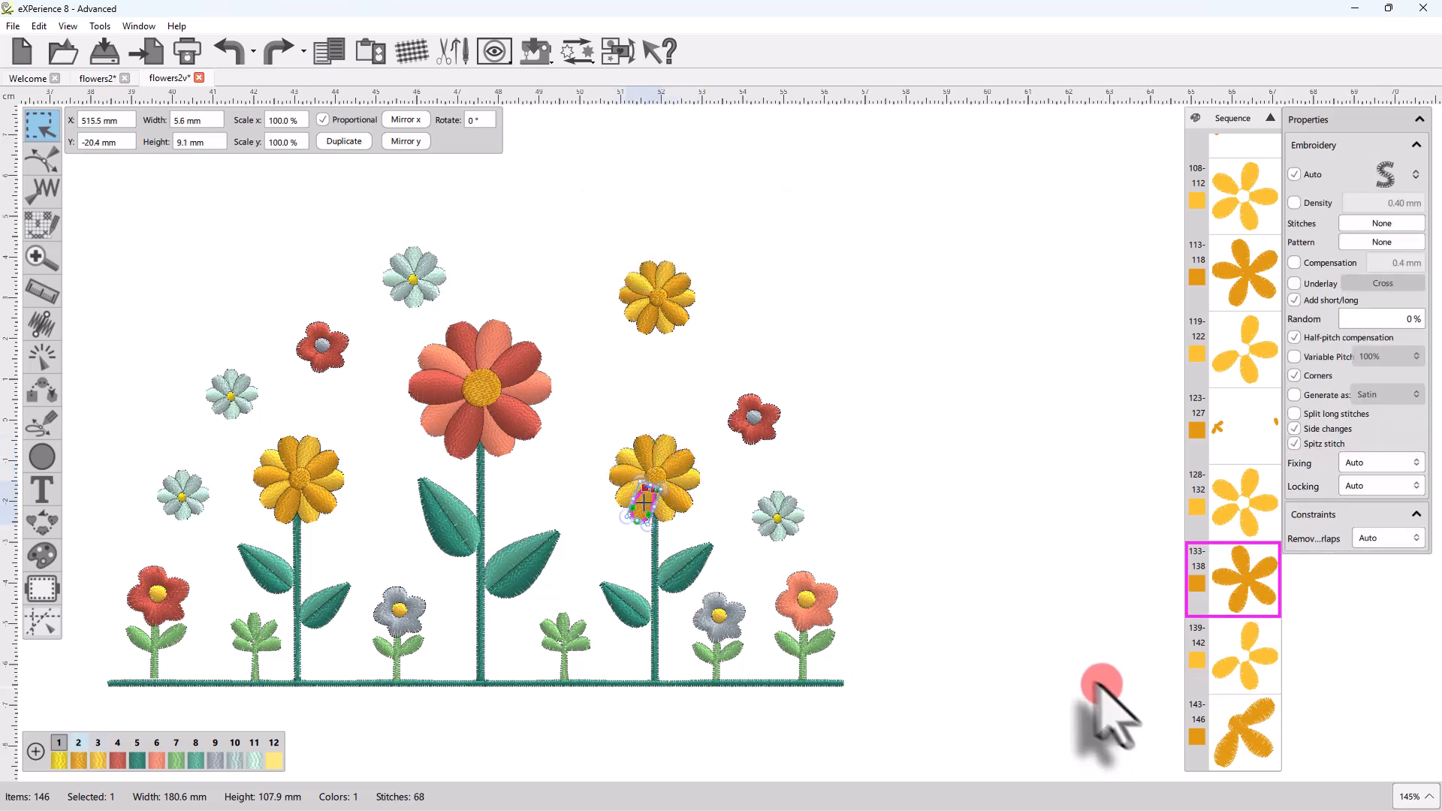
click(911, 484)
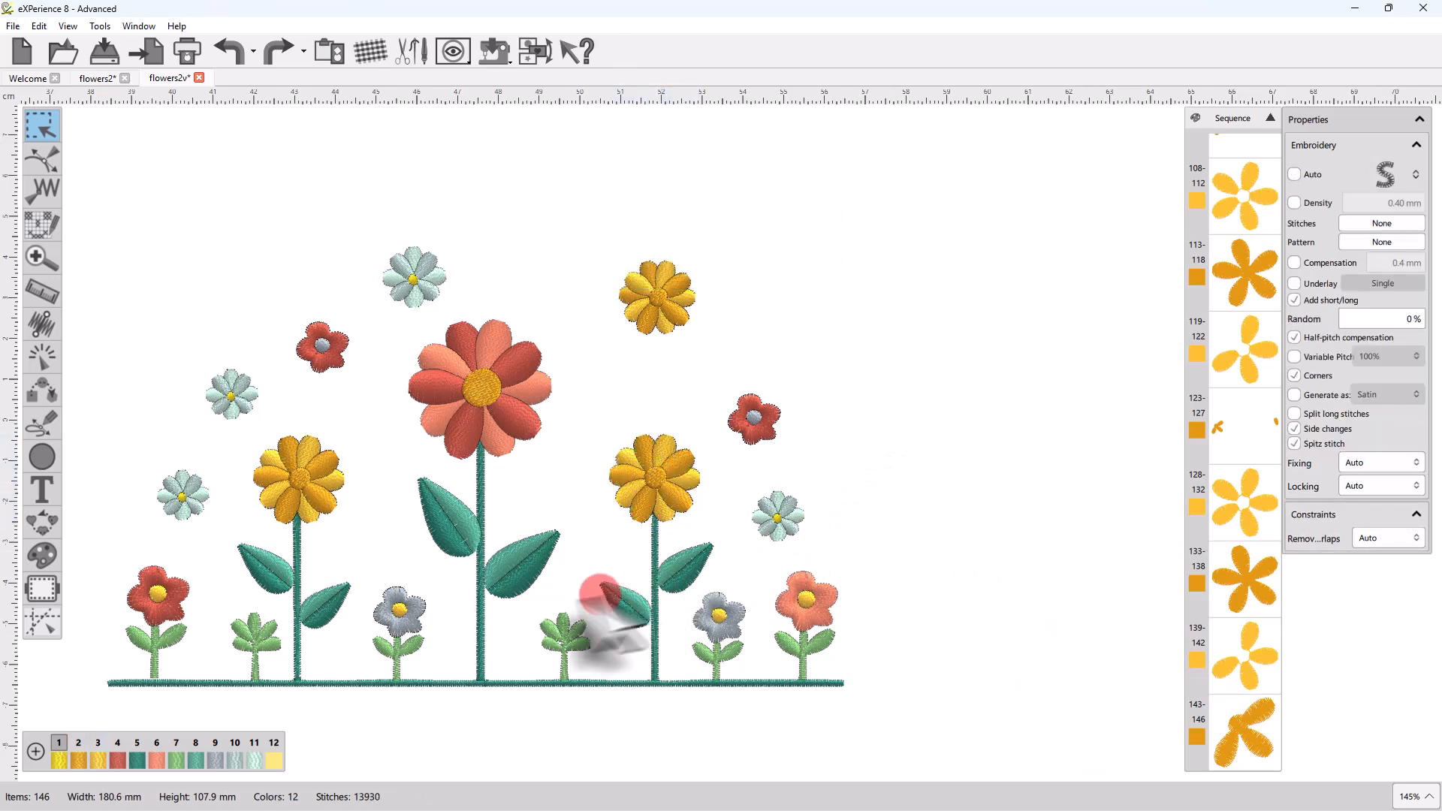
Step: Select all objects that use red color 4 with Select by color, then deselect them
right_click(121, 757)
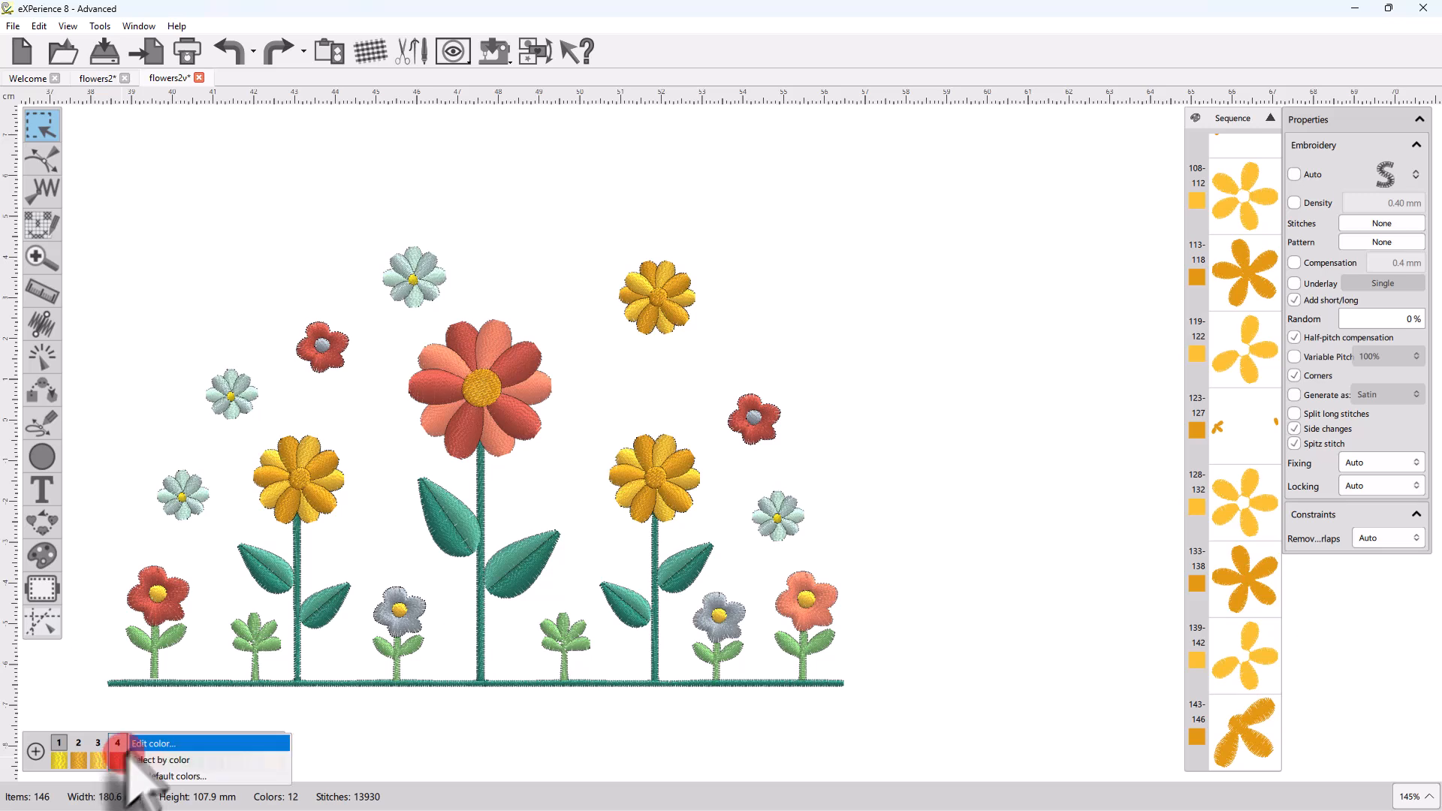
click(160, 760)
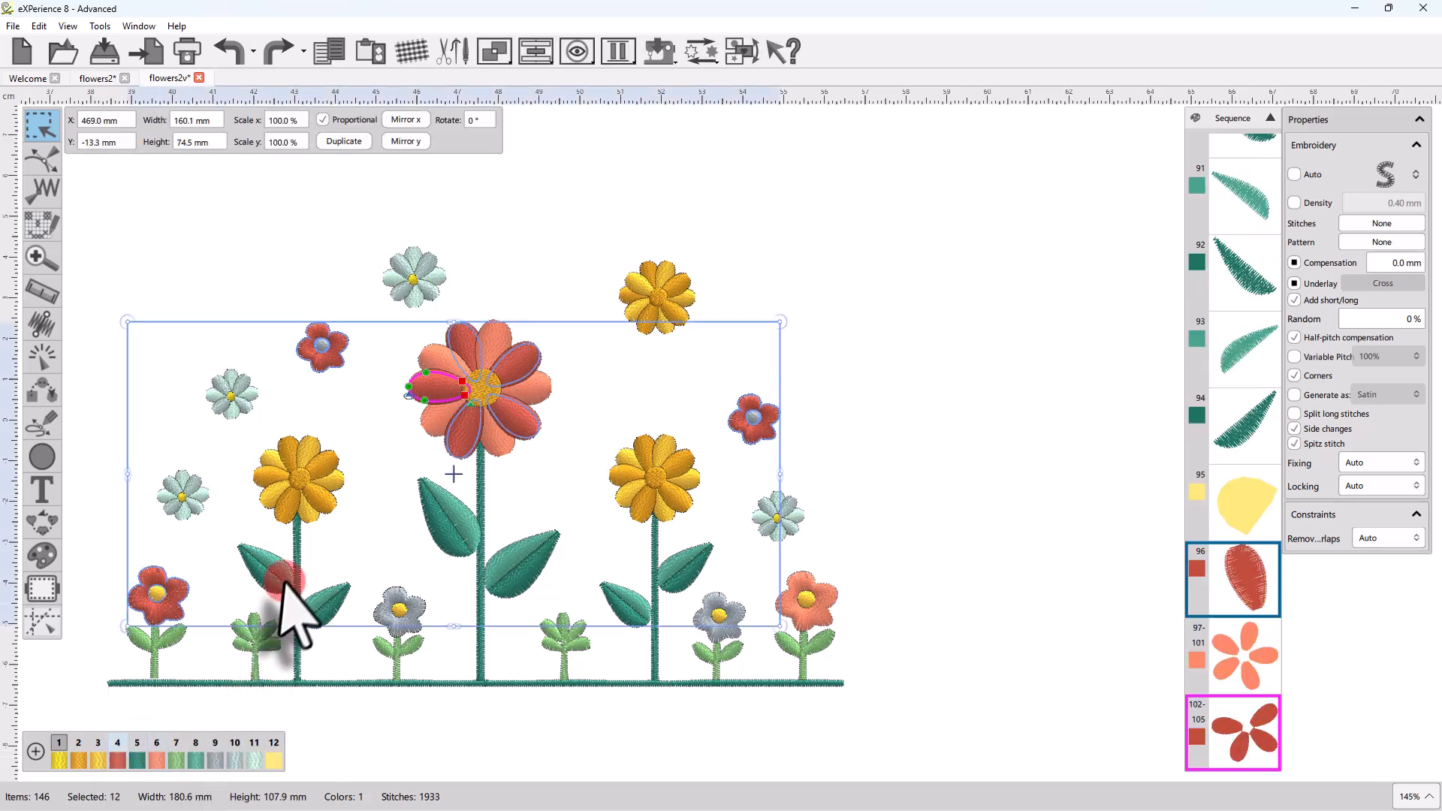
click(1013, 323)
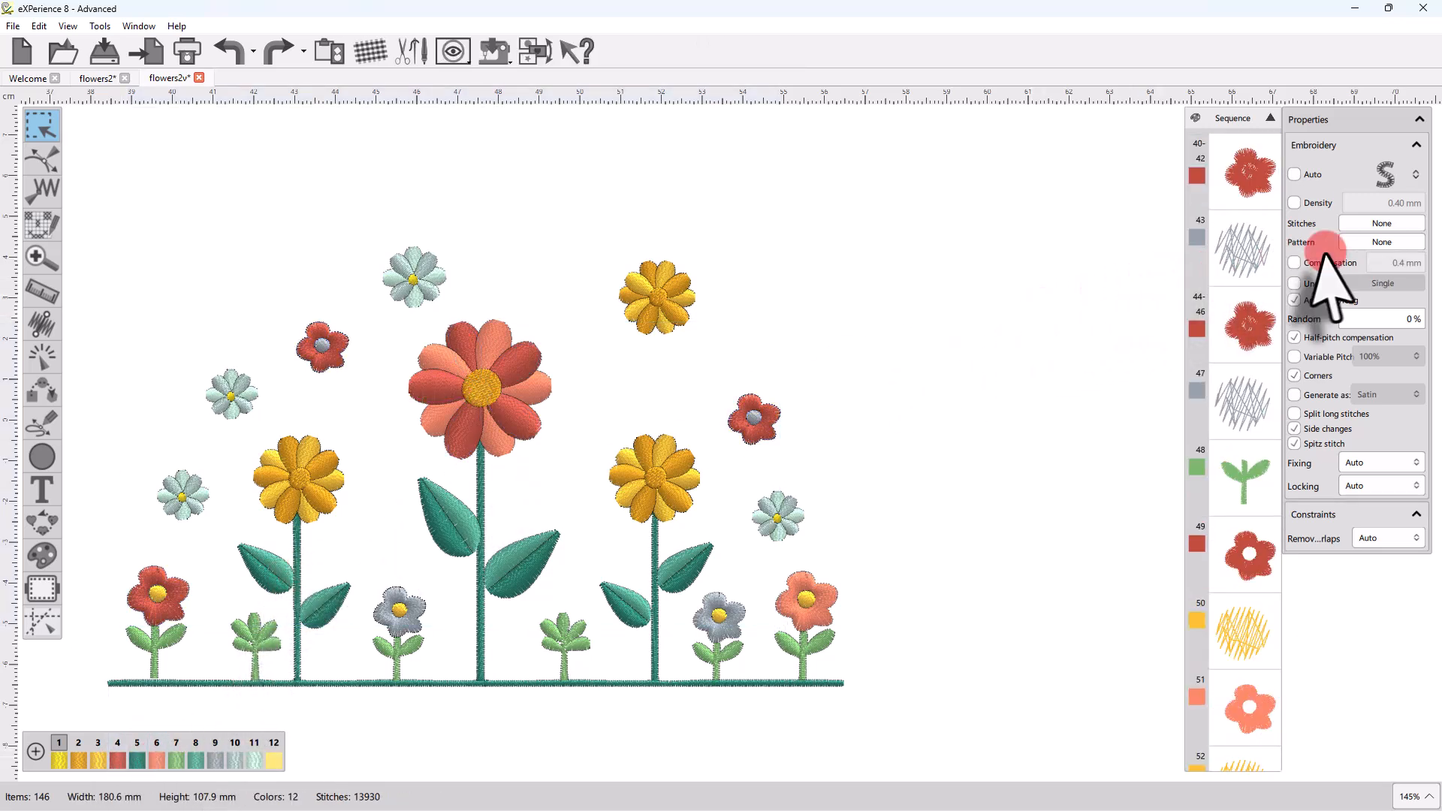
Step: Show the options for adding or removing Satin objects from the selection, then close them
click(1385, 180)
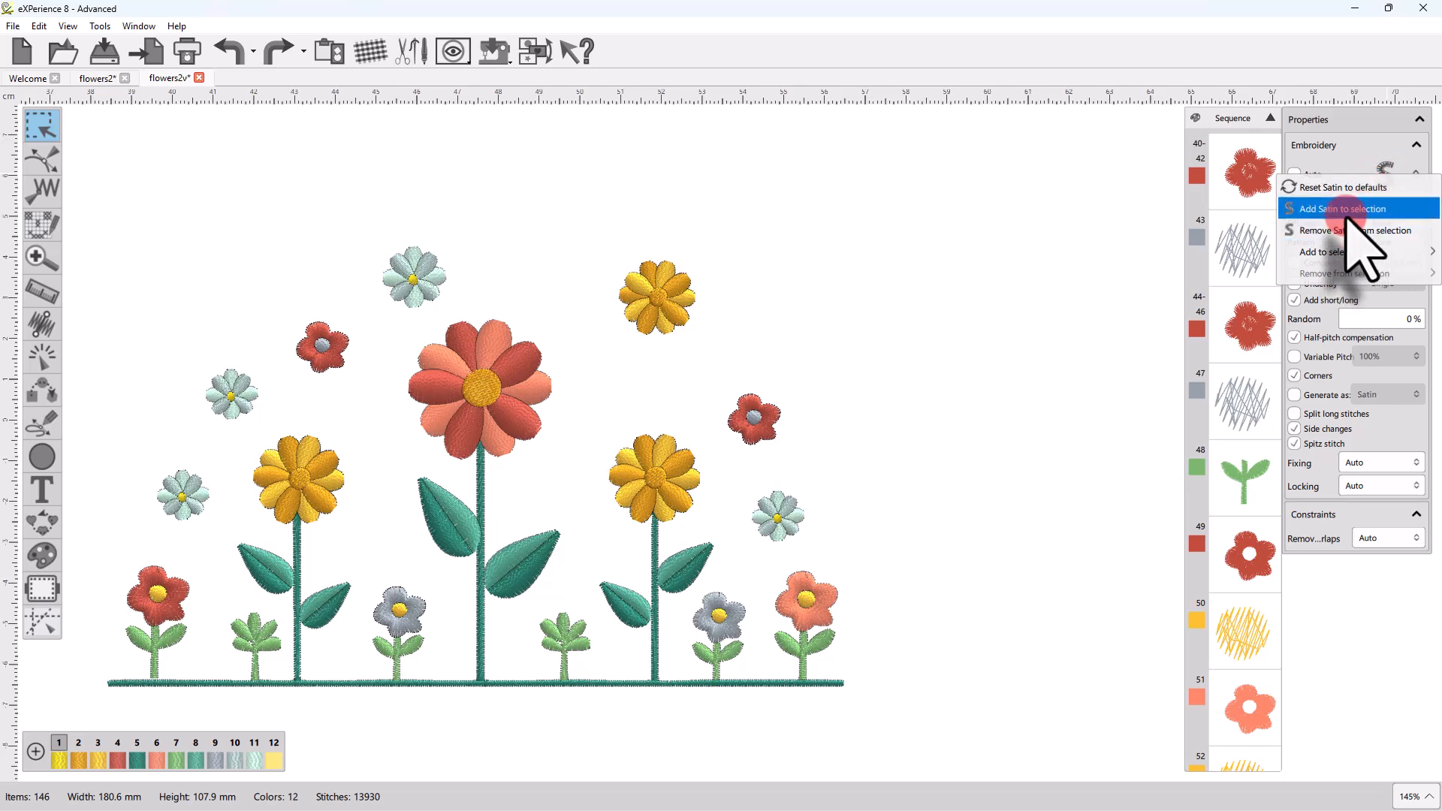
click(826, 308)
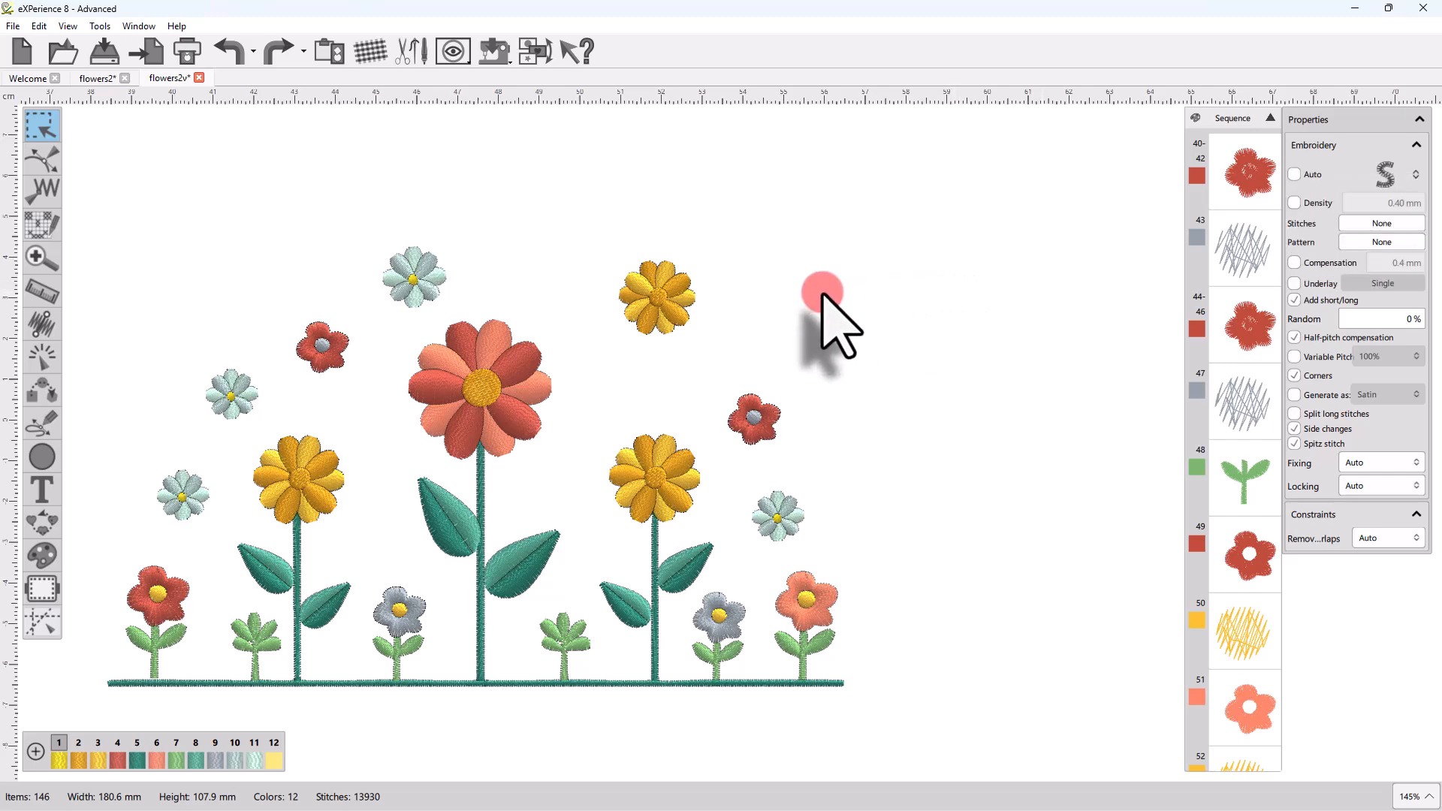